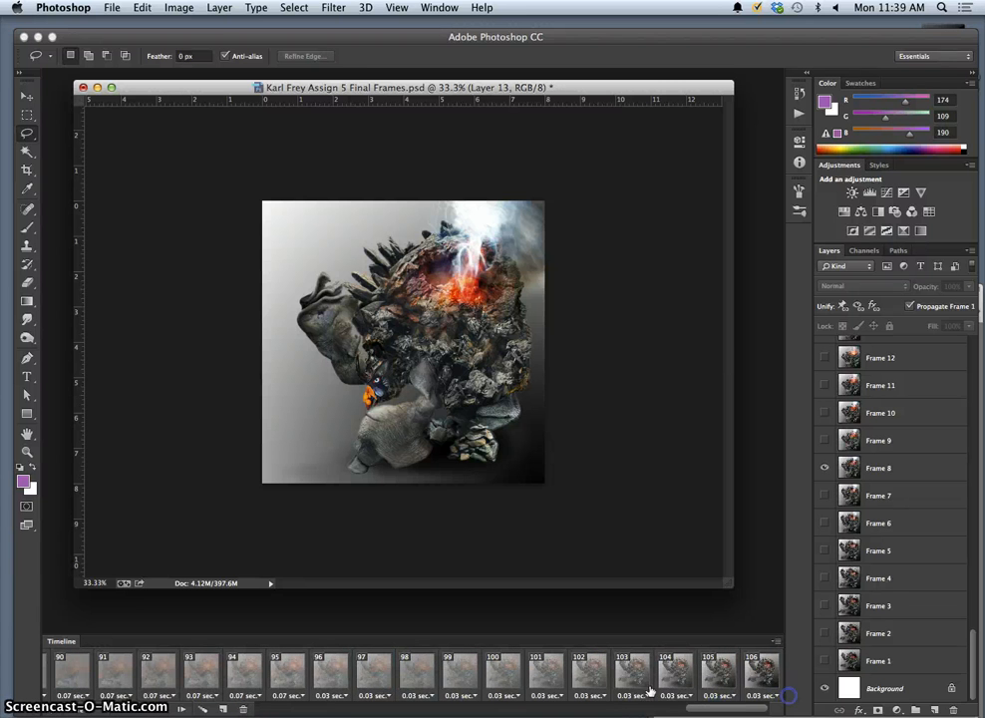
Find the unwanted frame among frames 92–96 and drag it to the timeline trash.
click(339, 666)
click(146, 678)
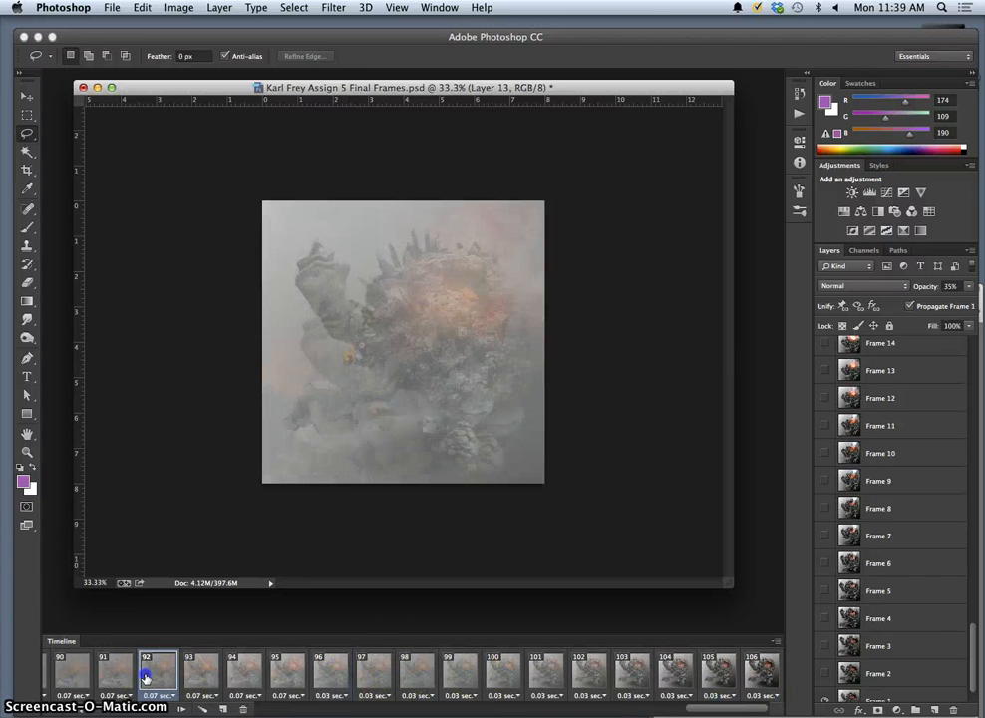
click(180, 709)
click(180, 709)
click(179, 709)
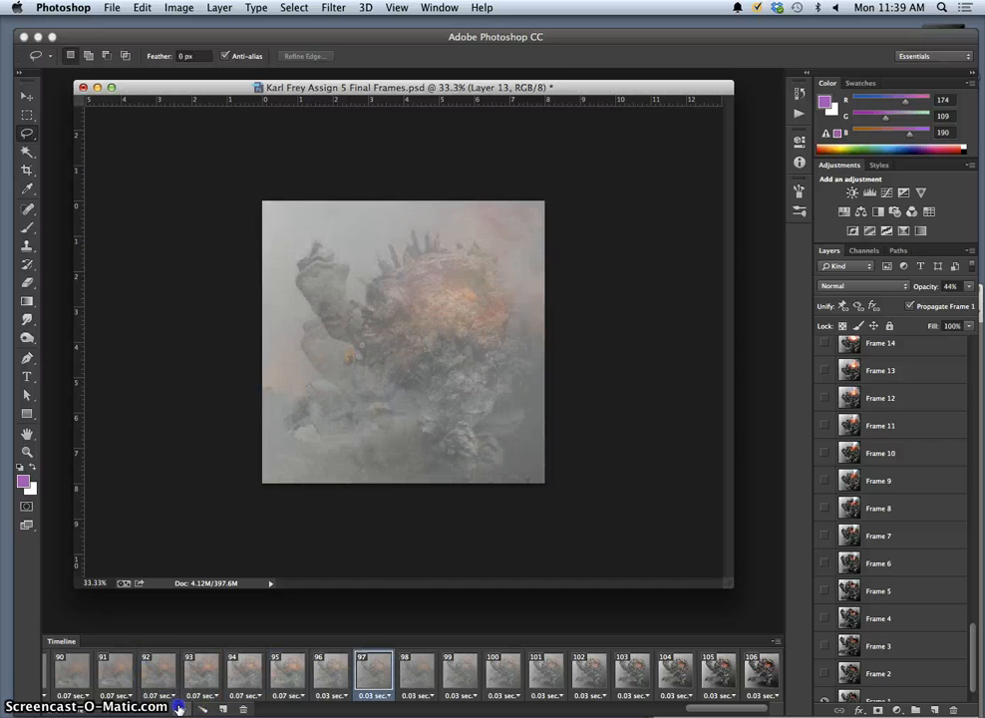
click(145, 709)
click(145, 710)
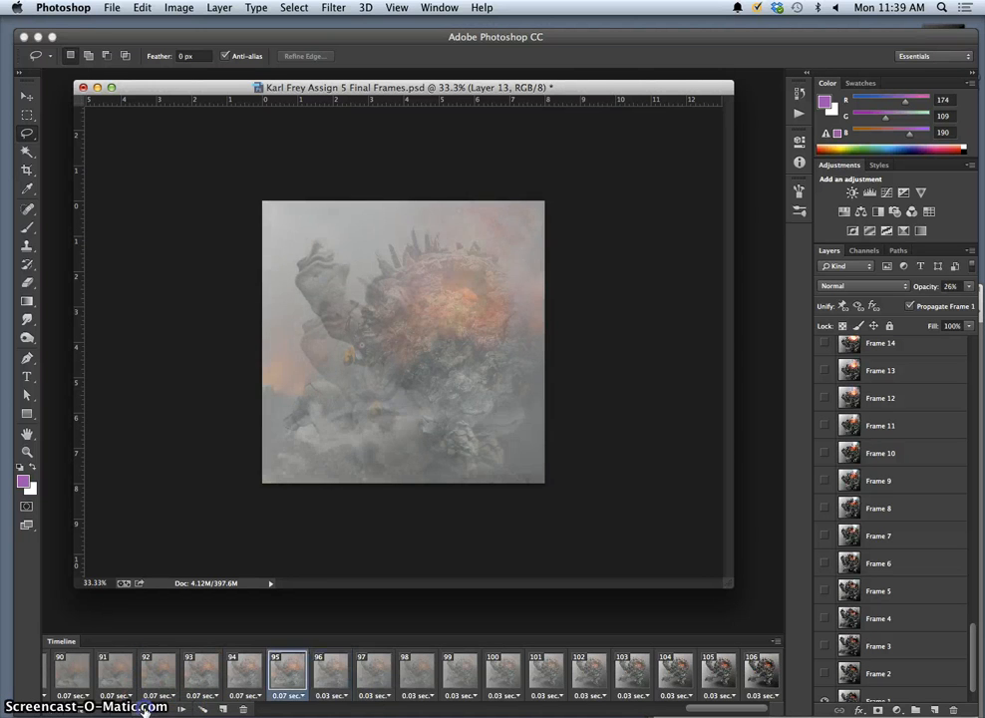
click(146, 709)
click(179, 709)
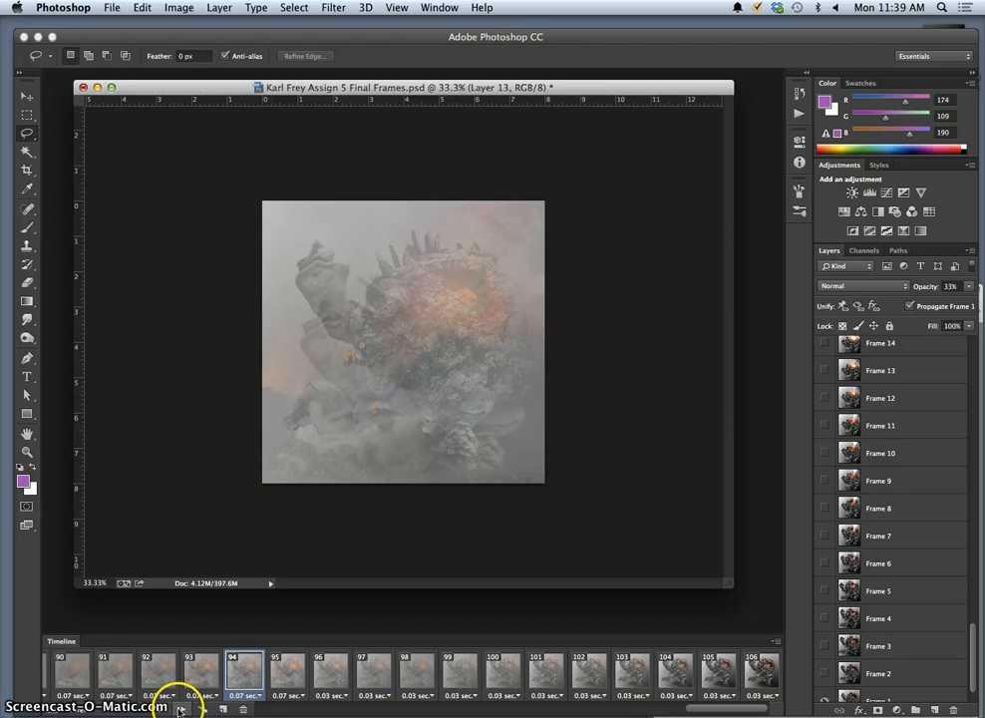
drag(248, 709, 248, 709)
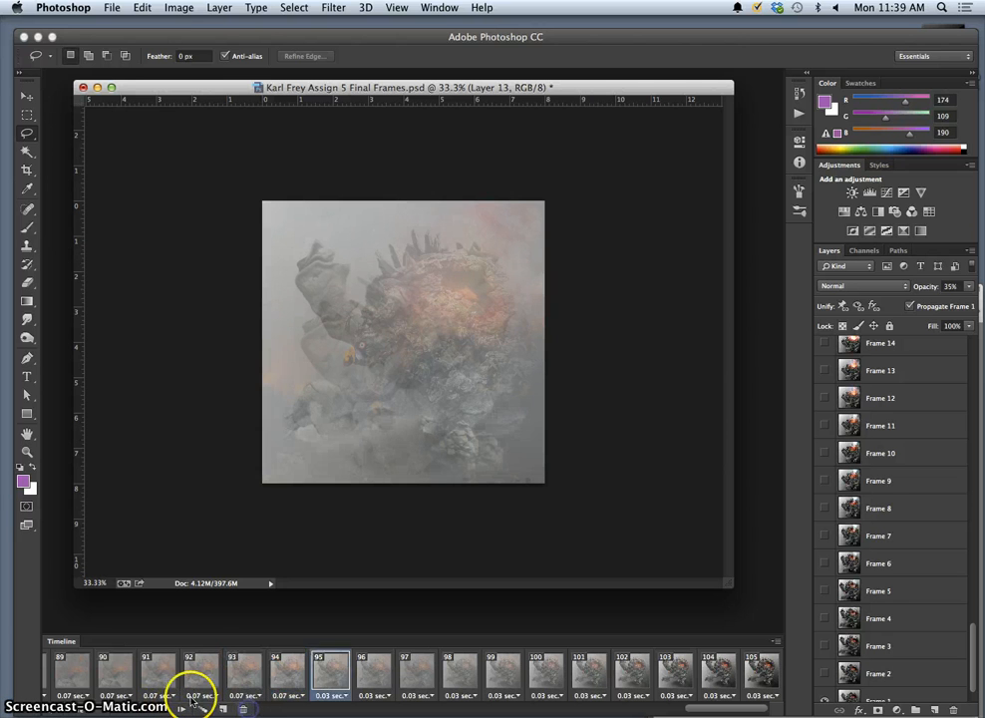
Review the renumbered smoke frames from 91 up to frame 98.
click(159, 678)
click(181, 709)
click(180, 709)
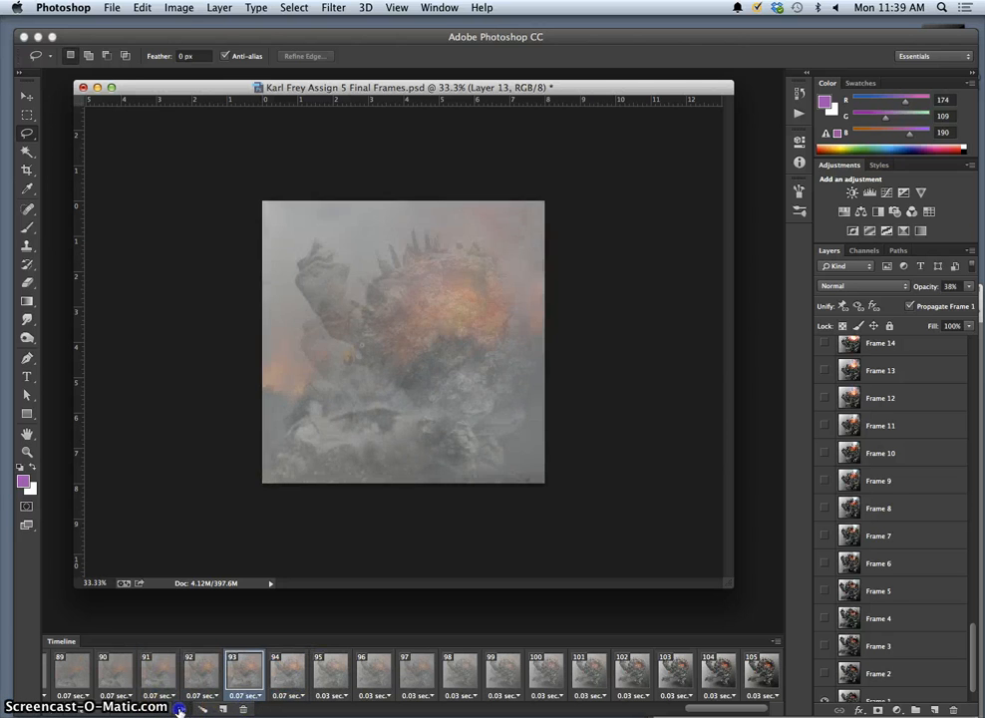
click(180, 709)
click(181, 709)
click(180, 709)
click(180, 709)
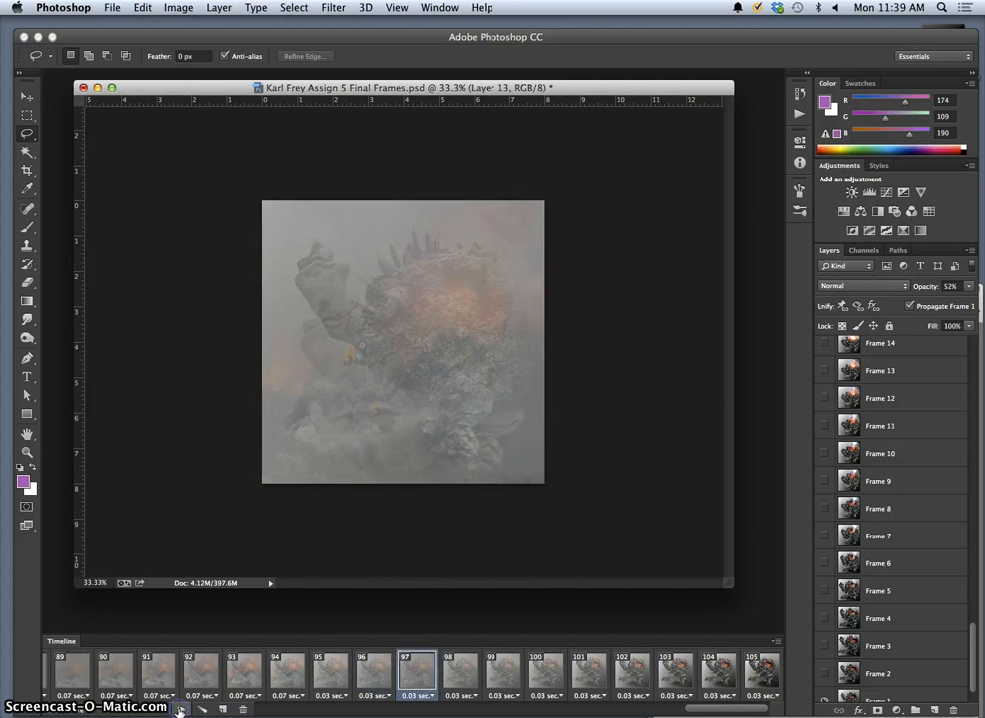
click(181, 709)
click(181, 709)
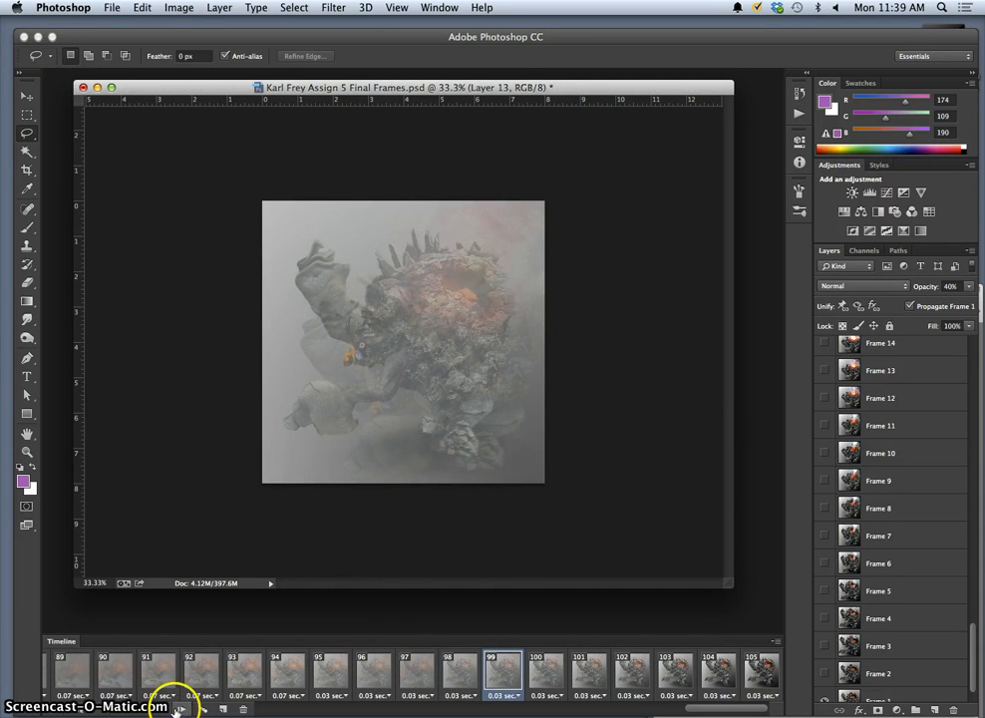
click(143, 710)
click(144, 710)
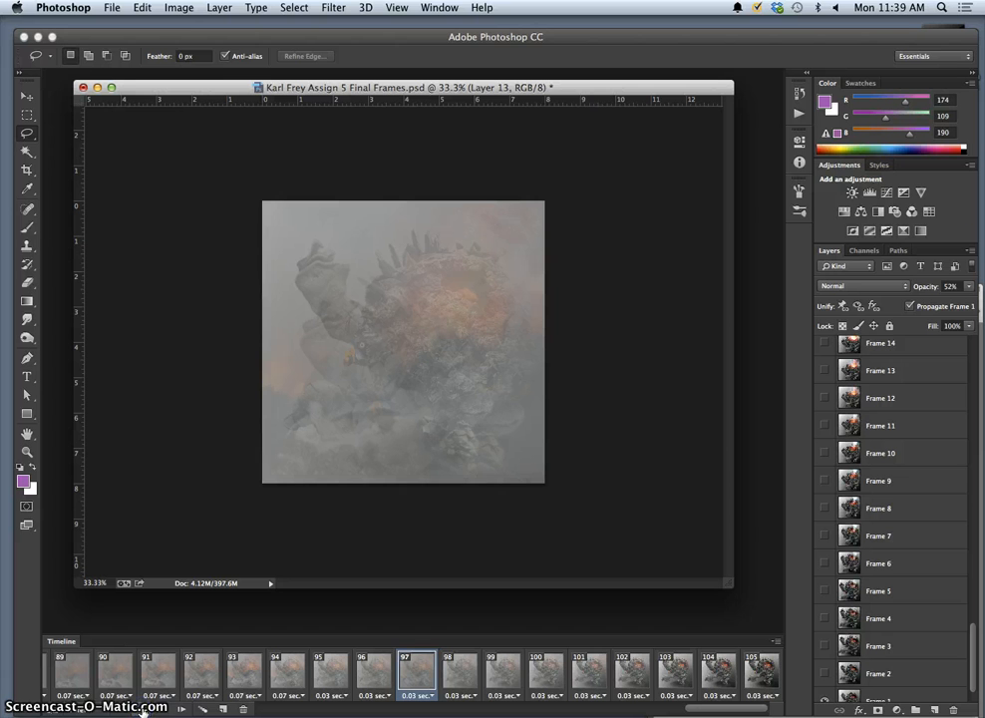
click(180, 709)
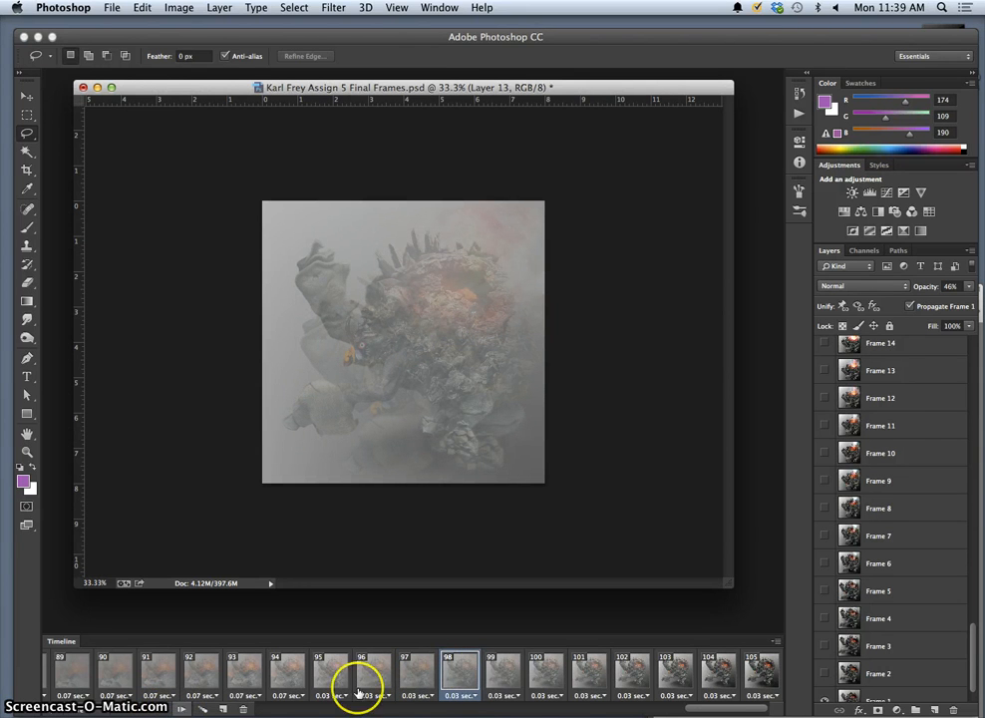
scroll(899, 403, up, 10)
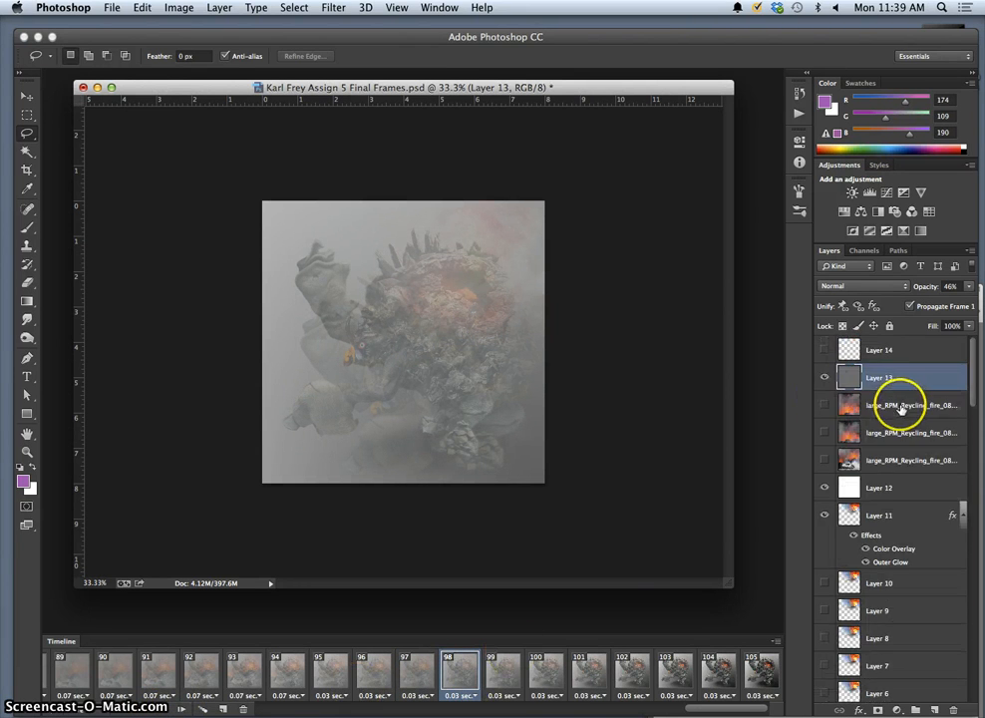
Show the large_RPM_Recycling_fire layer in frame 98 and lower its opacity to 1%.
click(825, 405)
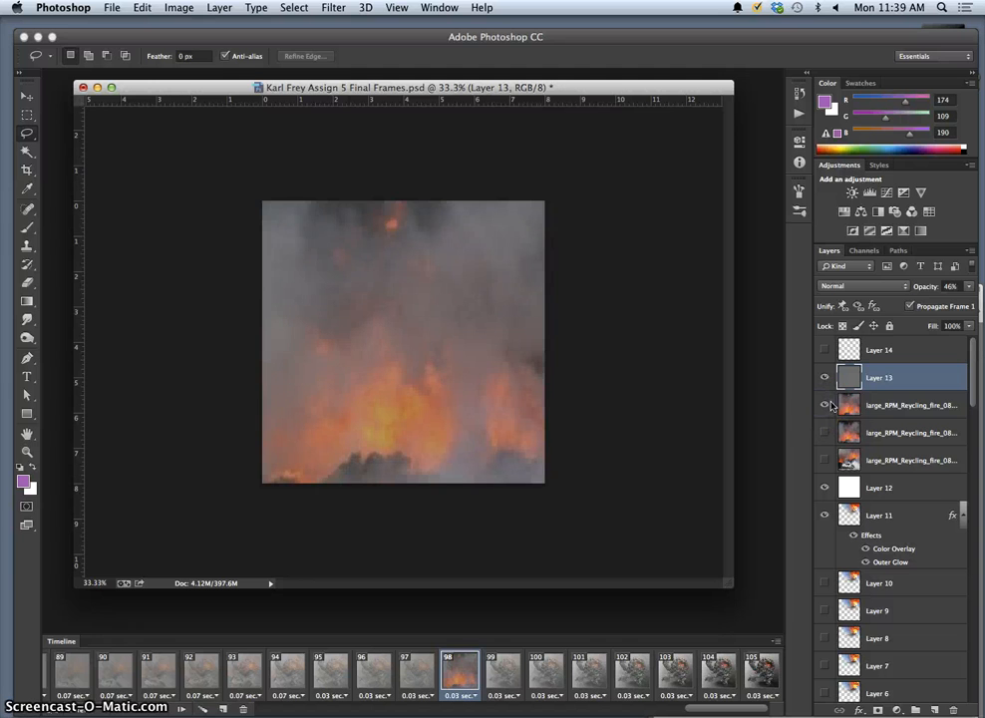
click(889, 403)
click(969, 287)
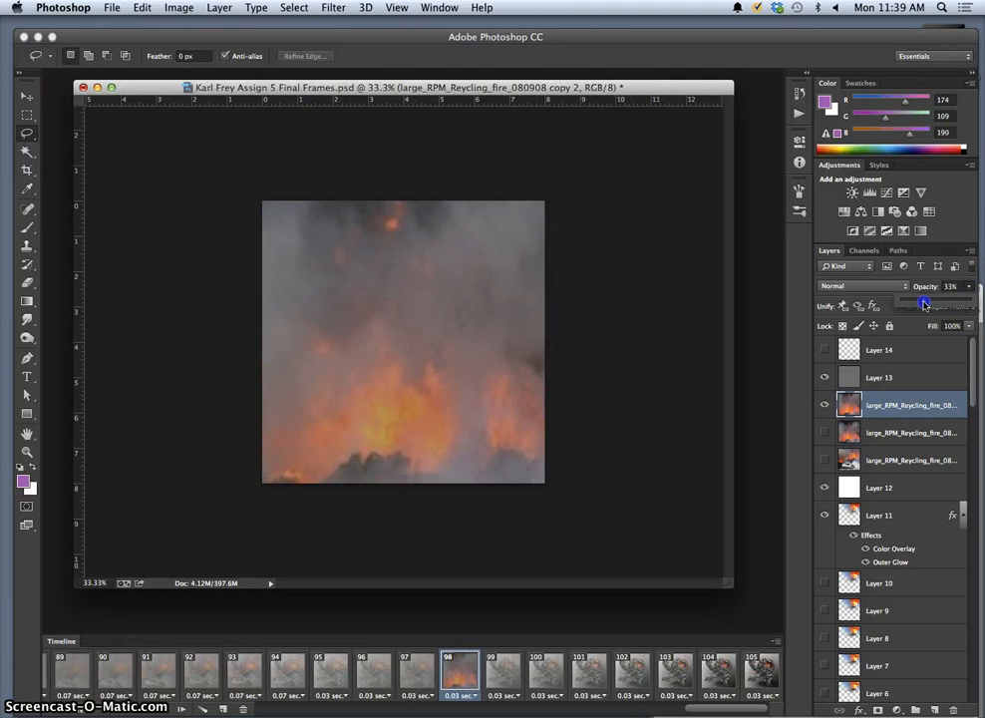
drag(924, 305, 916, 305)
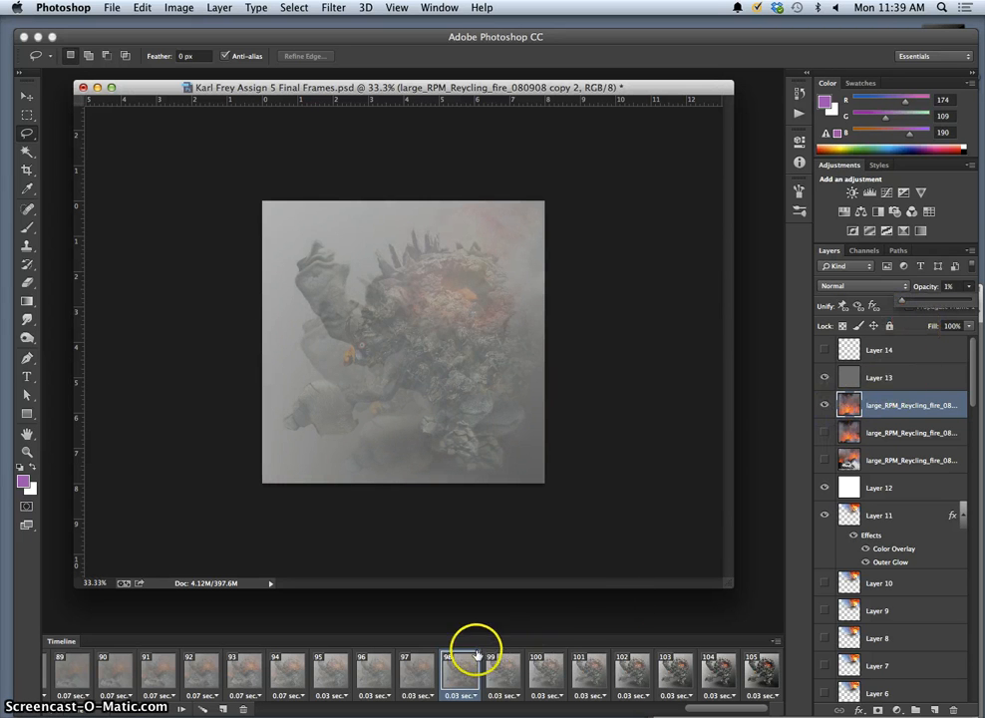
Check the faint fire across frames 97 through 105.
click(435, 680)
click(457, 680)
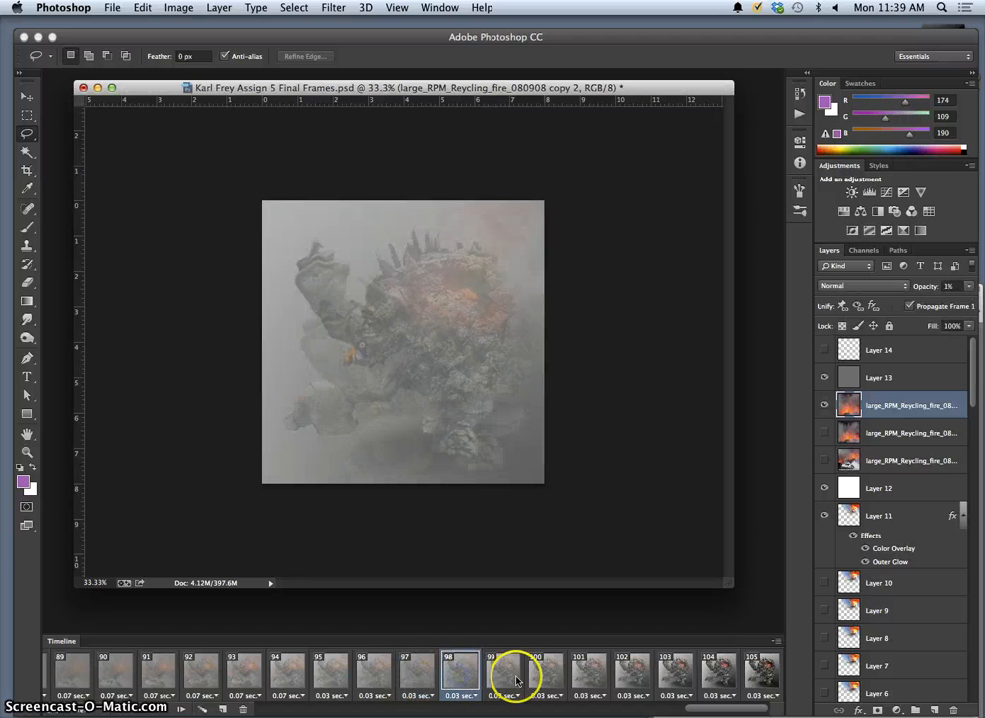
click(504, 678)
click(549, 679)
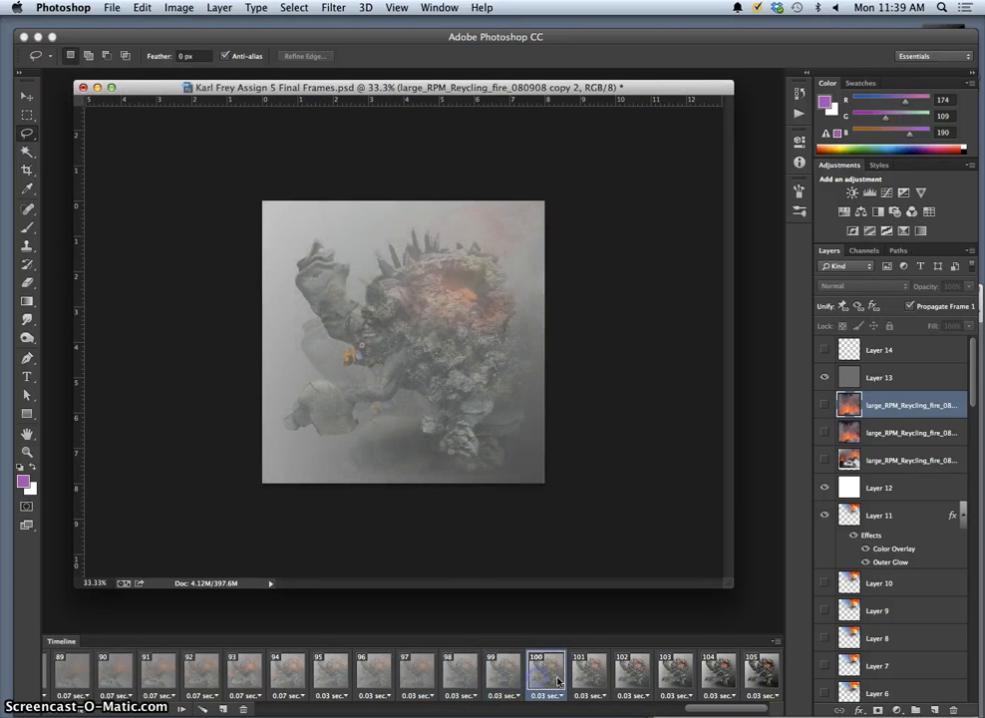
click(586, 678)
click(630, 679)
click(675, 678)
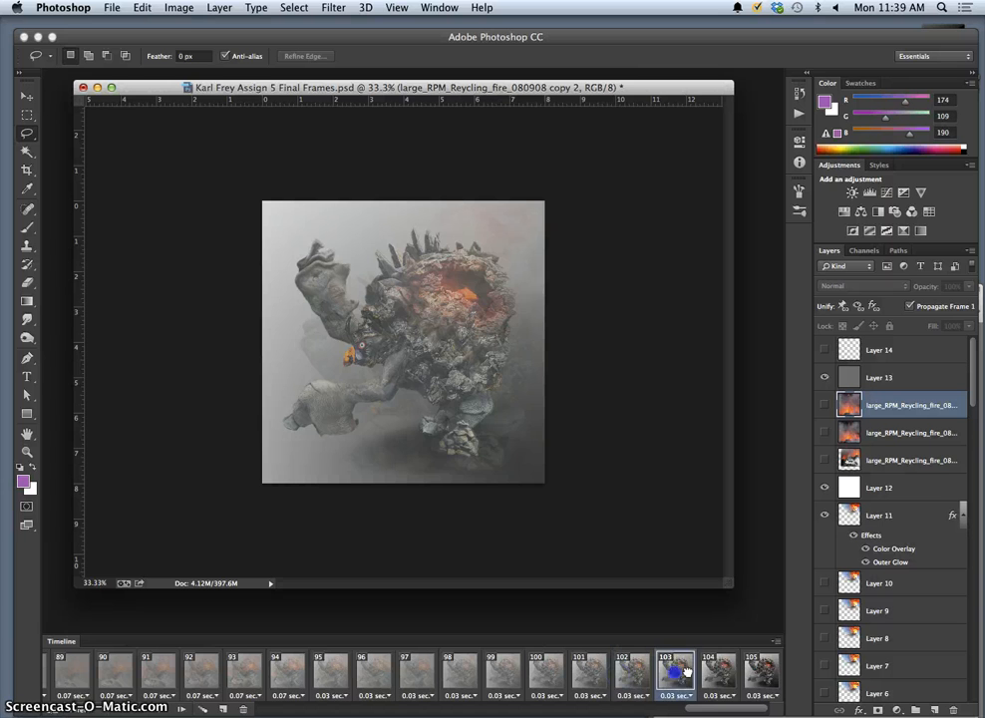
click(722, 675)
click(762, 678)
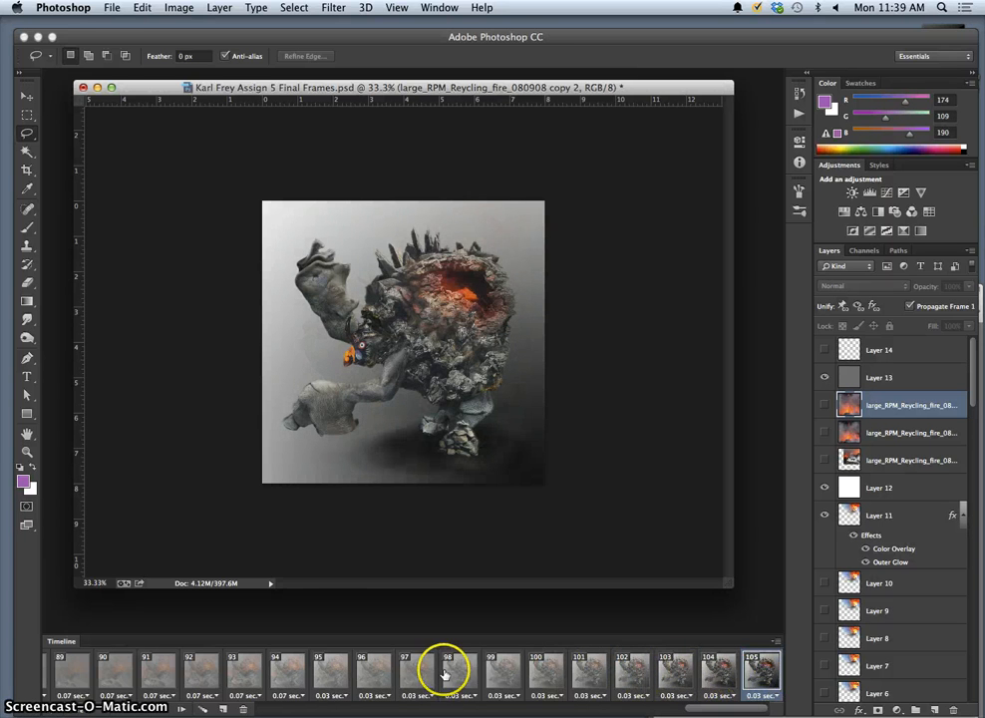
Review frames 94 onward, then play the animation from frame 89.
click(300, 676)
click(335, 676)
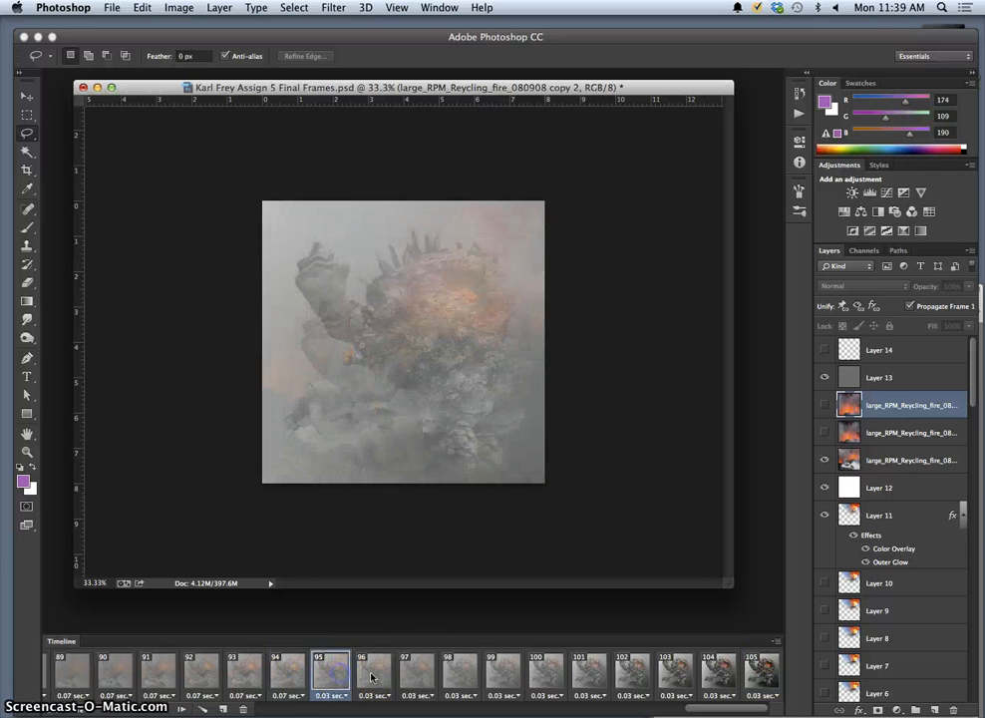
click(374, 677)
click(409, 676)
click(460, 676)
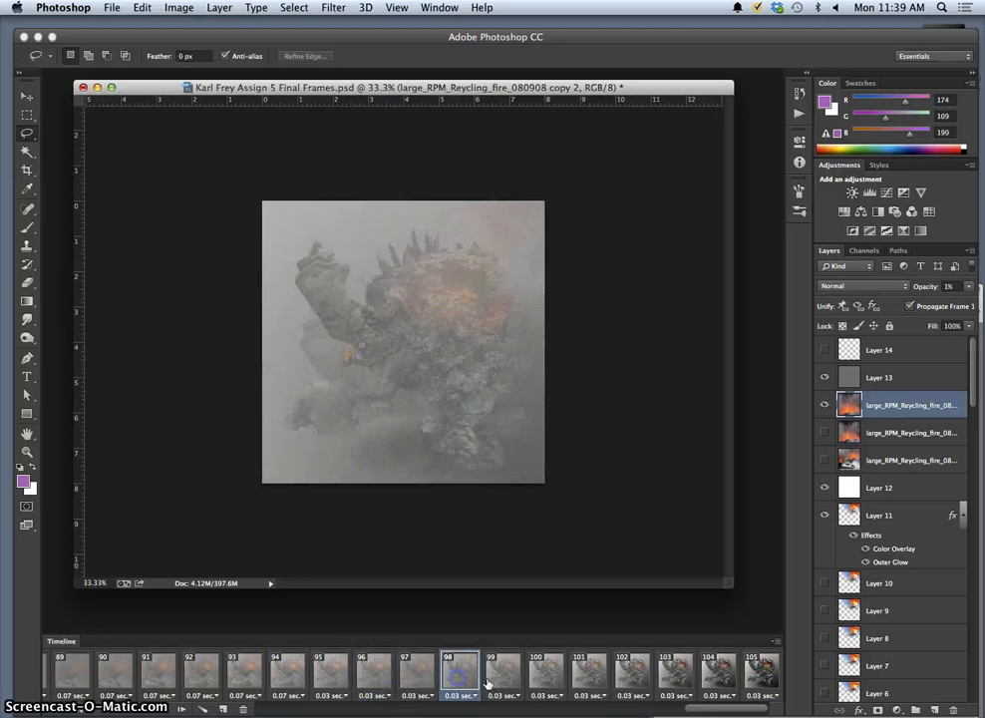
click(510, 678)
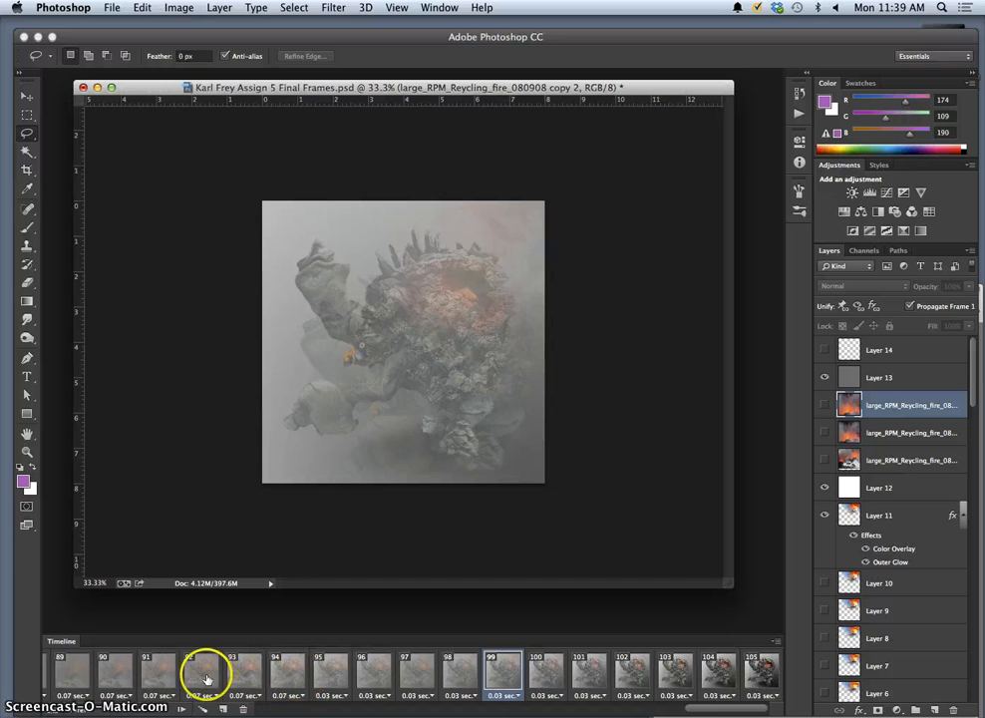
click(74, 677)
click(160, 710)
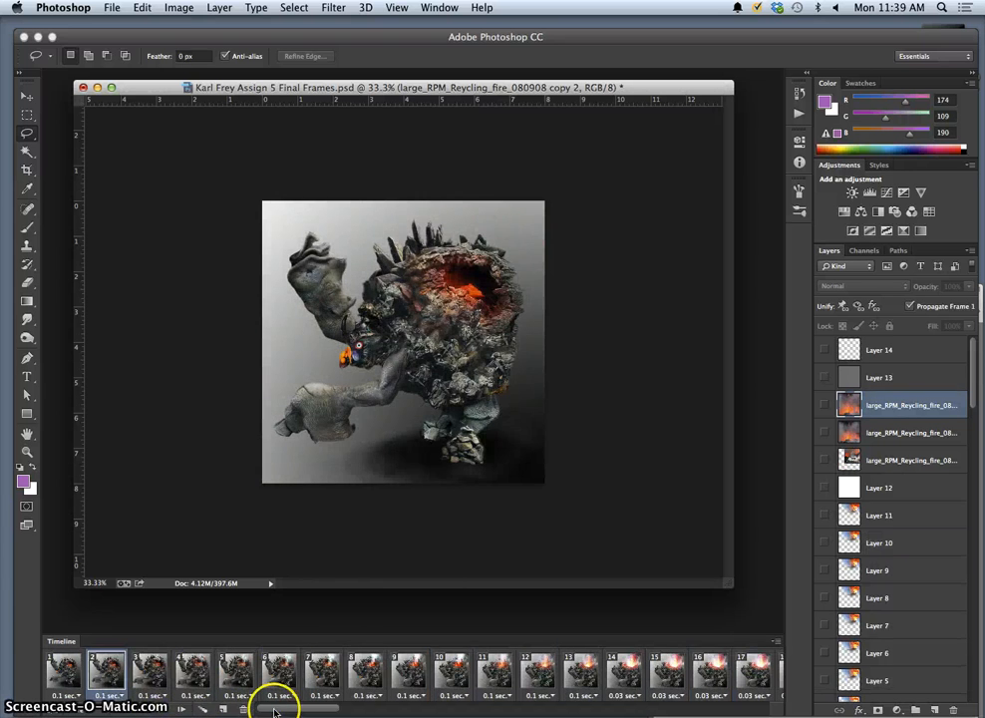
Scroll the timeline to frame 93 and select Layer 13's opacity control.
drag(274, 710, 686, 711)
click(450, 675)
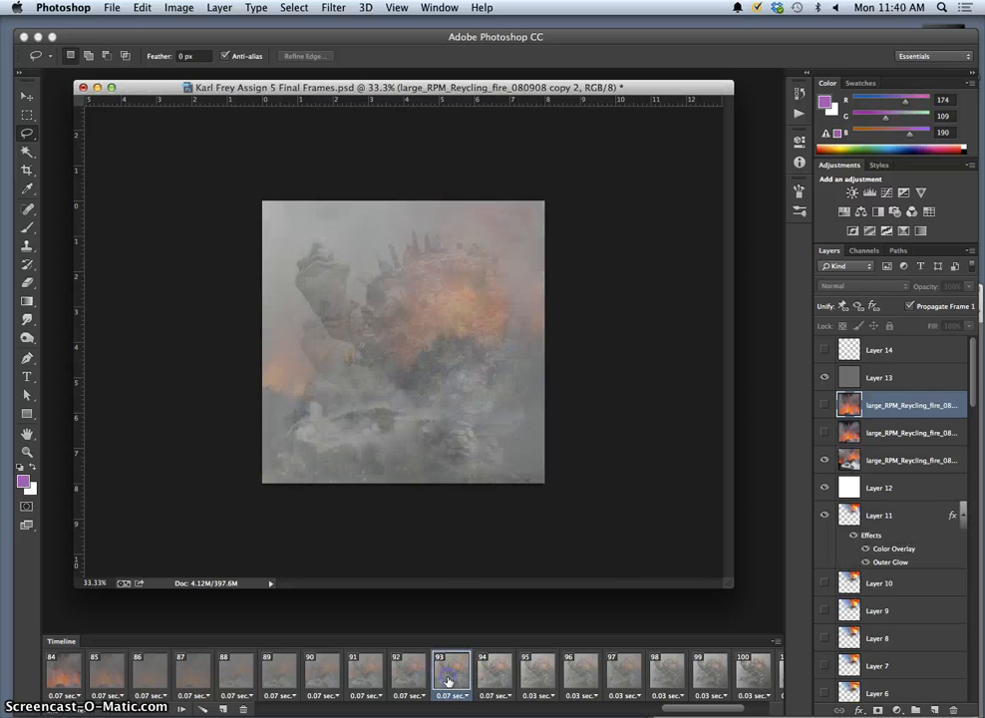
click(888, 379)
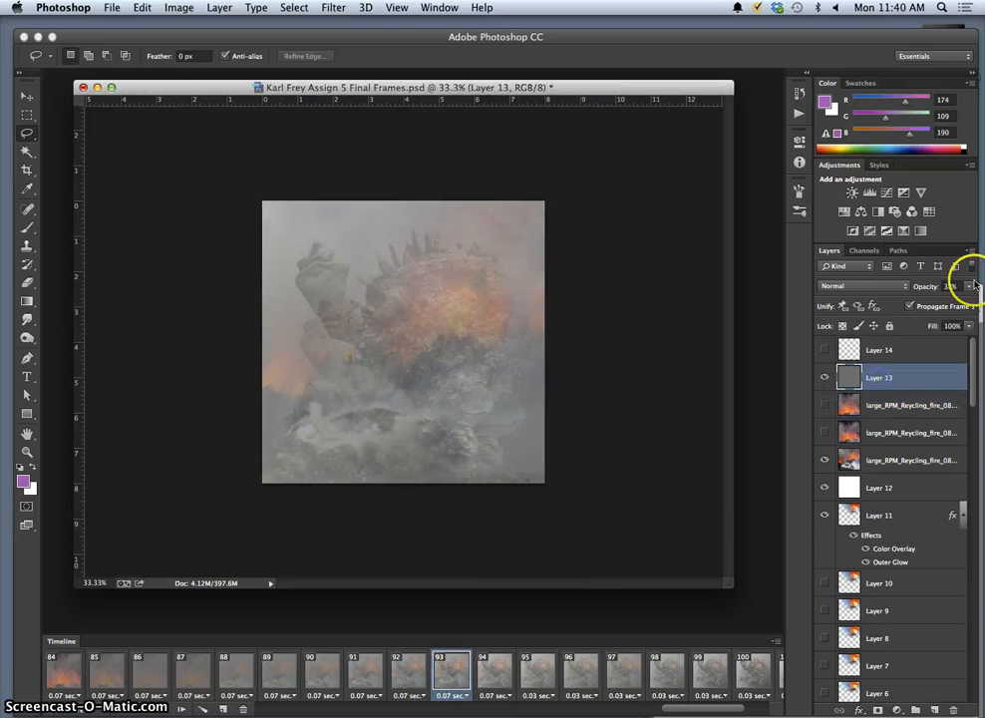
click(969, 287)
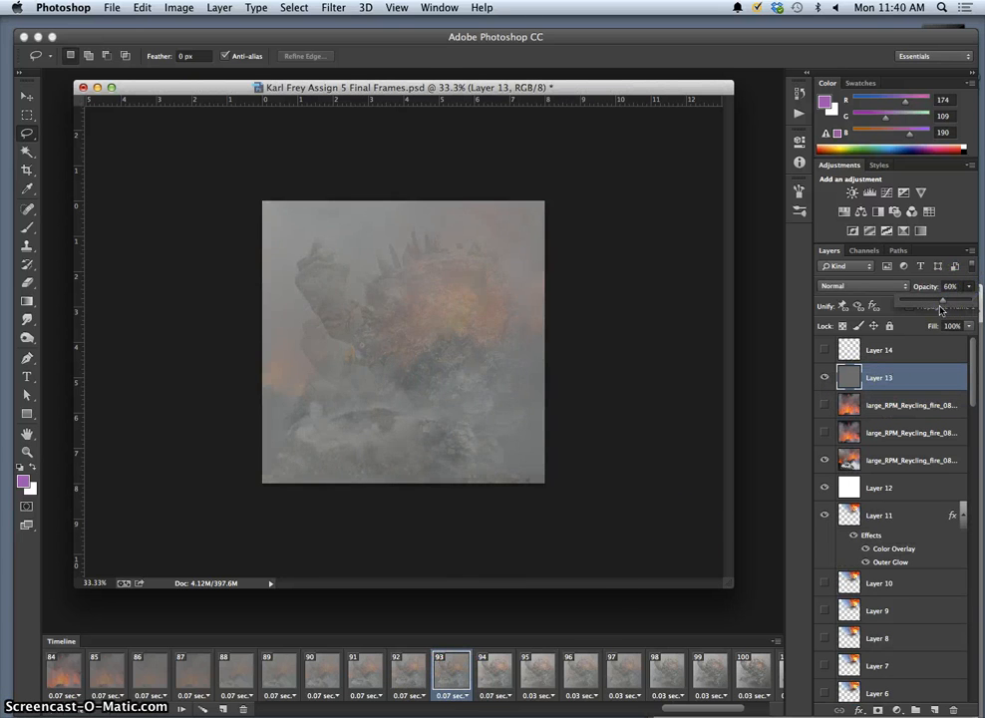
Lower Layer 13's fog opacity in frames 94 and 95.
click(406, 674)
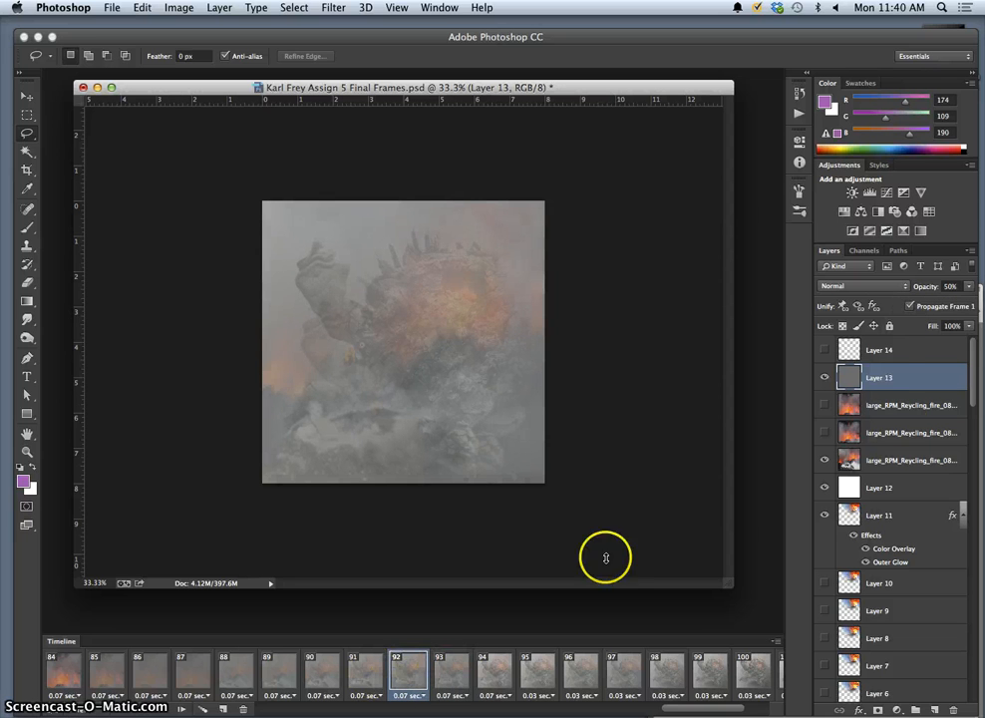
click(449, 669)
click(487, 680)
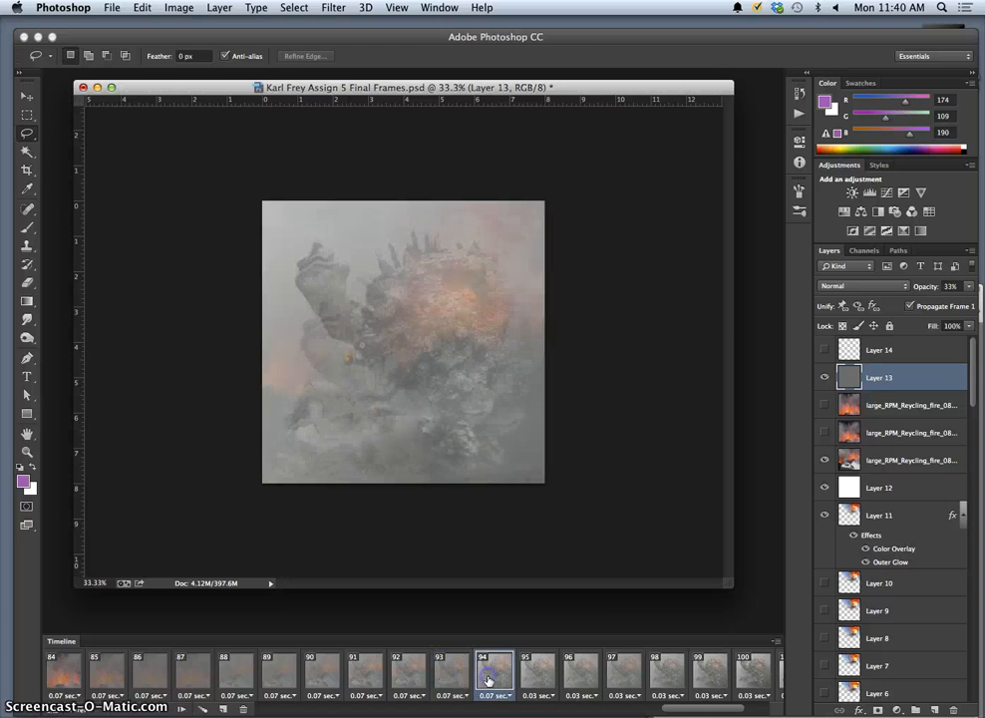
drag(972, 289, 930, 302)
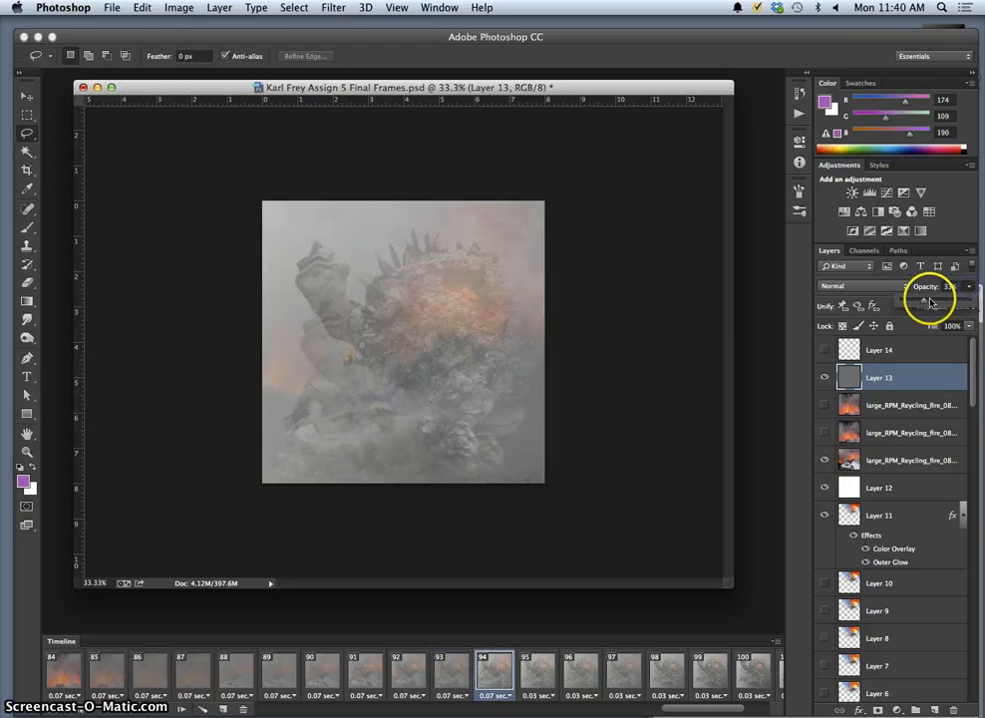
click(549, 677)
drag(967, 287, 933, 304)
Compare frames 96 and 97, then play from frame 84 and stop.
click(578, 678)
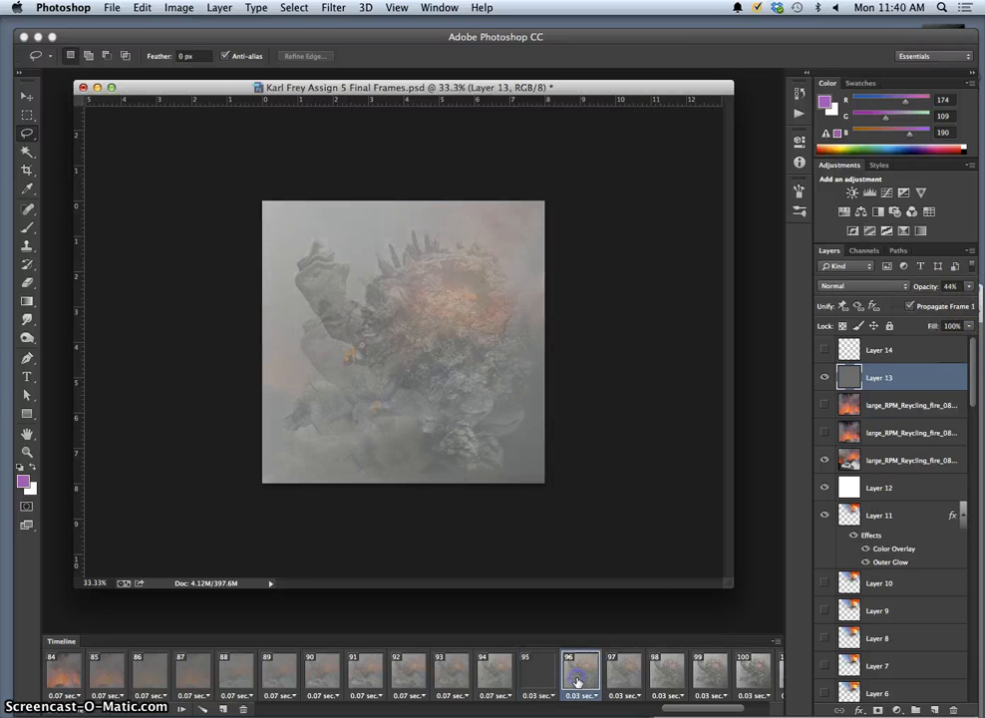
click(626, 682)
click(571, 688)
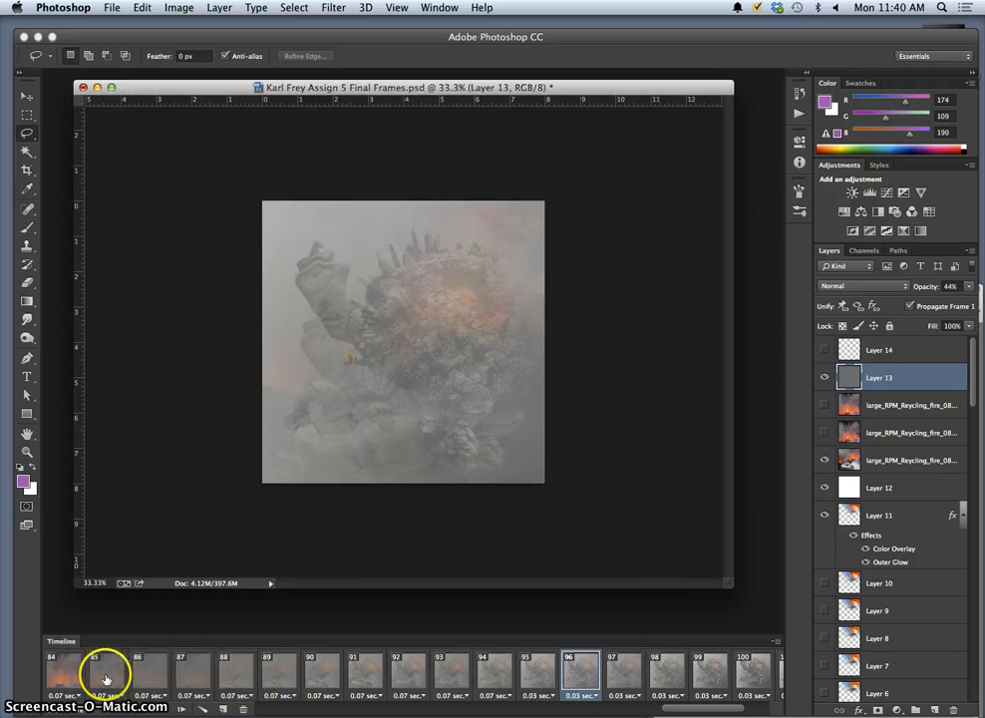
click(97, 706)
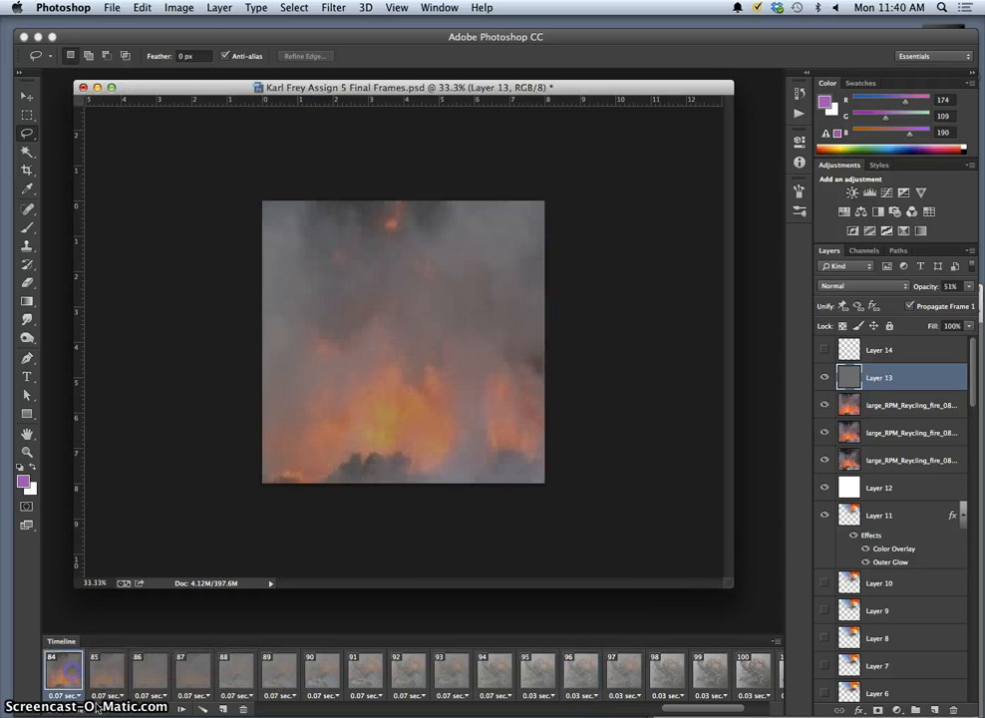
click(159, 708)
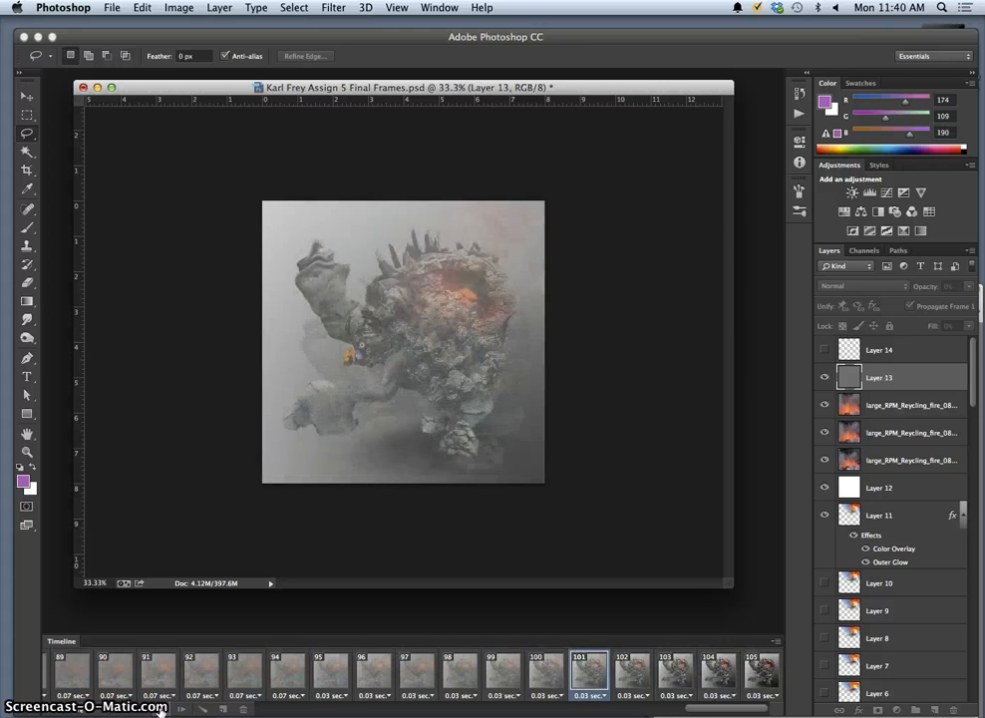
click(160, 709)
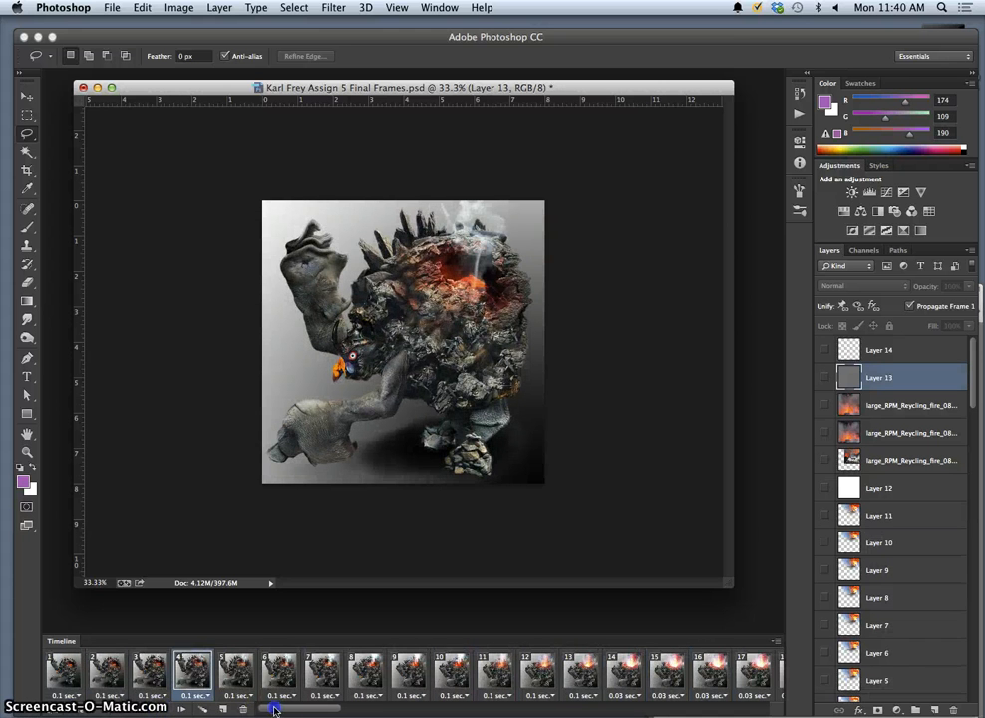
Select the third fire layer and lower its opacity in frame 94.
drag(274, 710, 682, 703)
click(550, 681)
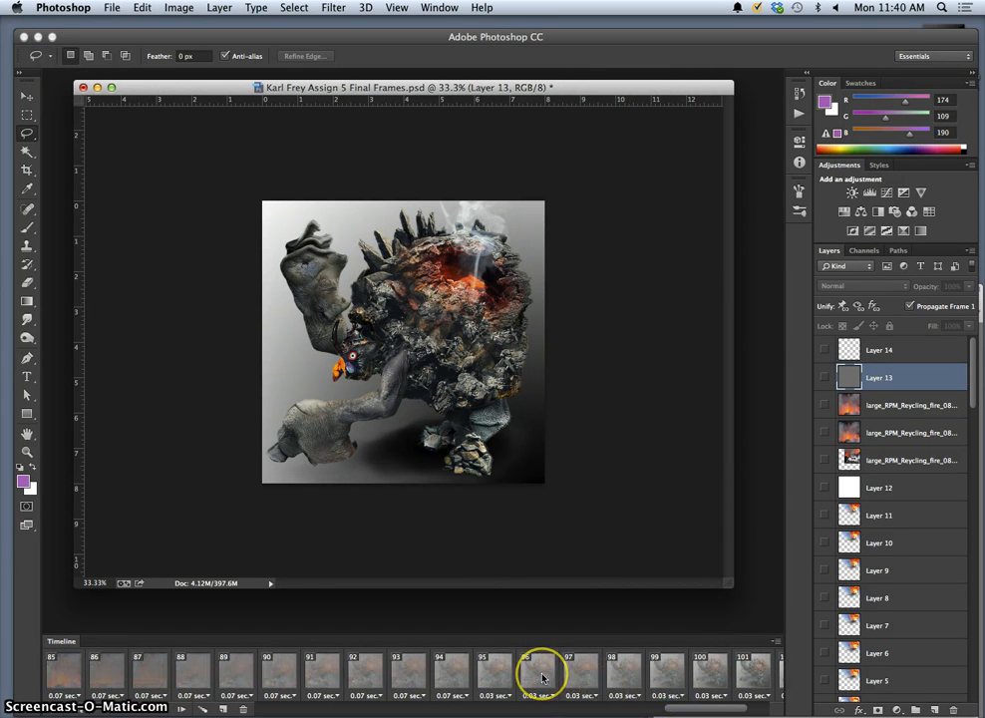
click(446, 680)
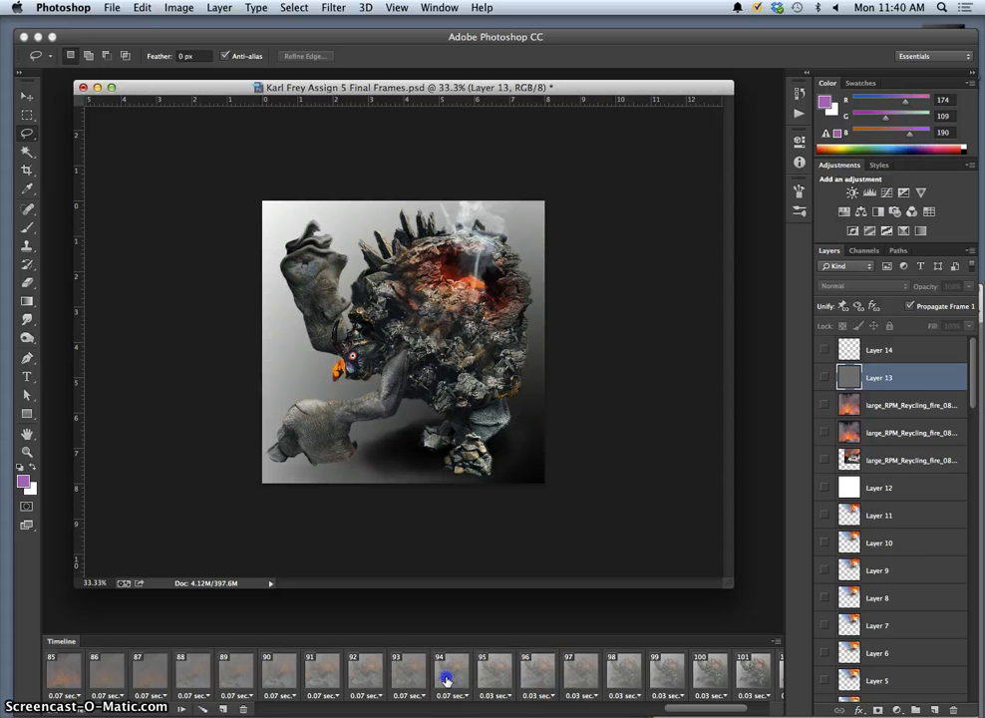
click(891, 461)
drag(969, 286, 926, 303)
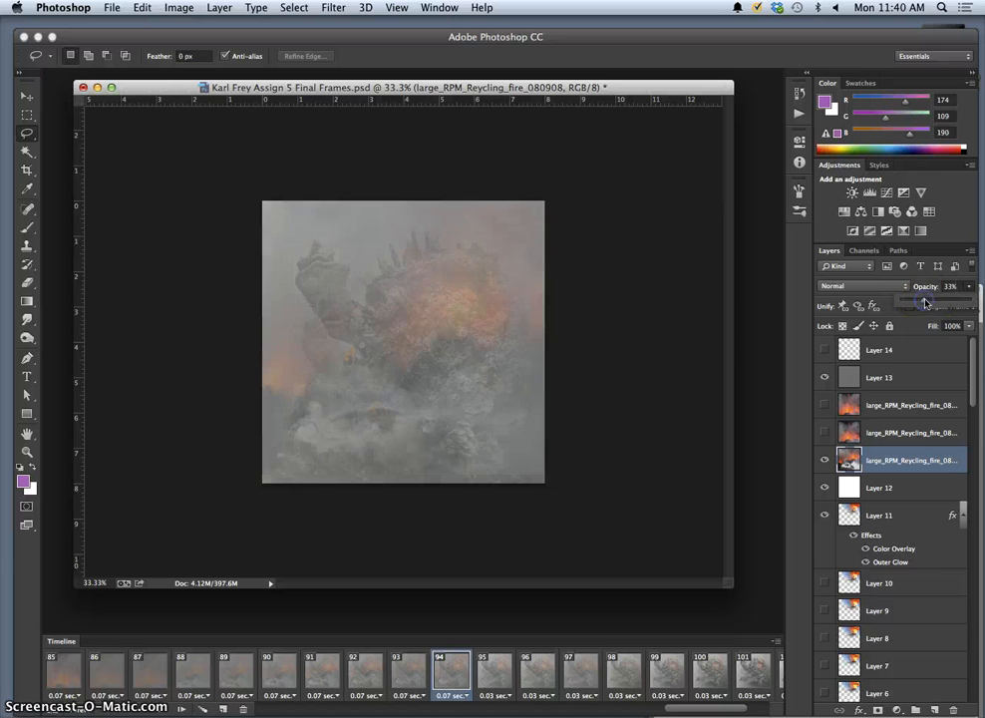
Adjust the fire opacity in frame 95 and raise it to 27% in frame 96.
click(407, 682)
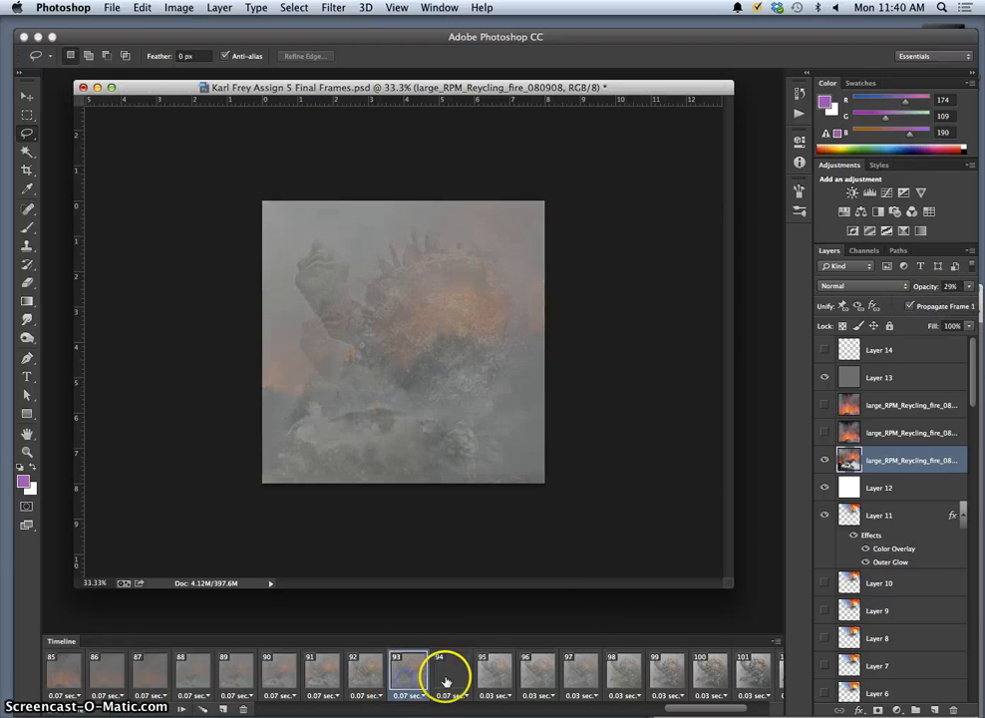
click(449, 680)
click(507, 678)
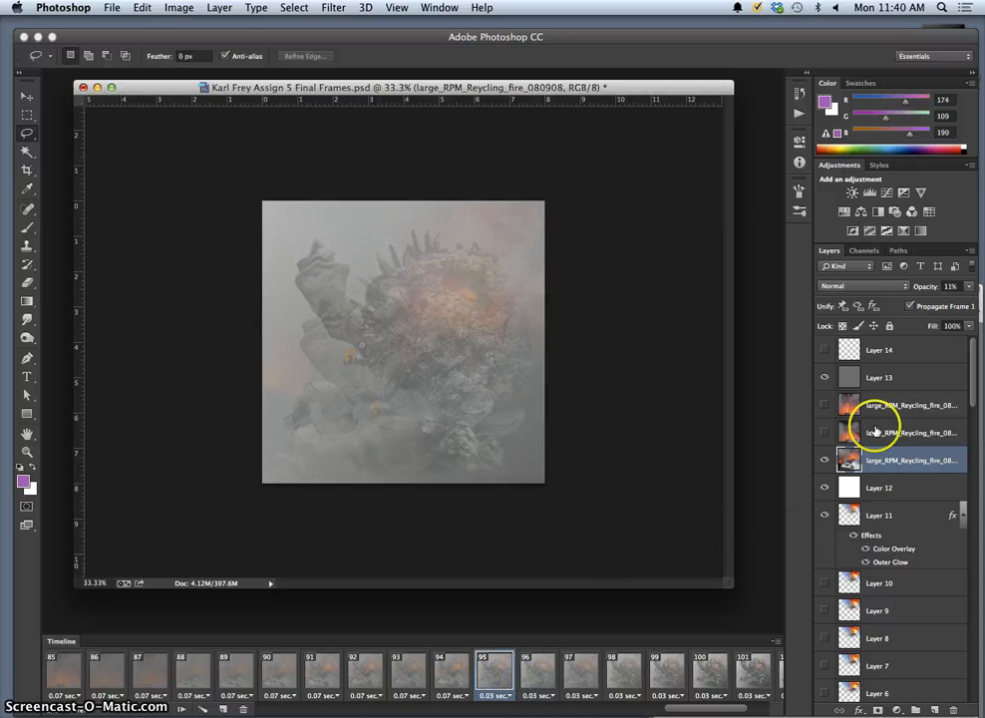
click(968, 286)
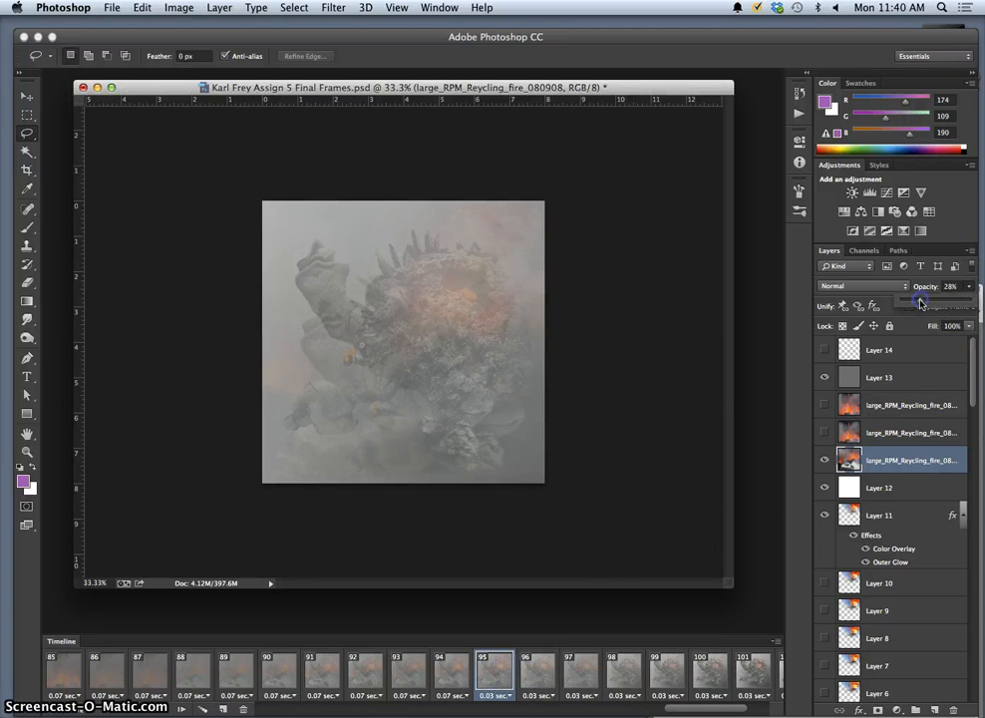
click(494, 670)
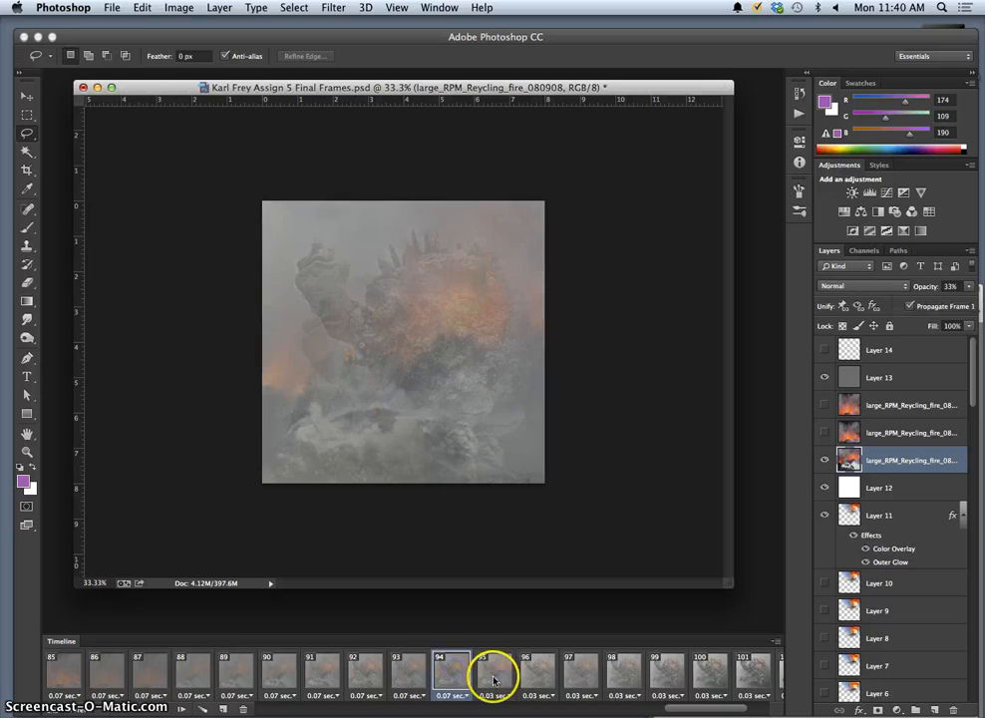
click(536, 670)
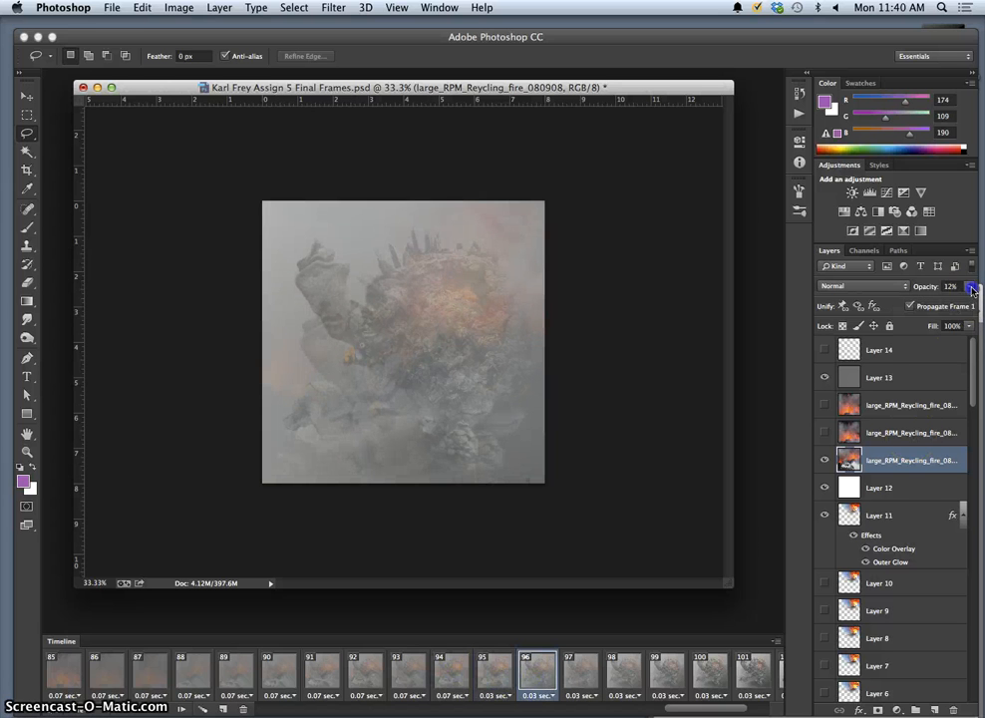
drag(973, 289, 923, 310)
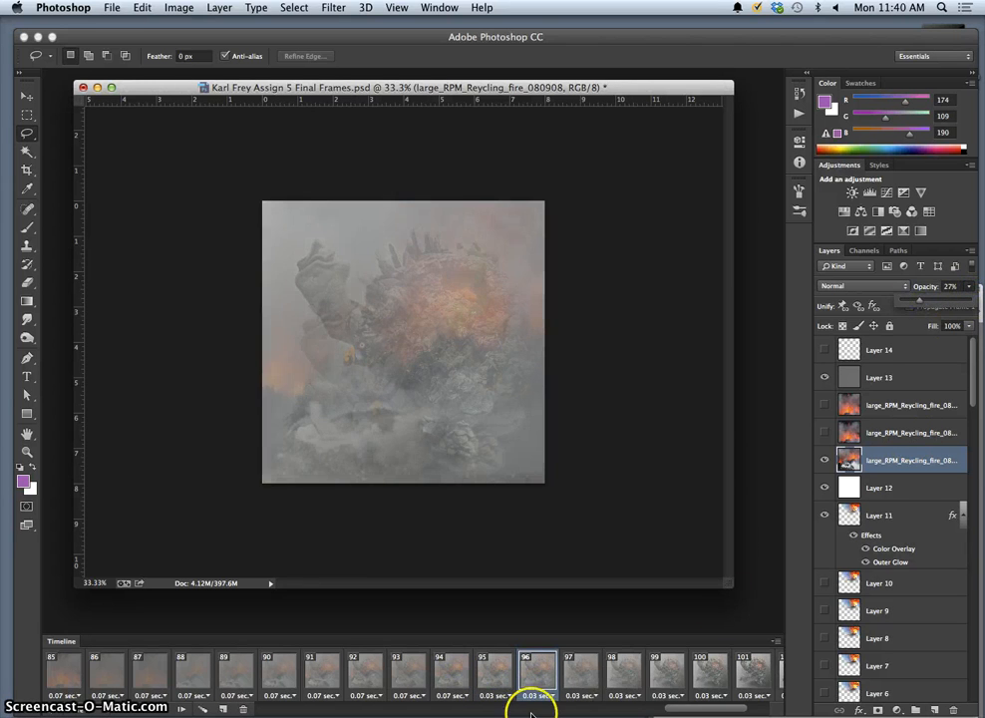
Make the fire layer visible at 15% in frame 98, then play from frame 90.
click(495, 673)
click(538, 672)
click(580, 676)
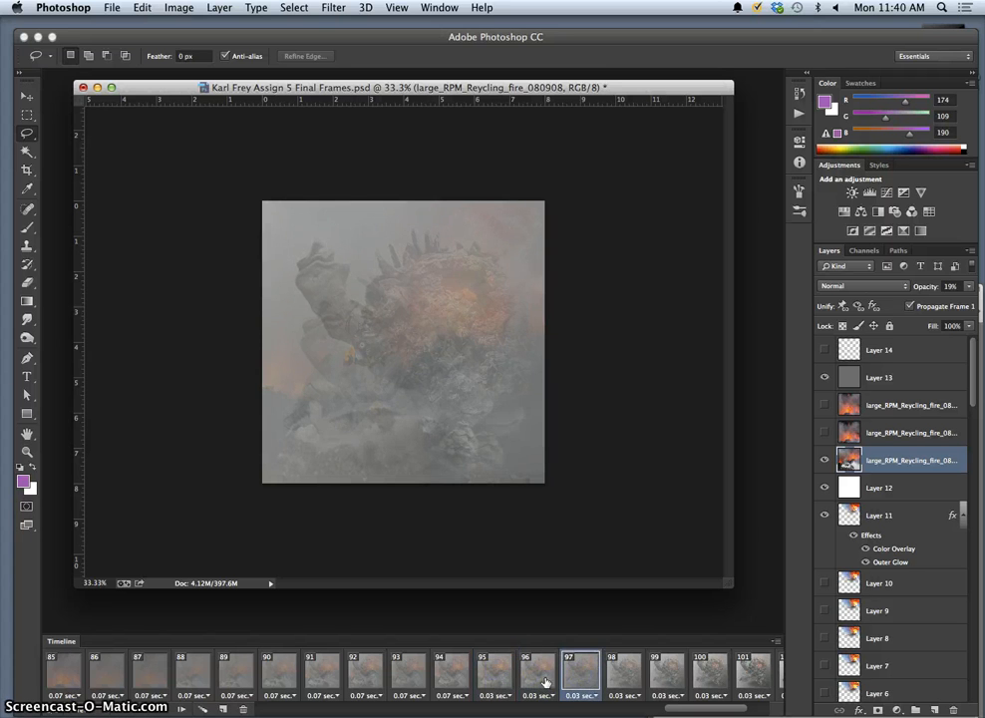
click(546, 681)
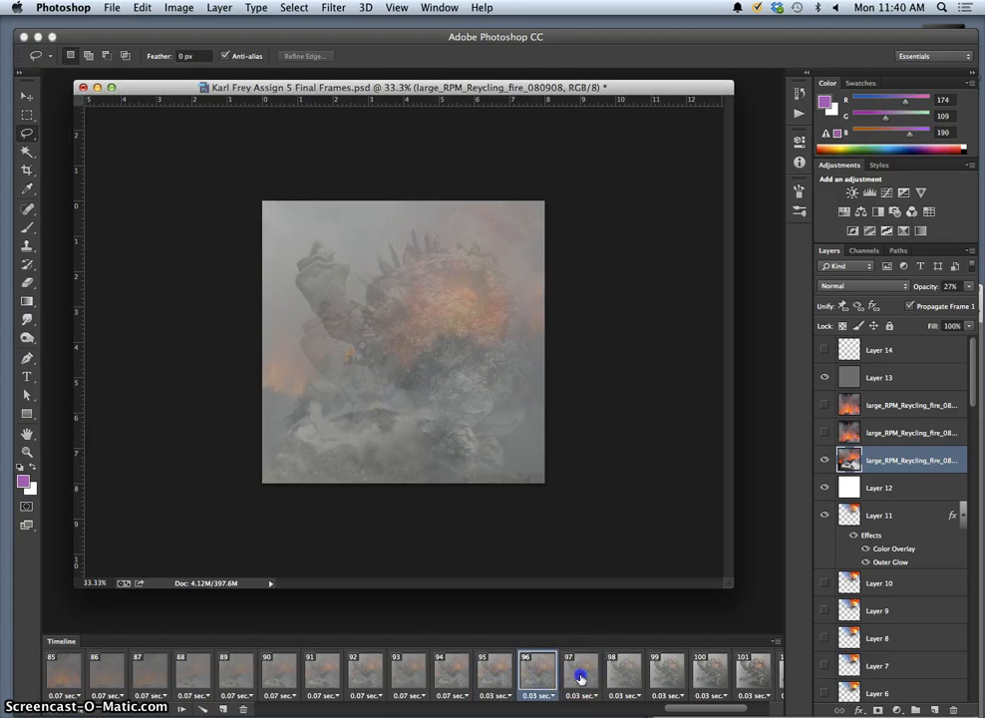
click(581, 677)
click(622, 679)
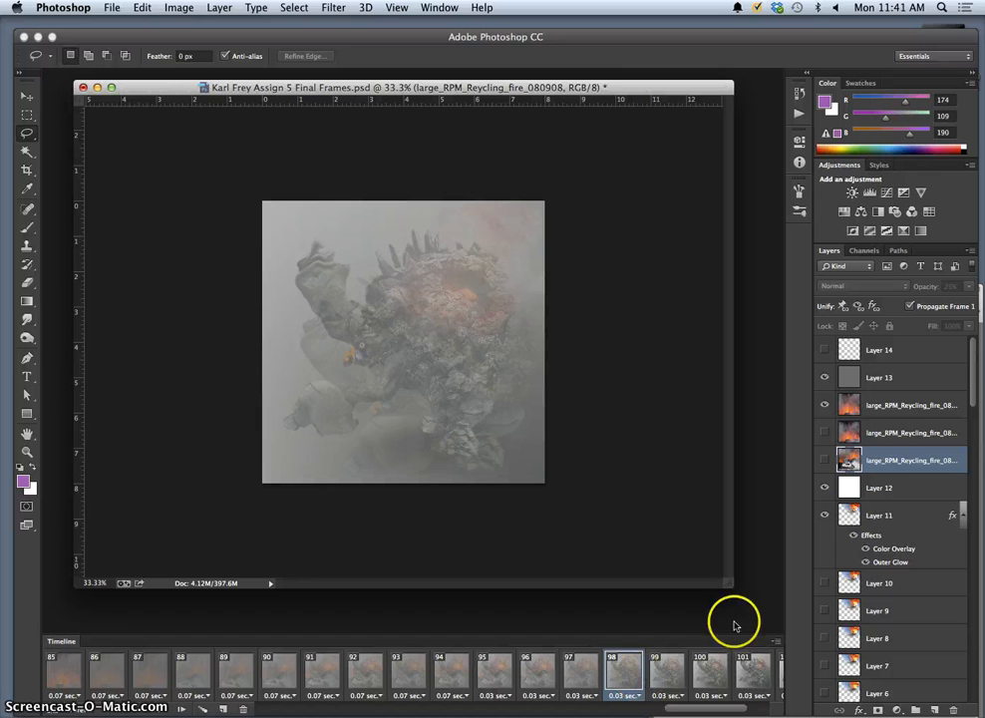
click(828, 458)
click(967, 286)
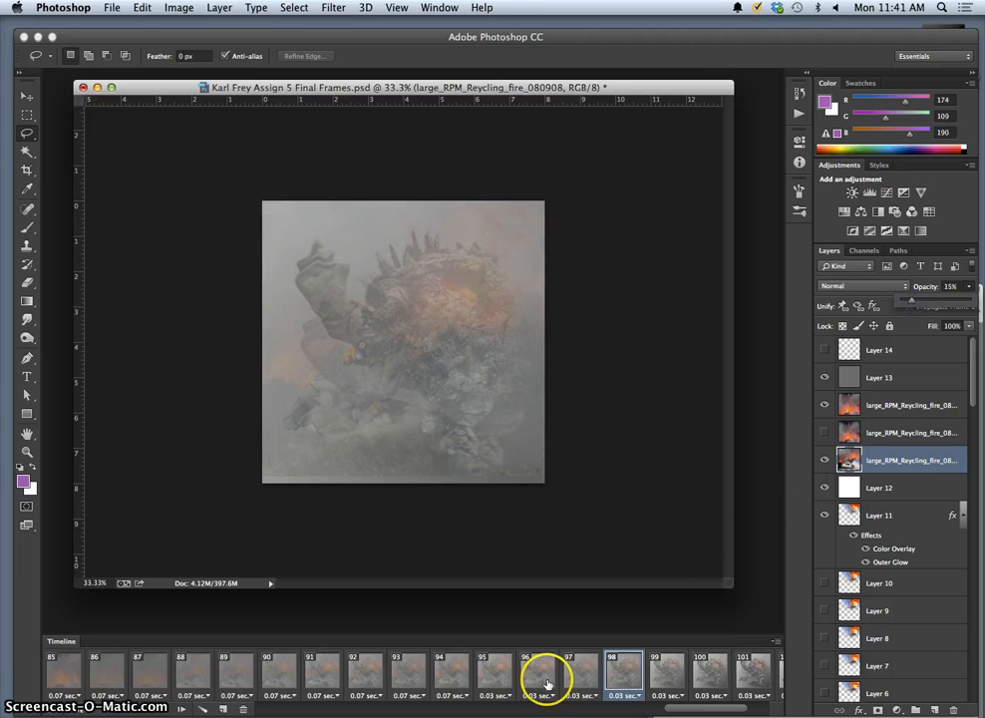
click(281, 674)
click(164, 709)
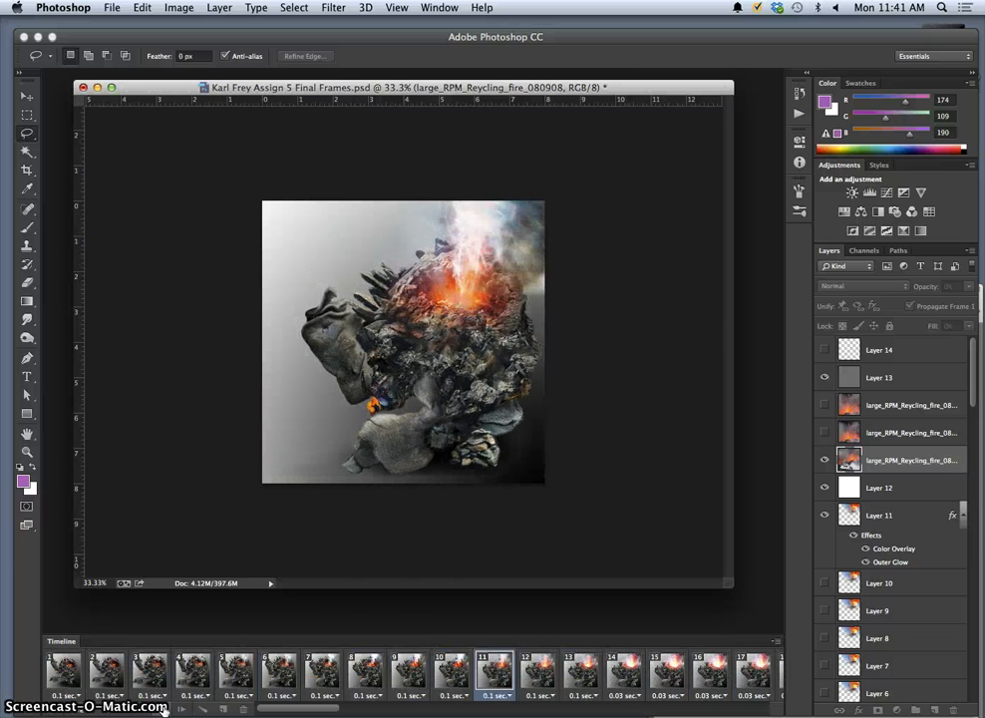
Stop playback and review the closing frames 96 through 104.
click(165, 710)
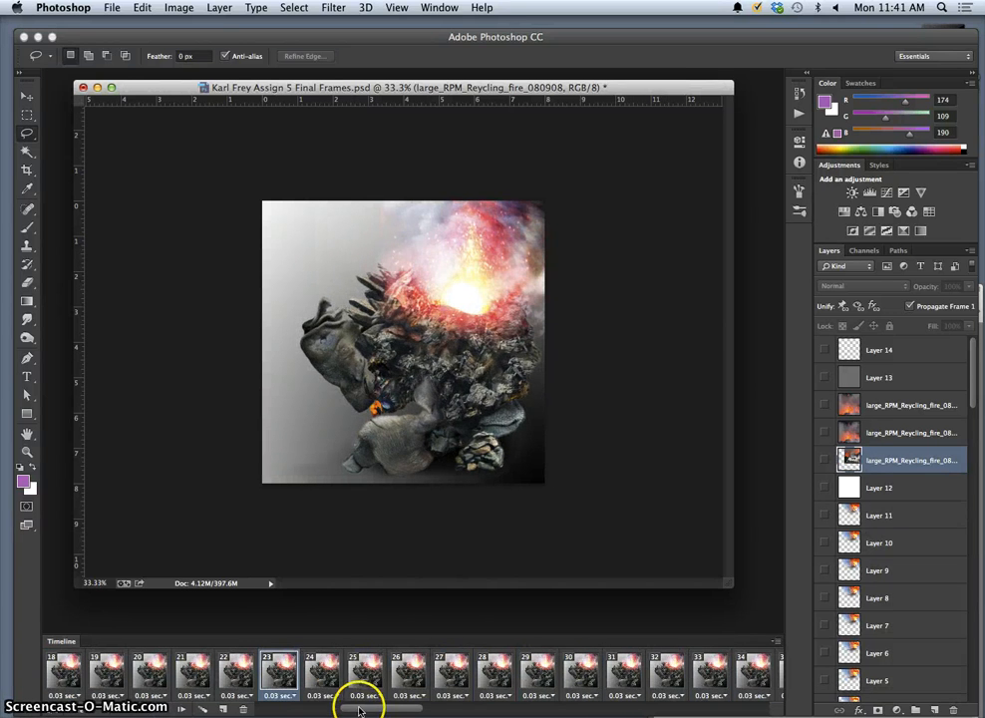
drag(359, 710, 818, 698)
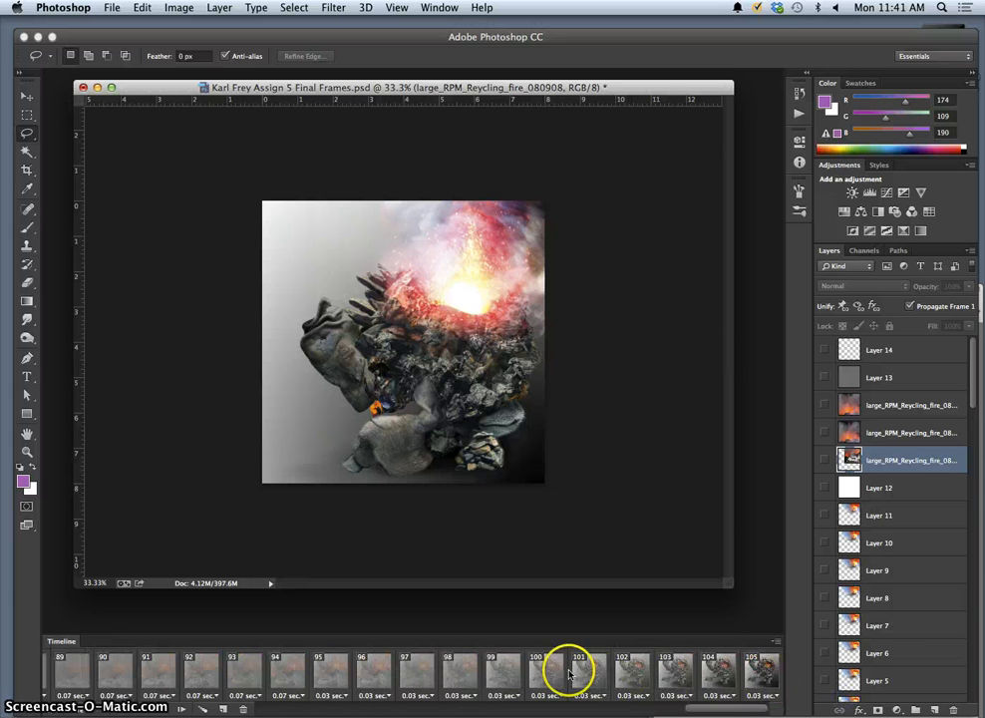
click(677, 675)
click(710, 676)
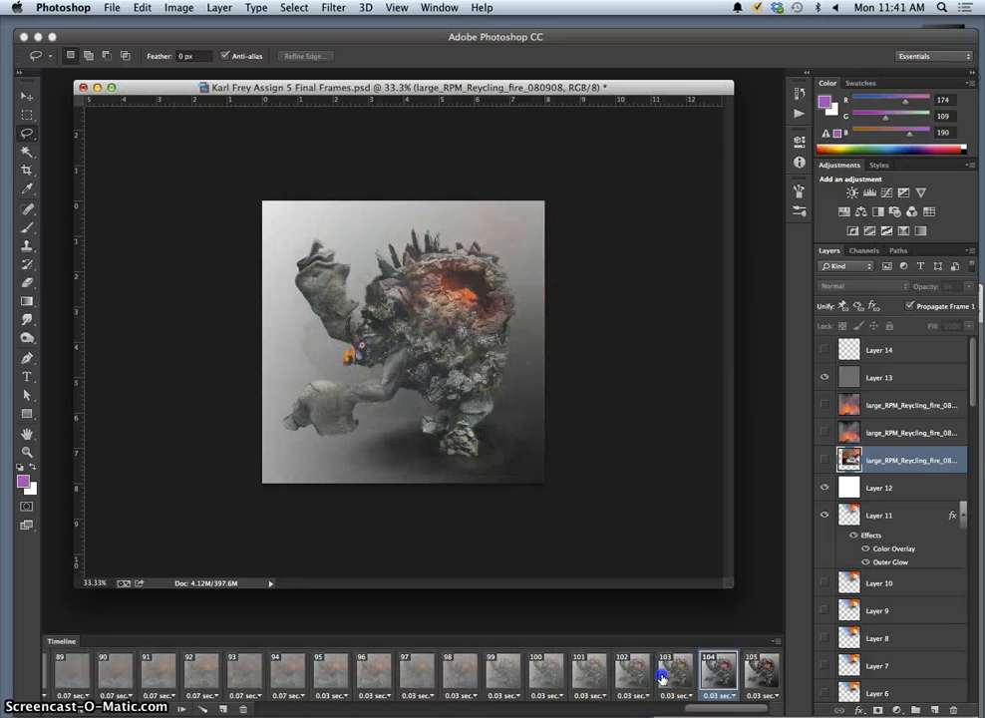
click(664, 677)
click(616, 677)
click(580, 681)
click(542, 685)
click(507, 678)
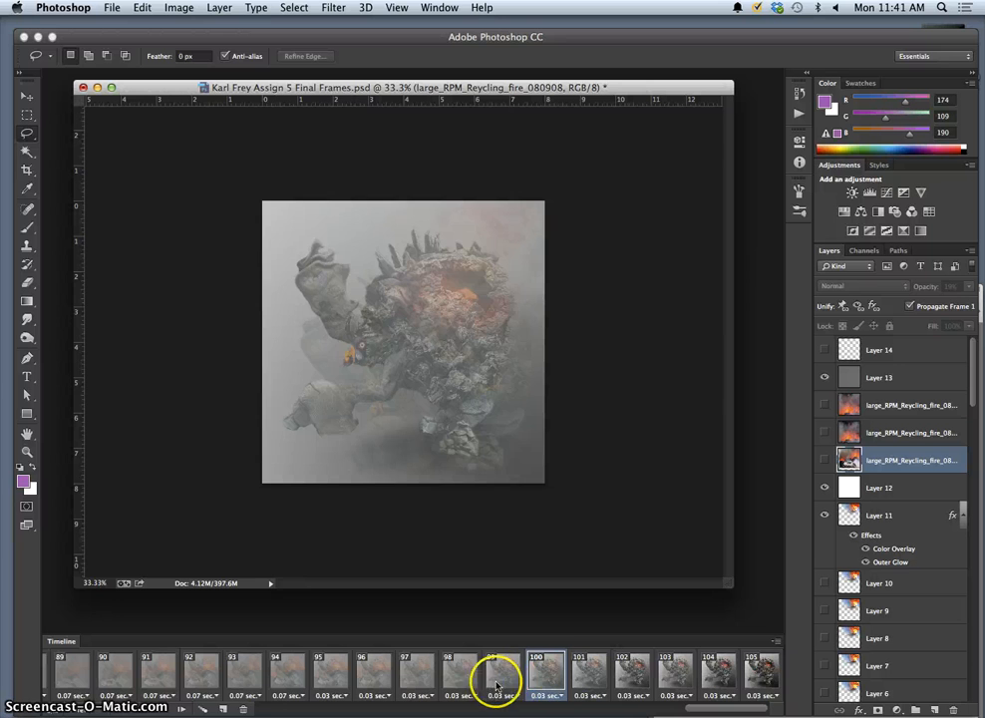
click(457, 672)
click(419, 674)
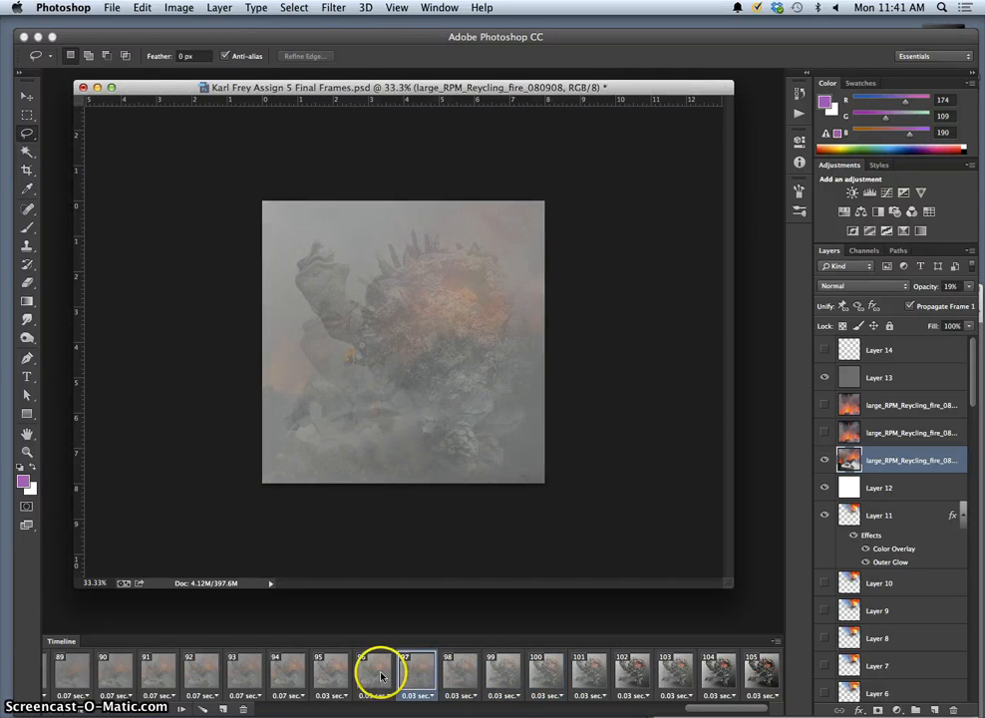
click(380, 677)
Select frames 97 through 105 and delete them.
click(423, 676)
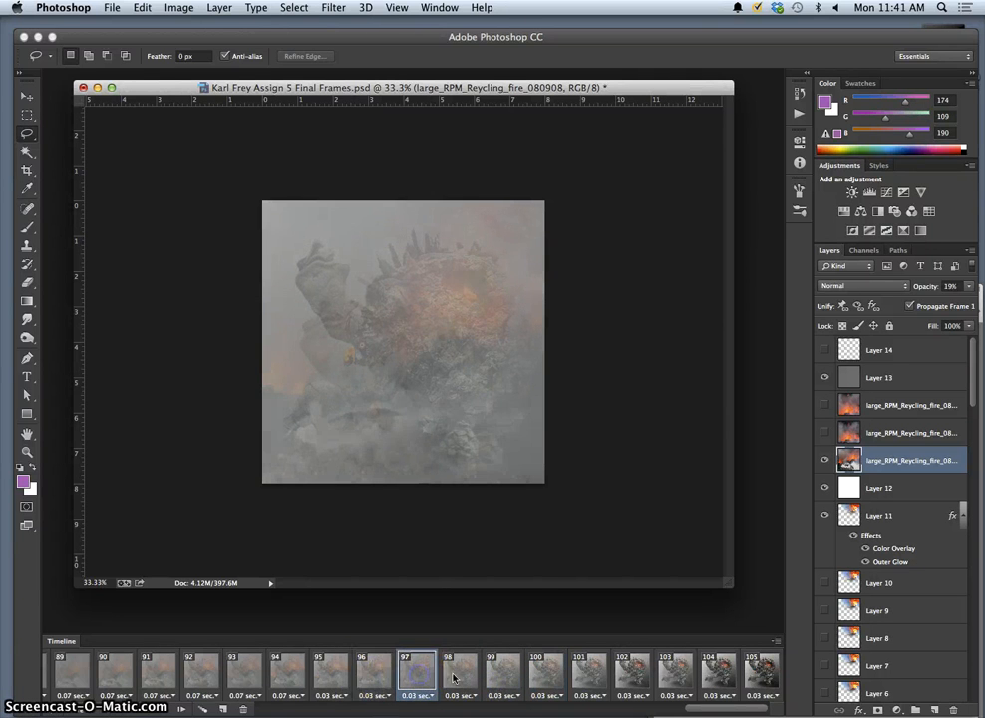
shift+click(763, 678)
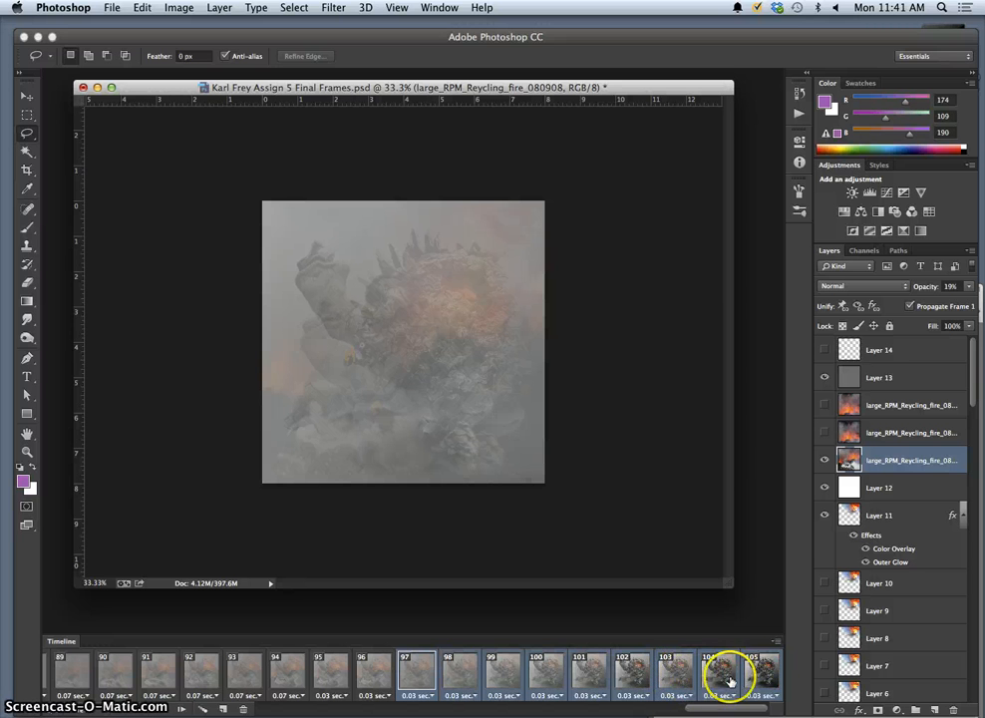
click(244, 709)
Review frames 92 through 95 at the end of the animation.
click(675, 678)
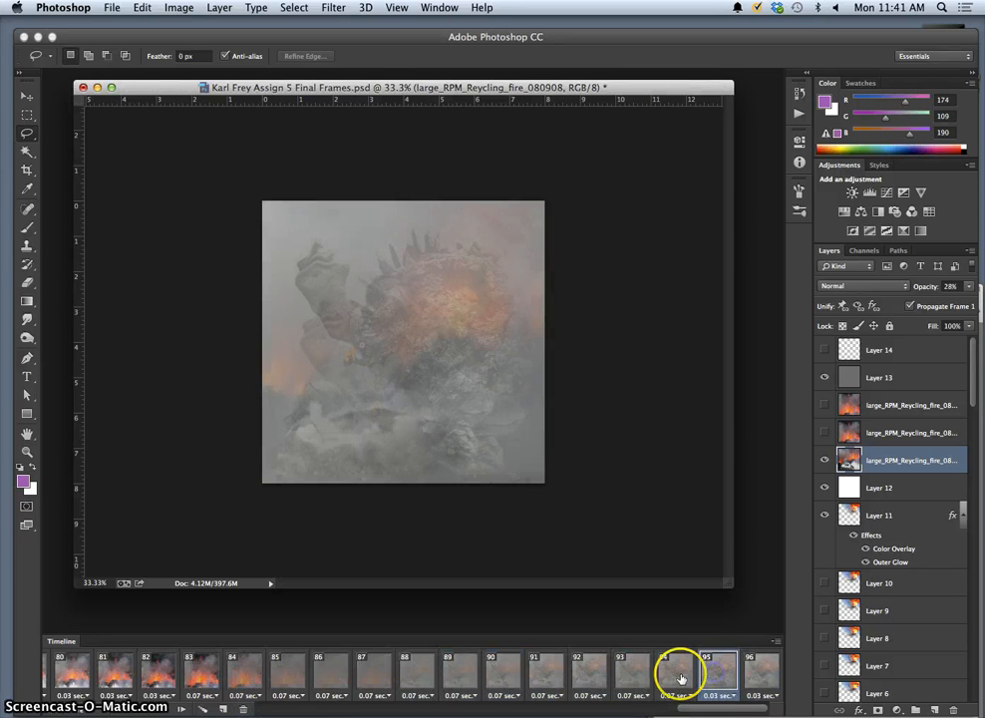
click(634, 678)
click(602, 678)
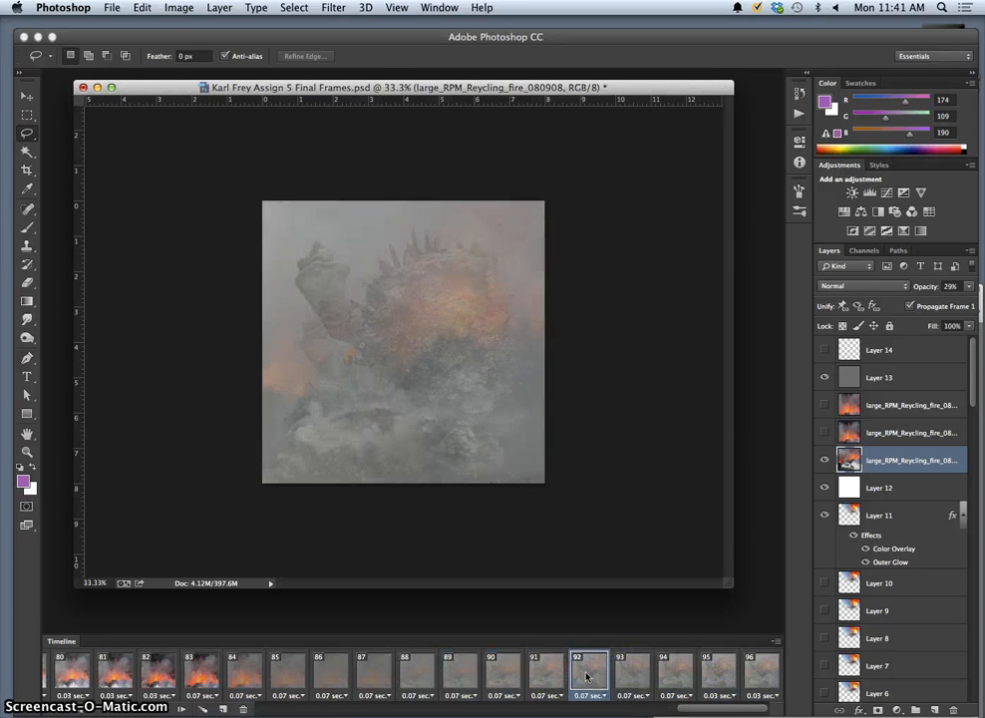
click(639, 677)
click(690, 678)
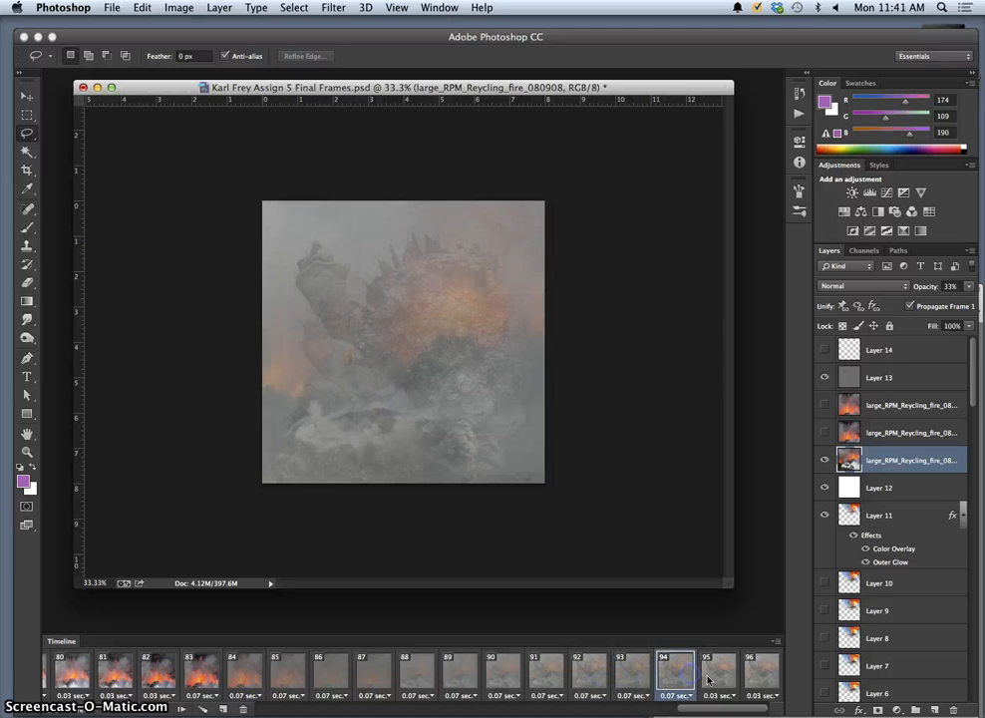
click(738, 678)
click(631, 677)
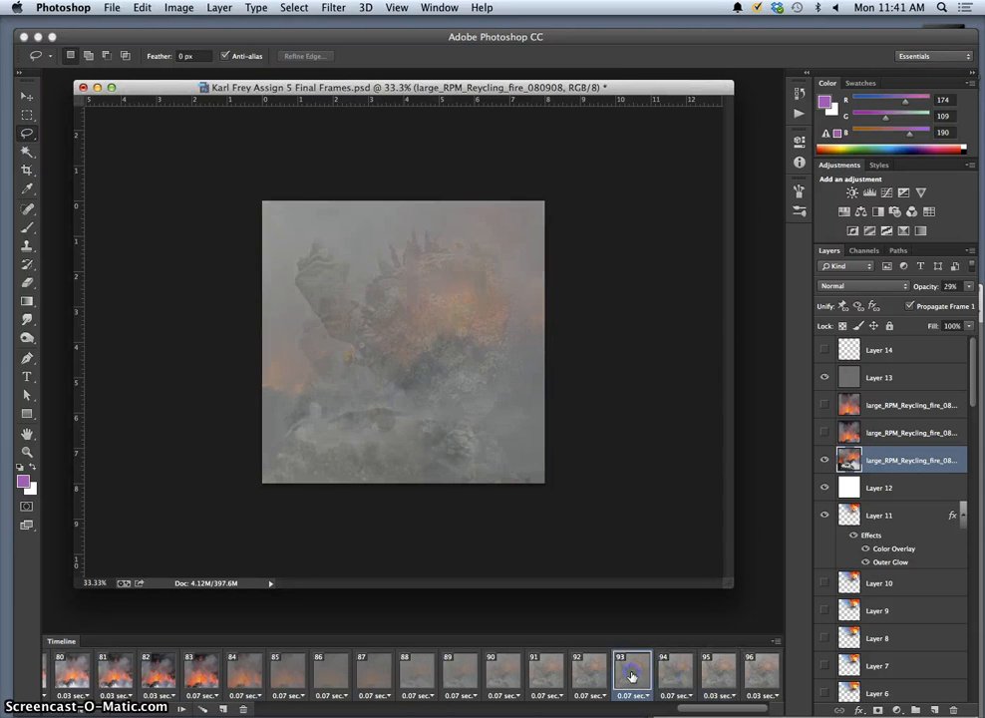
Delete frames 94–96, then bring up the storyboard sketch in Preview.
click(758, 677)
shift+click(677, 677)
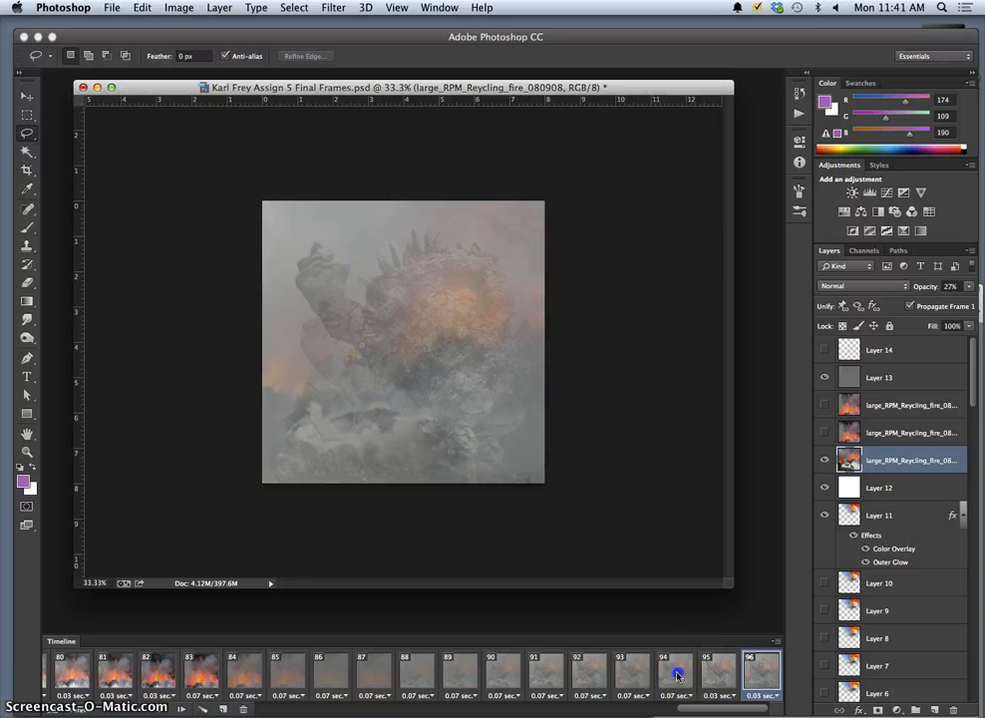
click(243, 709)
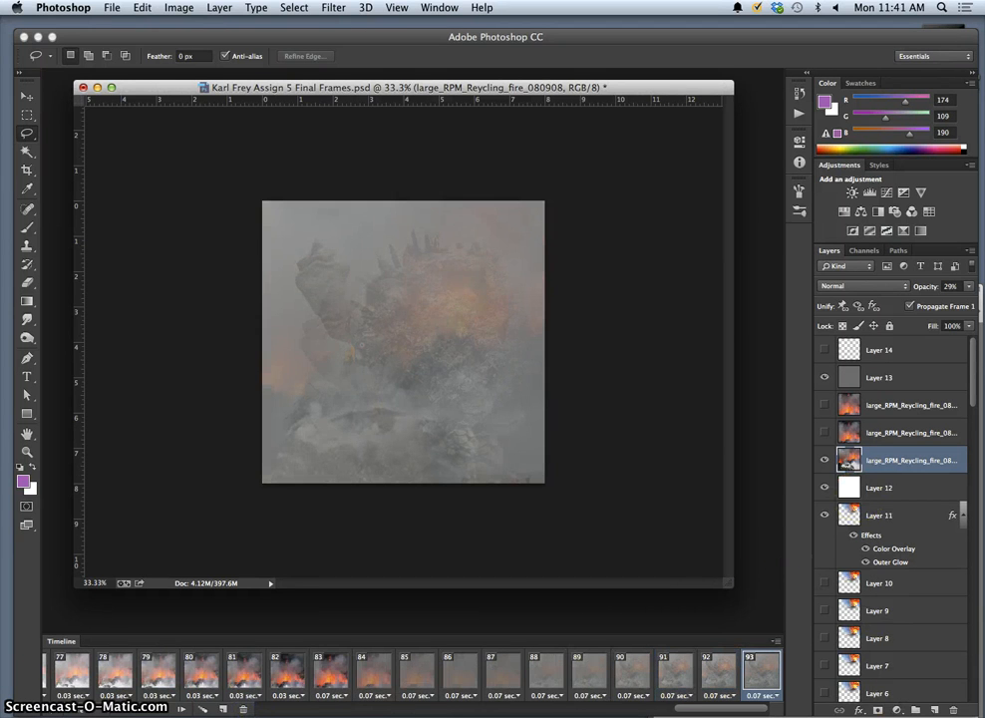
click(908, 715)
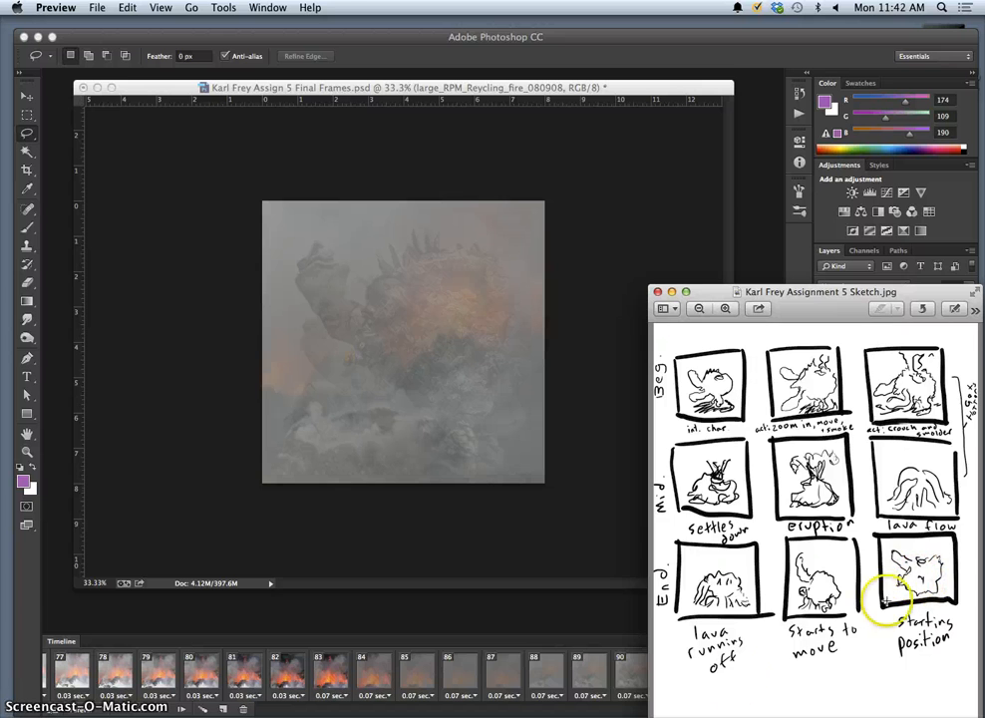
Back in the animation, fade the fire layer to 17% opacity in frame 88.
click(637, 685)
click(419, 677)
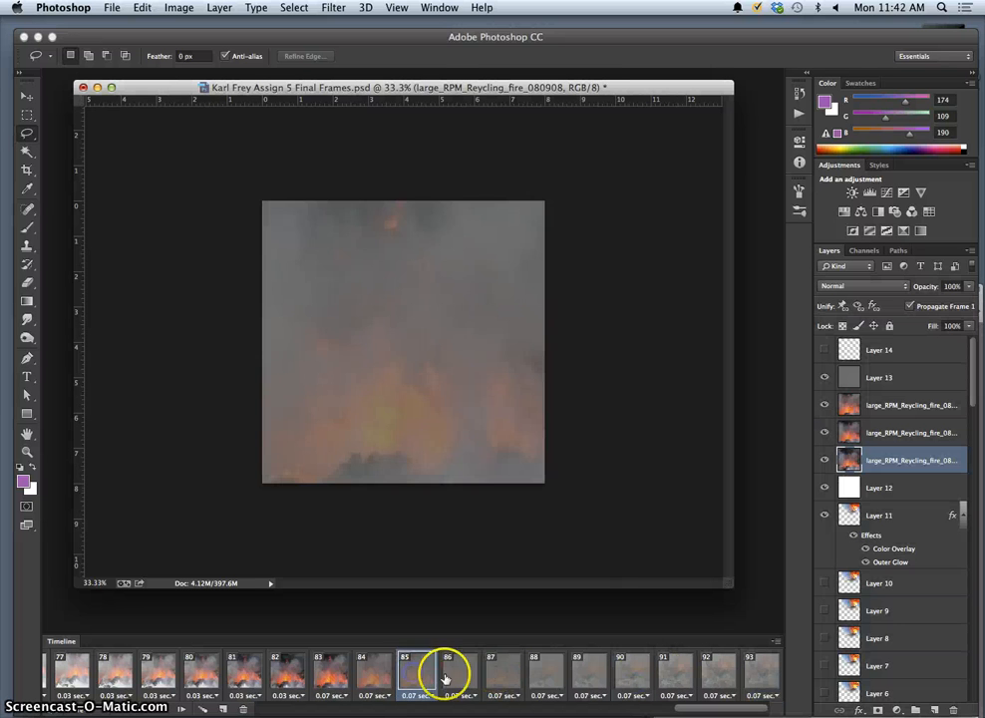
click(448, 678)
click(503, 677)
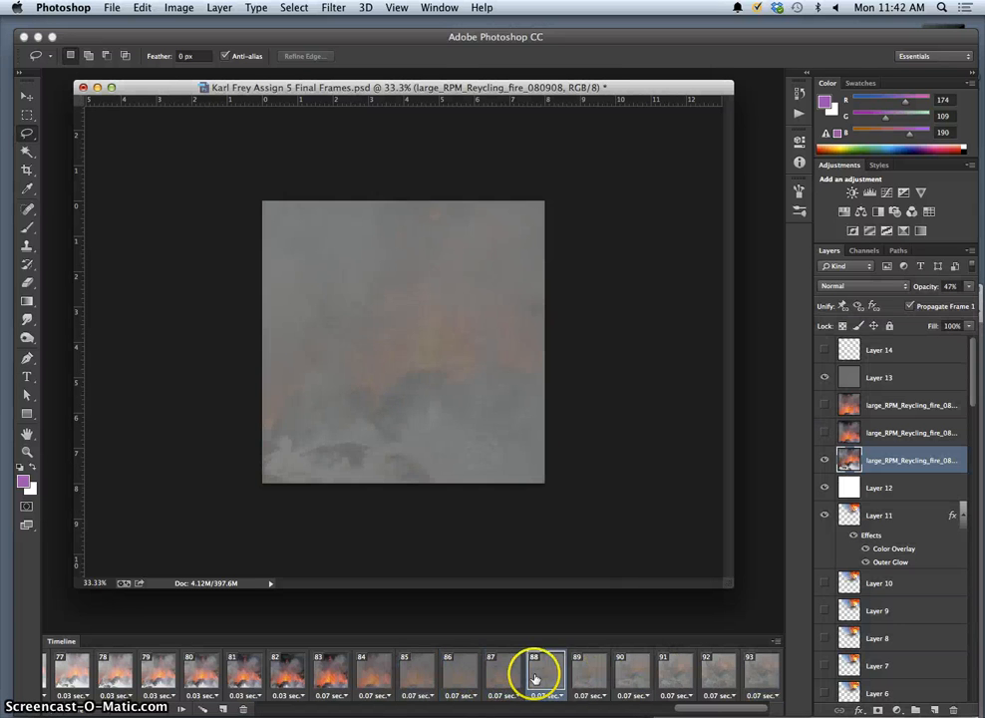
click(548, 677)
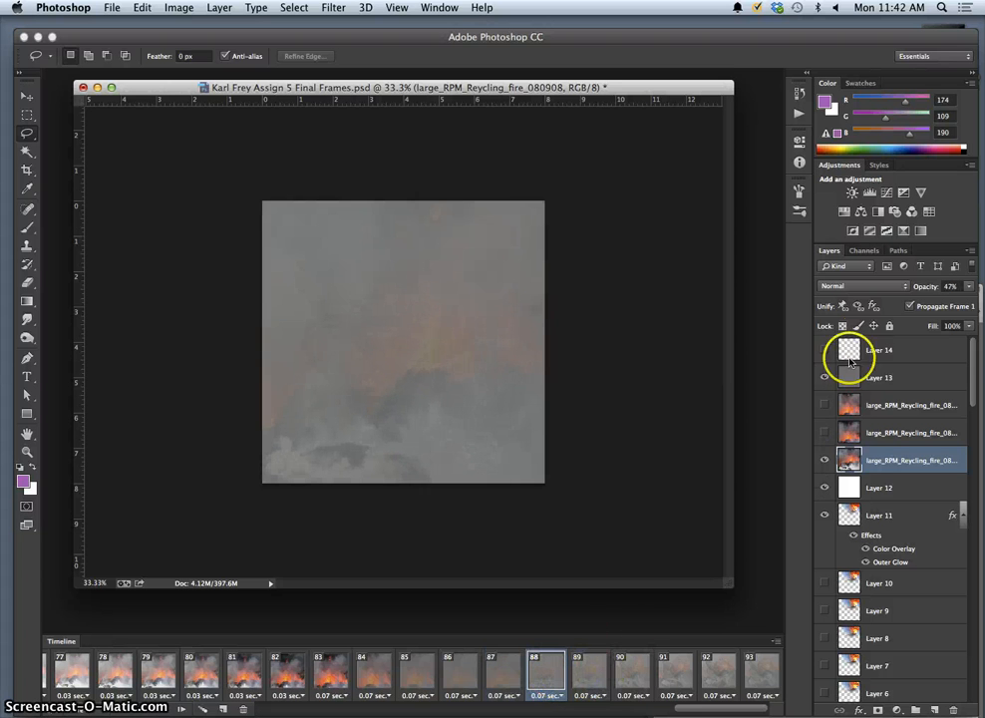
click(968, 287)
drag(937, 297, 913, 301)
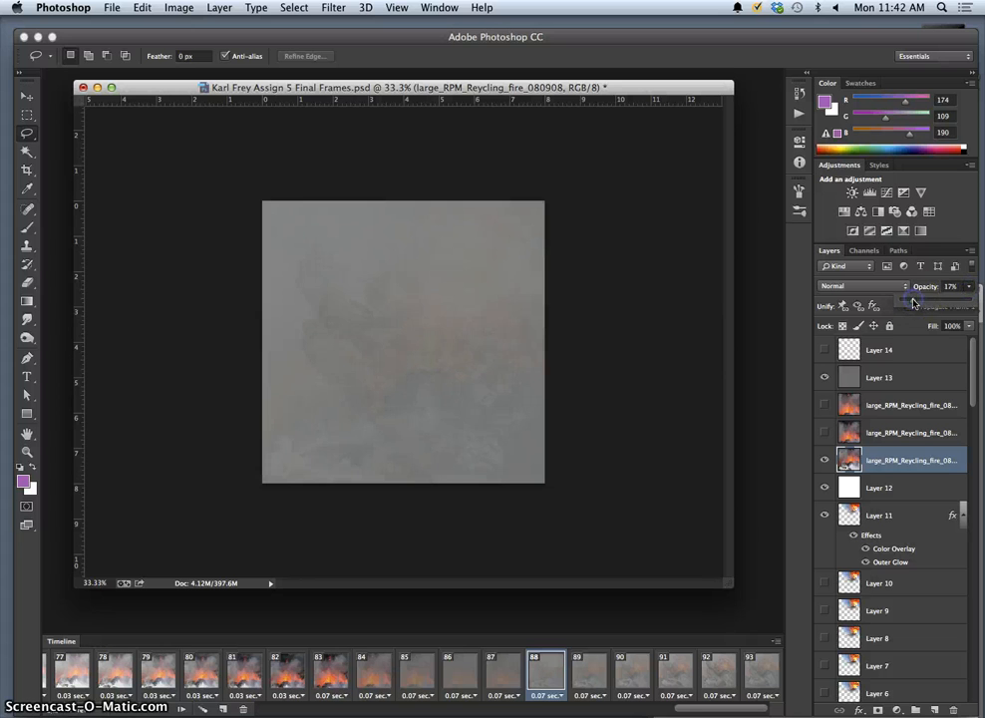
Lower the fire layer to 24% in frame 89 and check its opacity in frame 90.
click(591, 673)
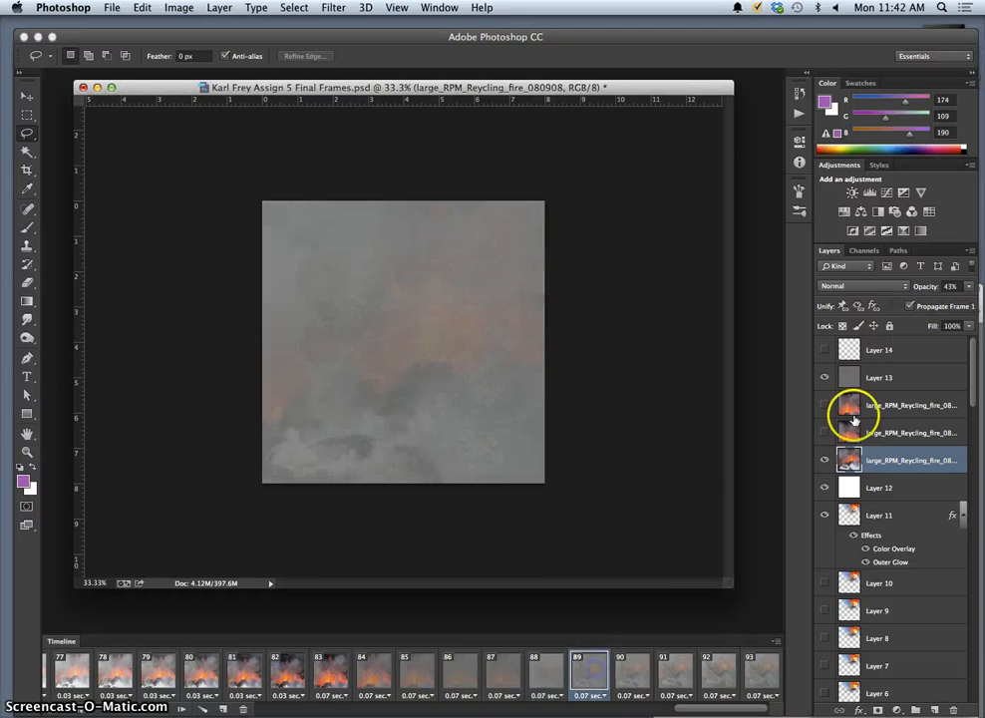
click(966, 288)
click(917, 302)
click(629, 676)
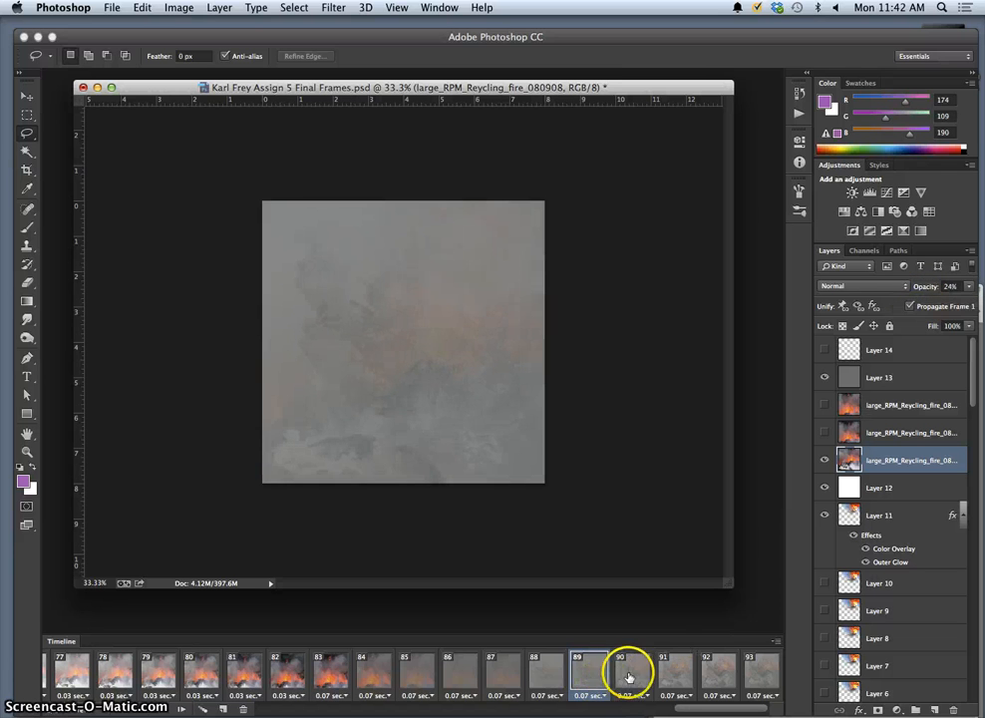
click(630, 676)
click(968, 289)
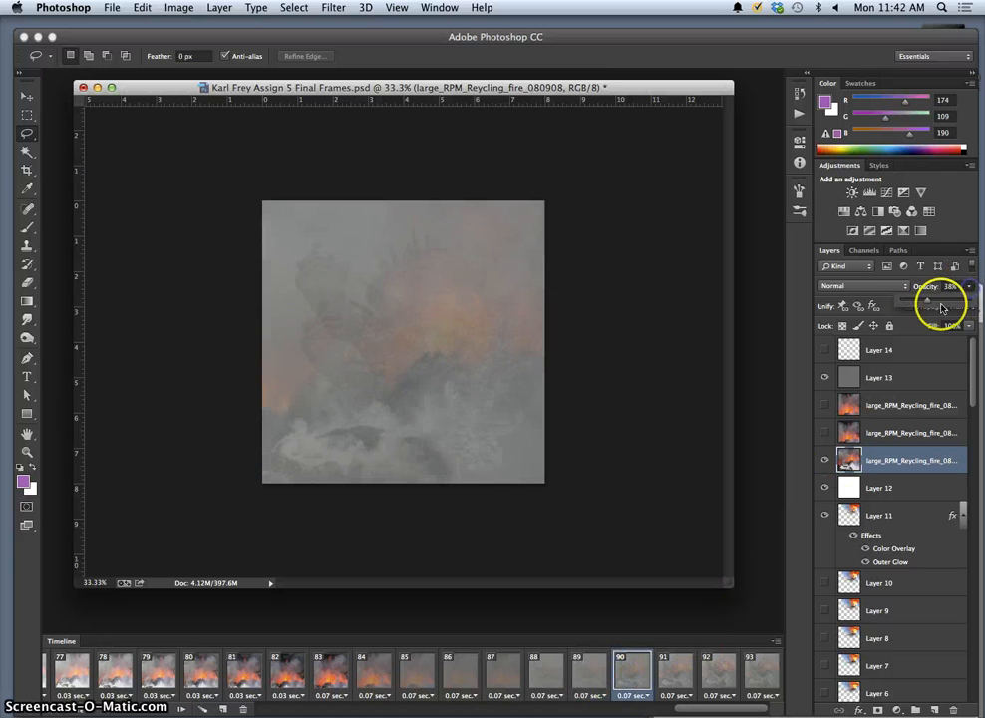
Delete the extra frame 93, then select frames 87 and 88.
click(695, 666)
click(723, 677)
click(759, 674)
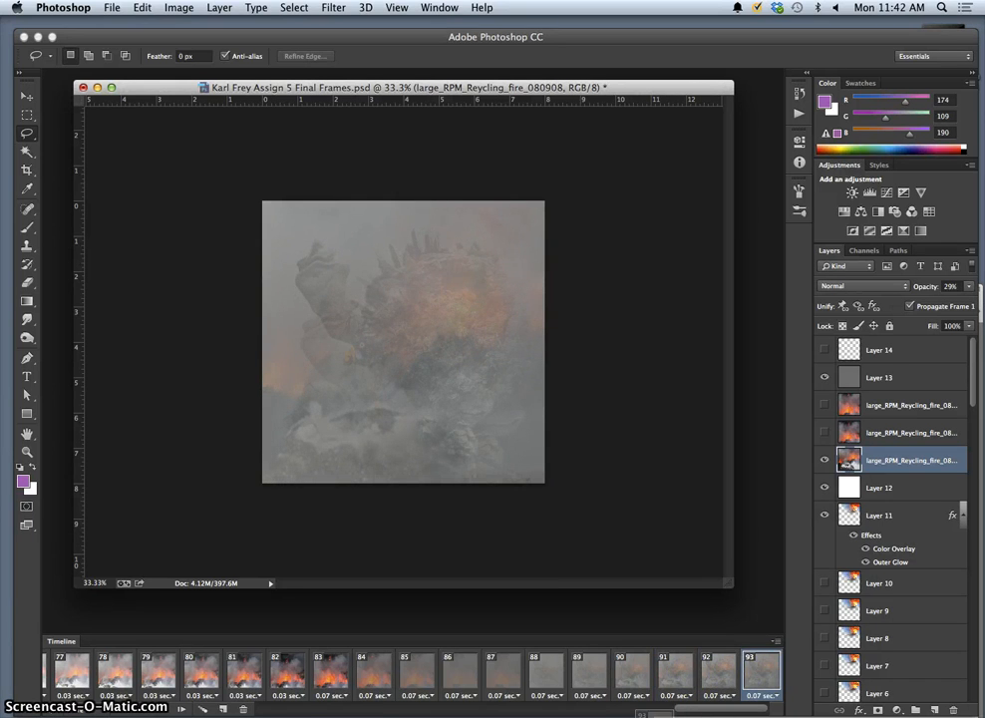
click(243, 709)
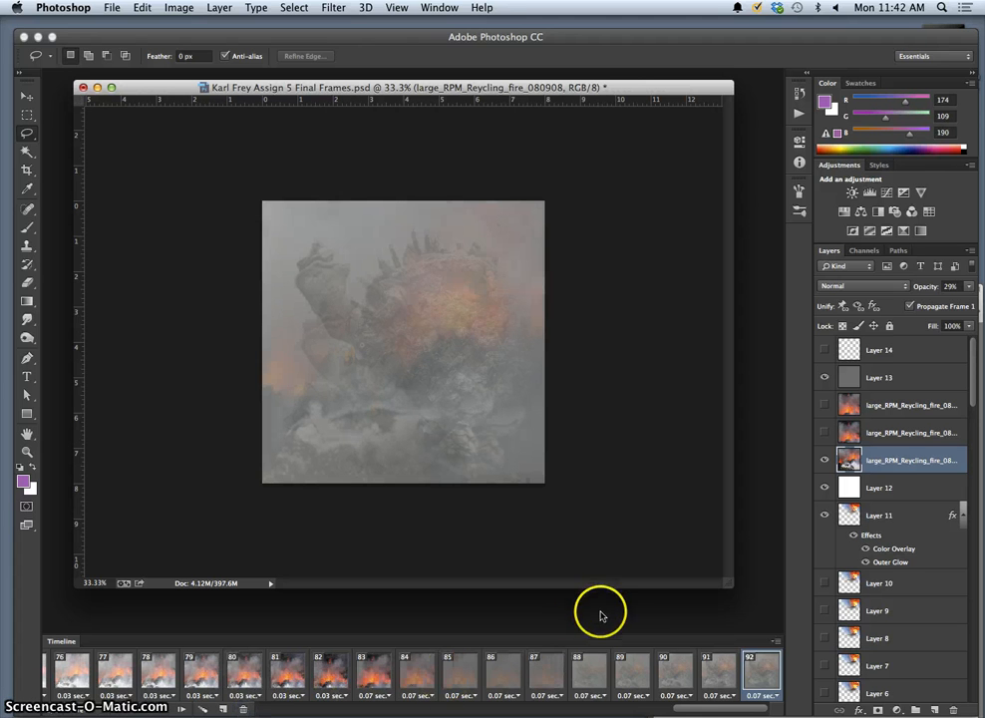
click(539, 676)
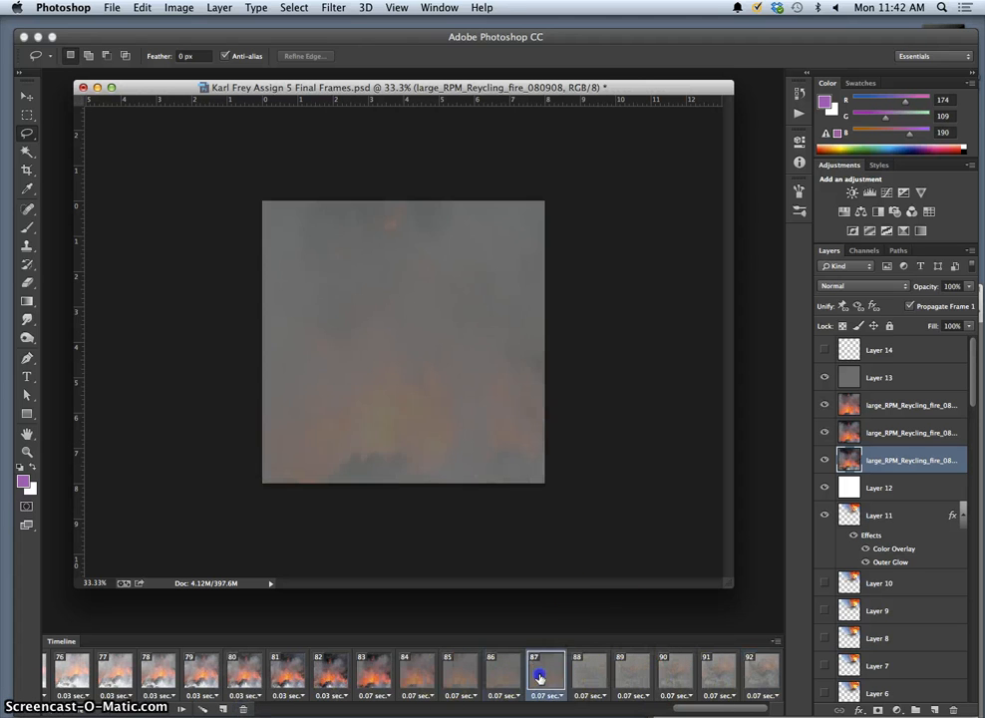
click(606, 676)
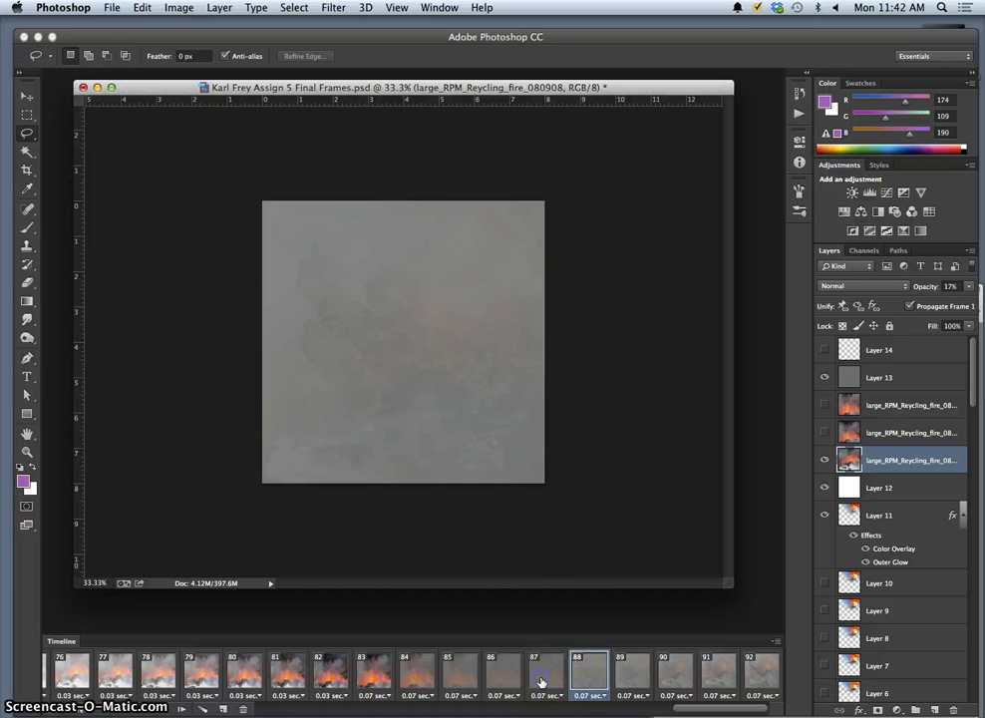
click(199, 708)
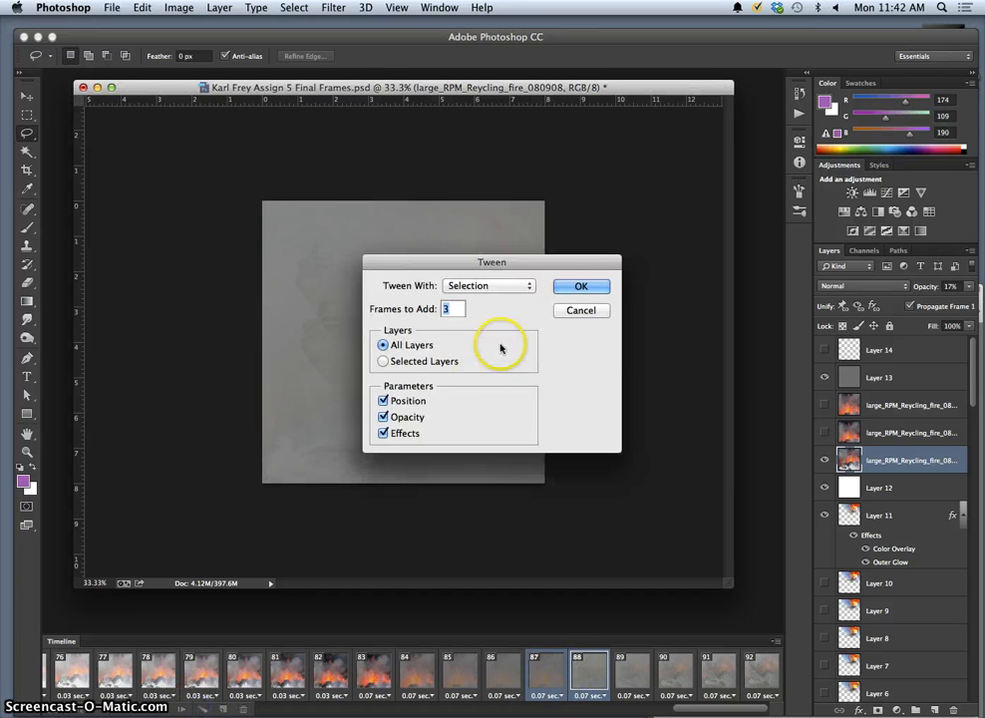
click(580, 287)
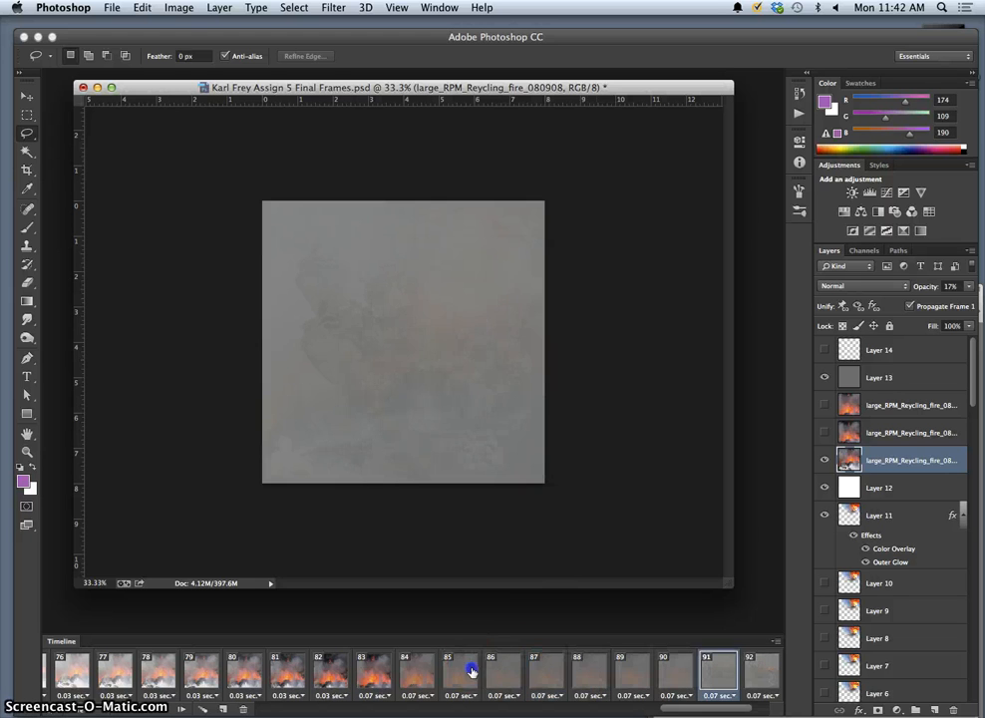
click(472, 674)
click(503, 671)
click(543, 674)
click(578, 678)
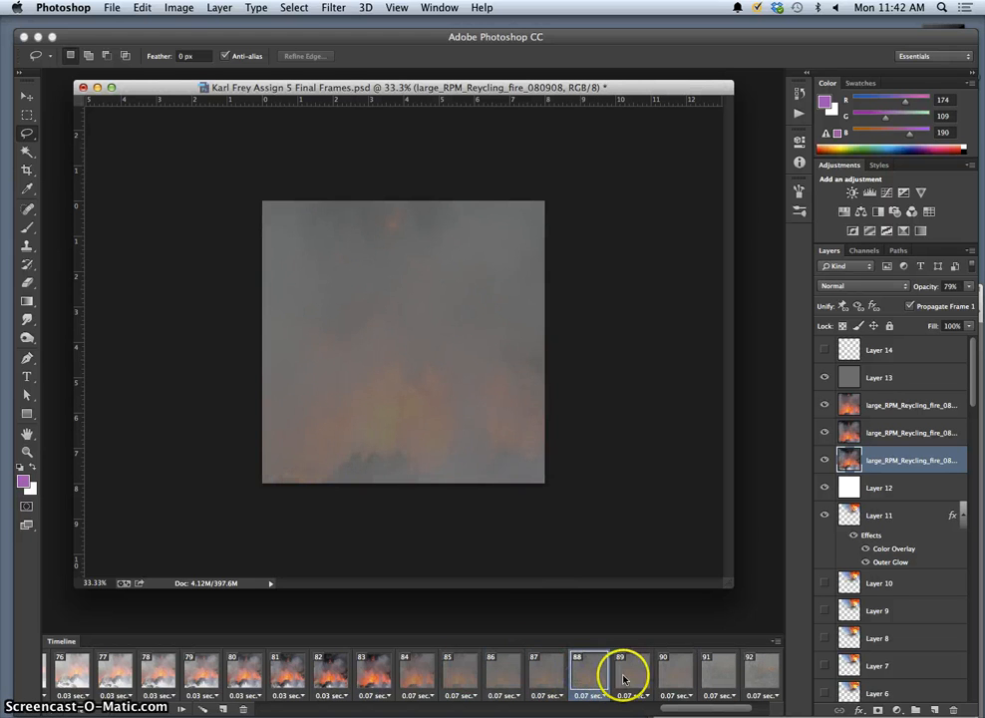
click(624, 680)
click(670, 678)
click(703, 678)
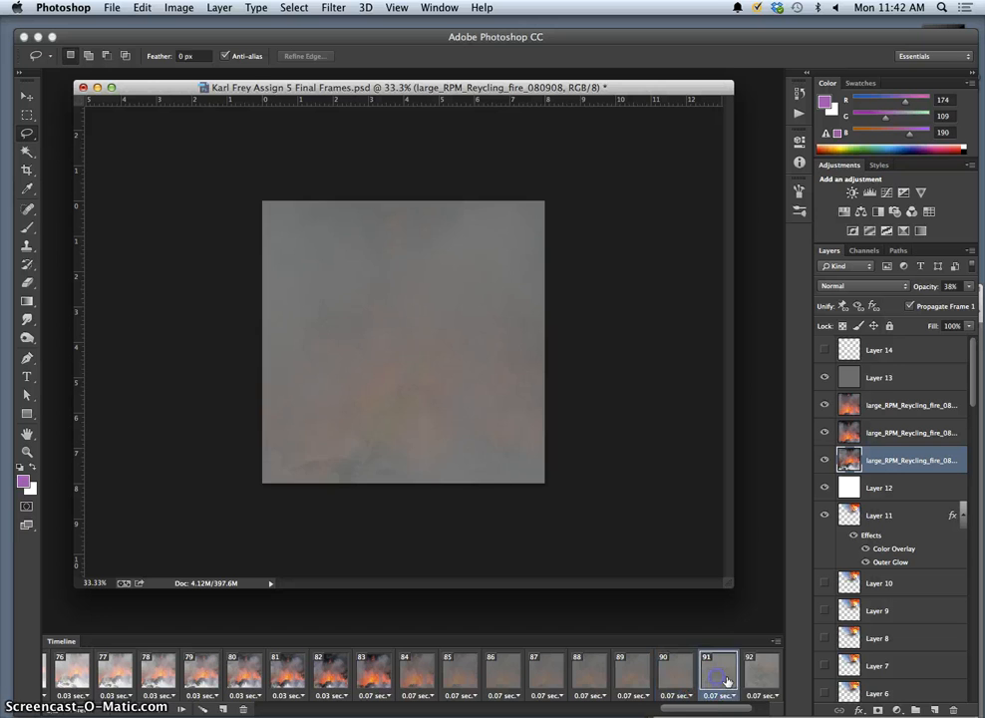
click(764, 681)
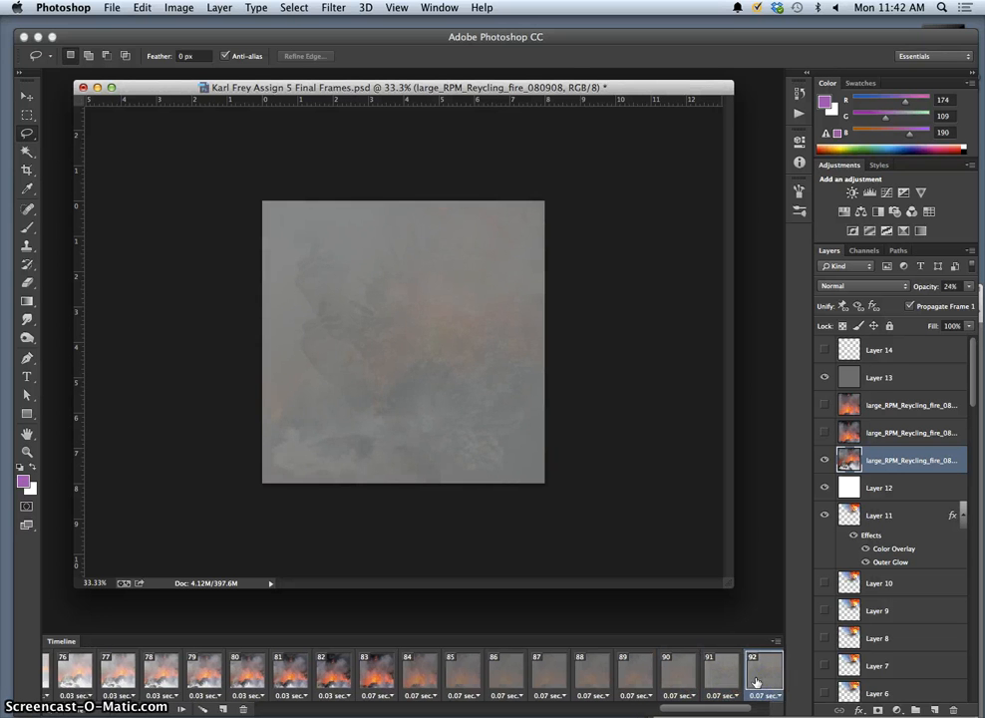
drag(739, 708, 774, 709)
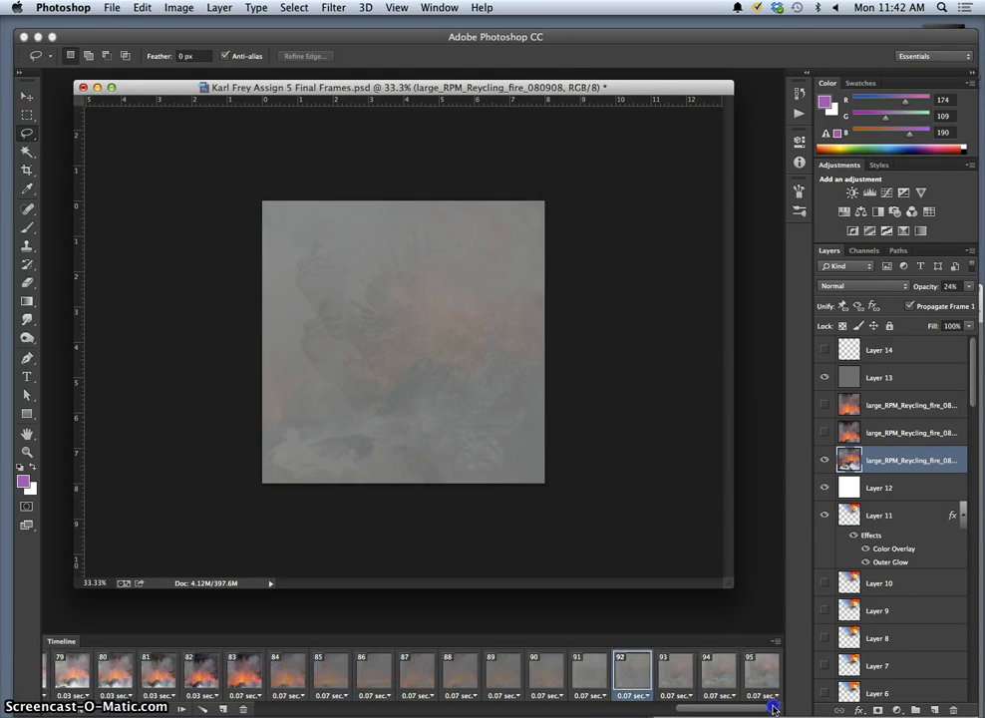
click(684, 682)
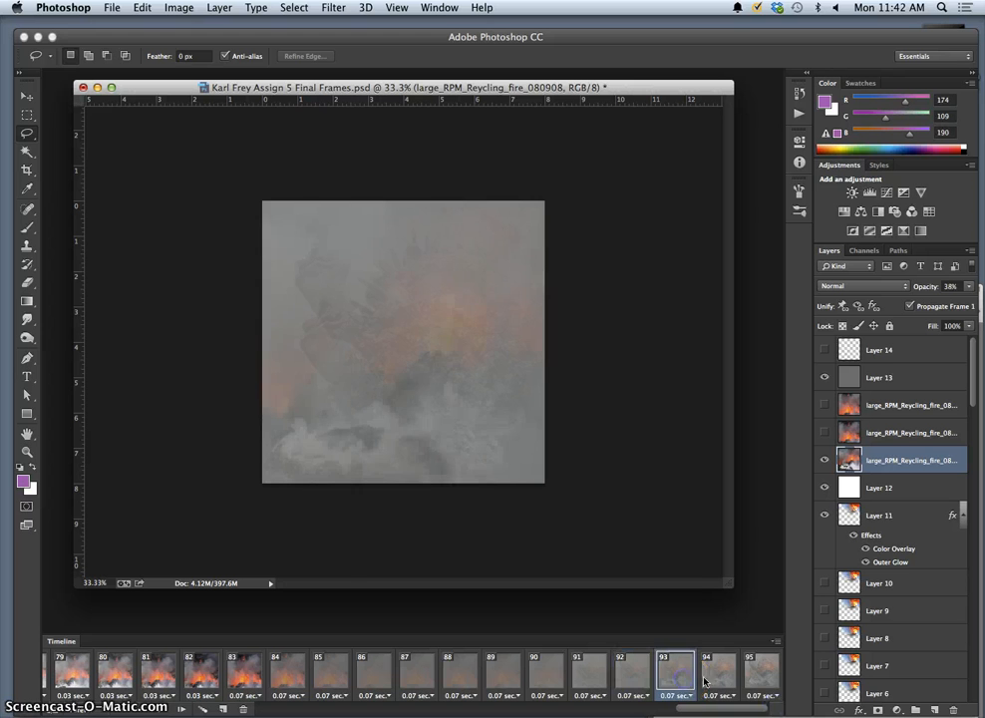
click(755, 681)
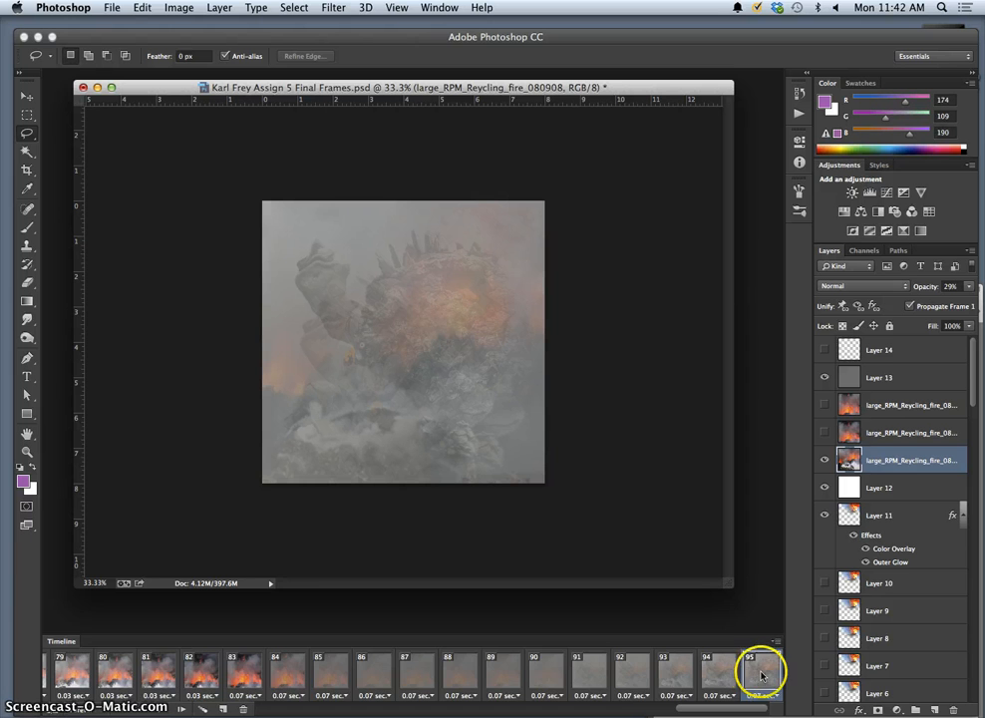
scroll(624, 688, left, 15)
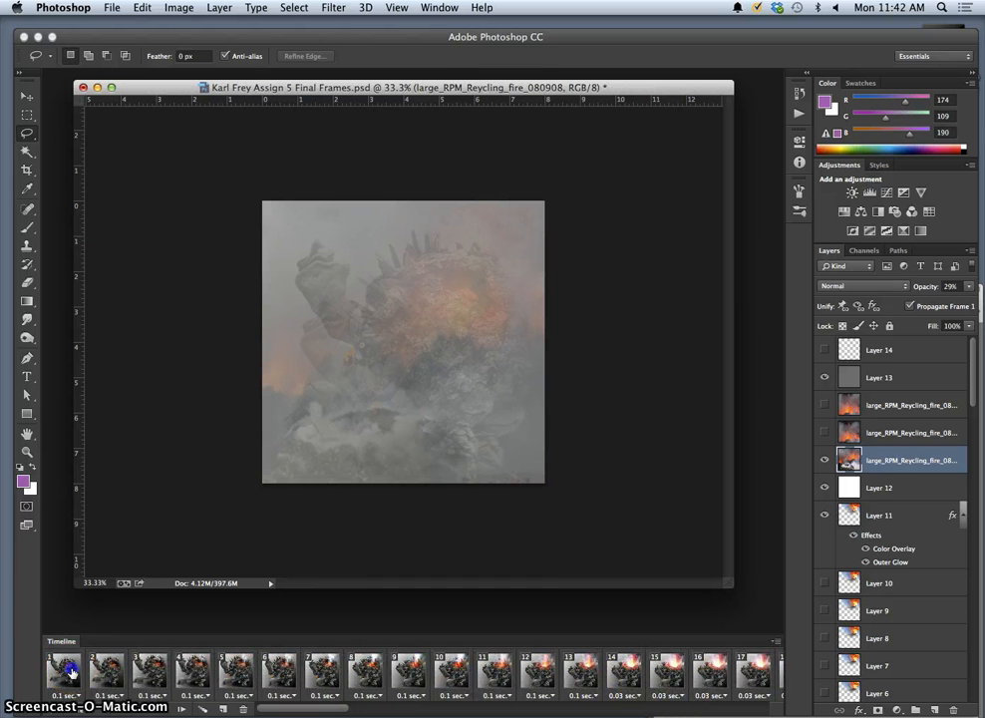
click(200, 708)
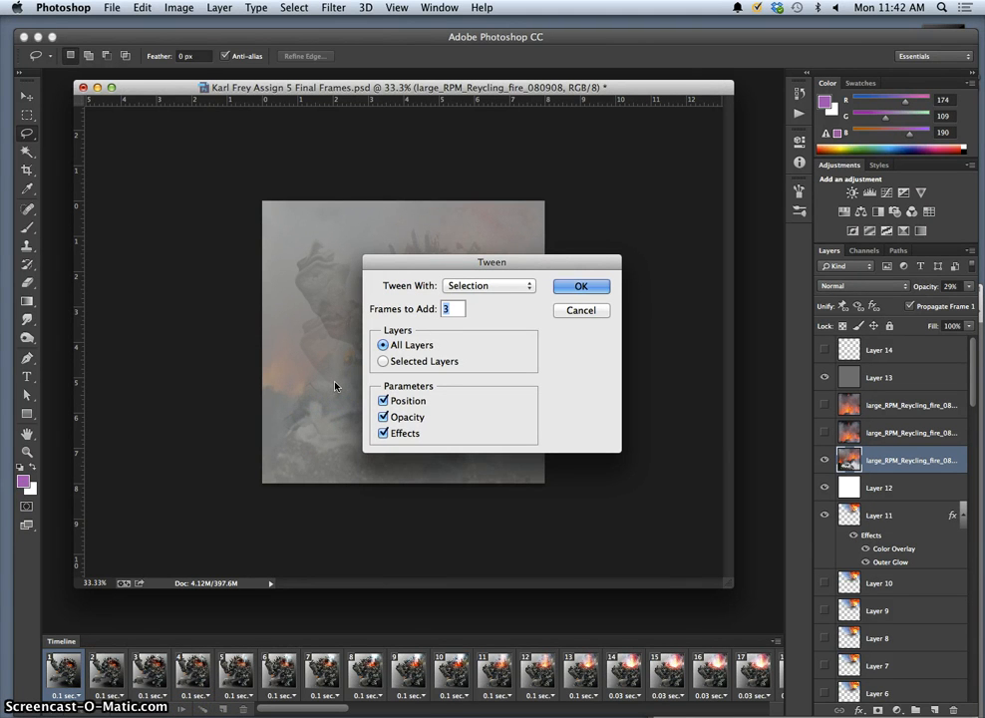
text(15)
click(575, 287)
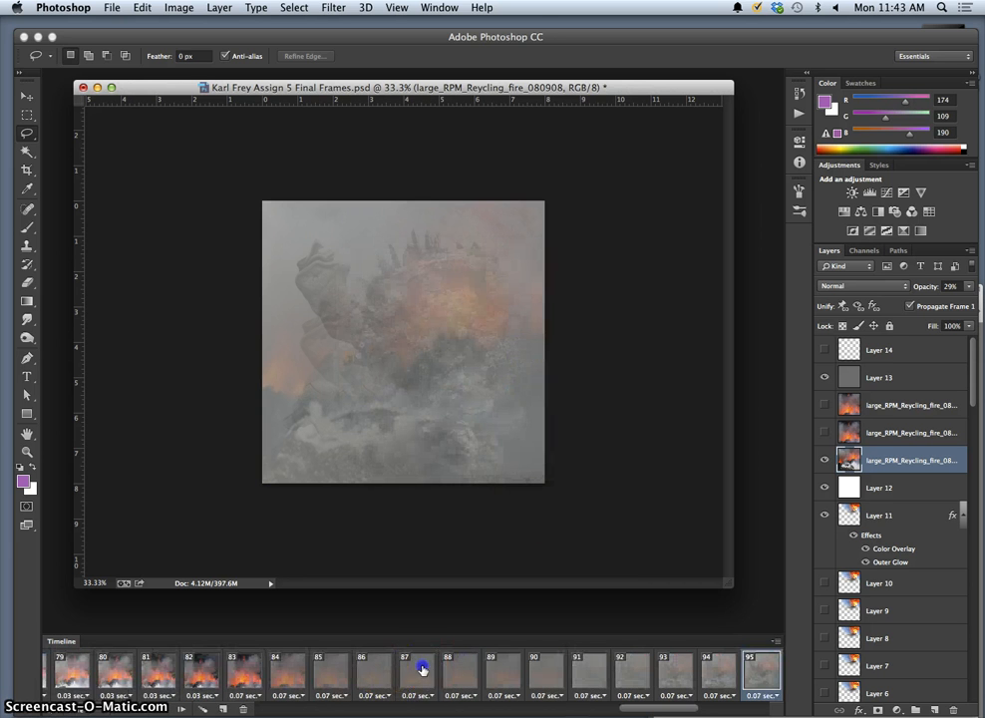
click(422, 670)
click(67, 671)
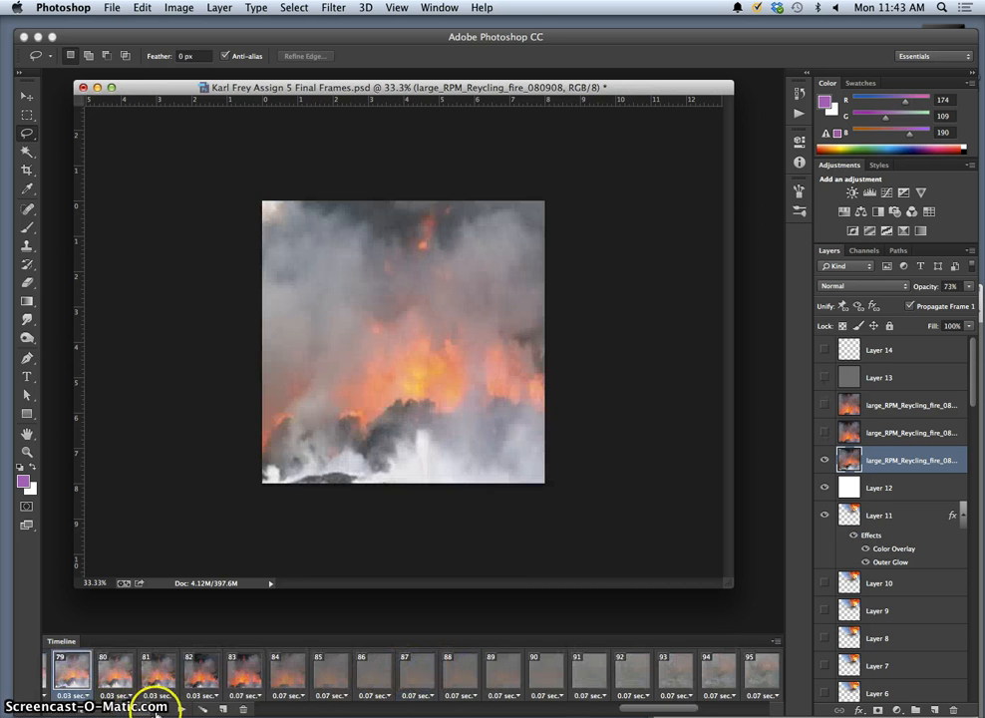
click(162, 709)
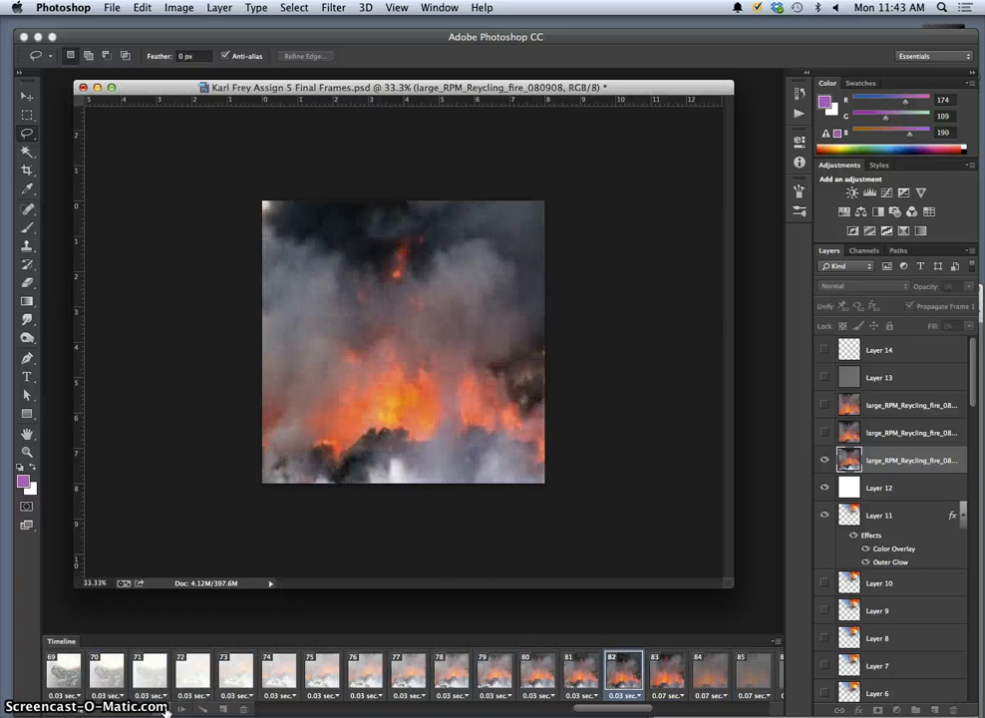
click(162, 708)
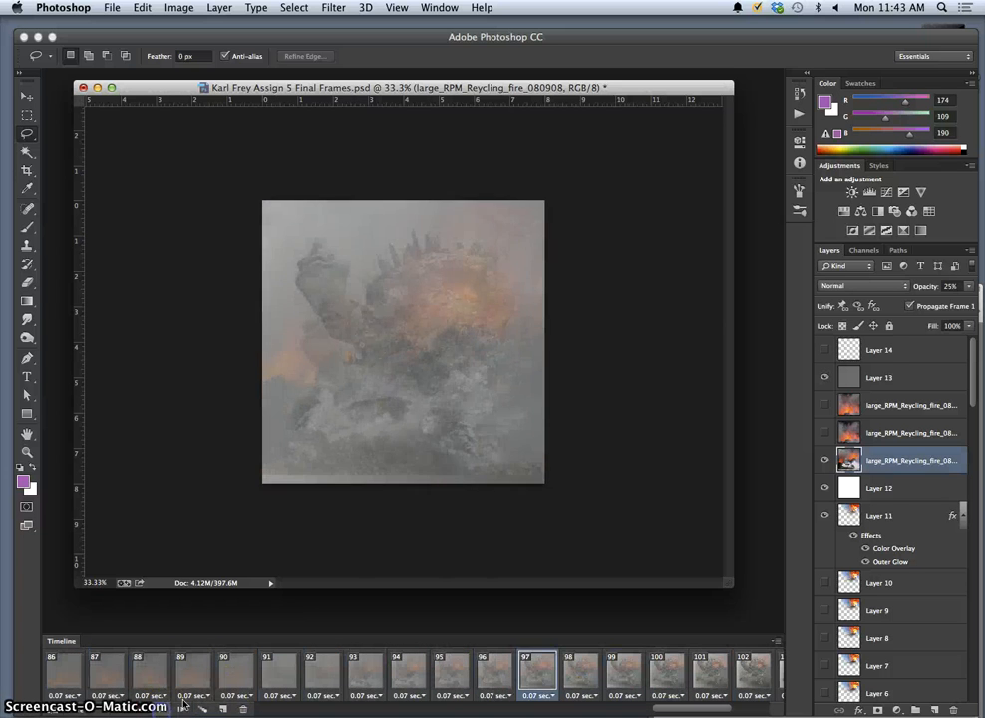
key(super+z)
click(629, 676)
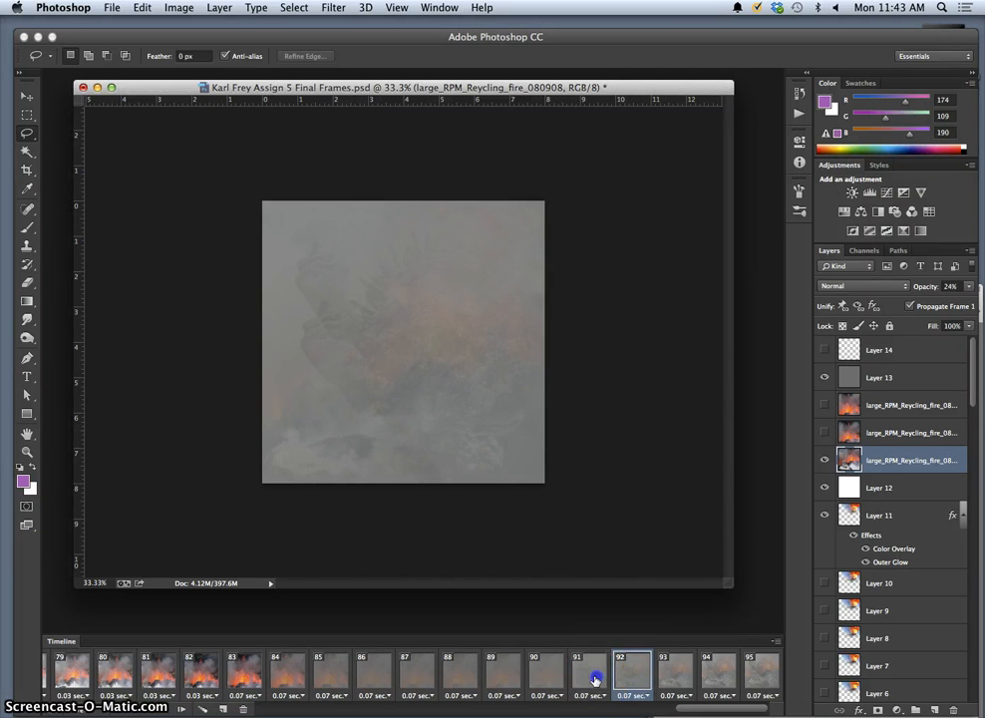
click(595, 679)
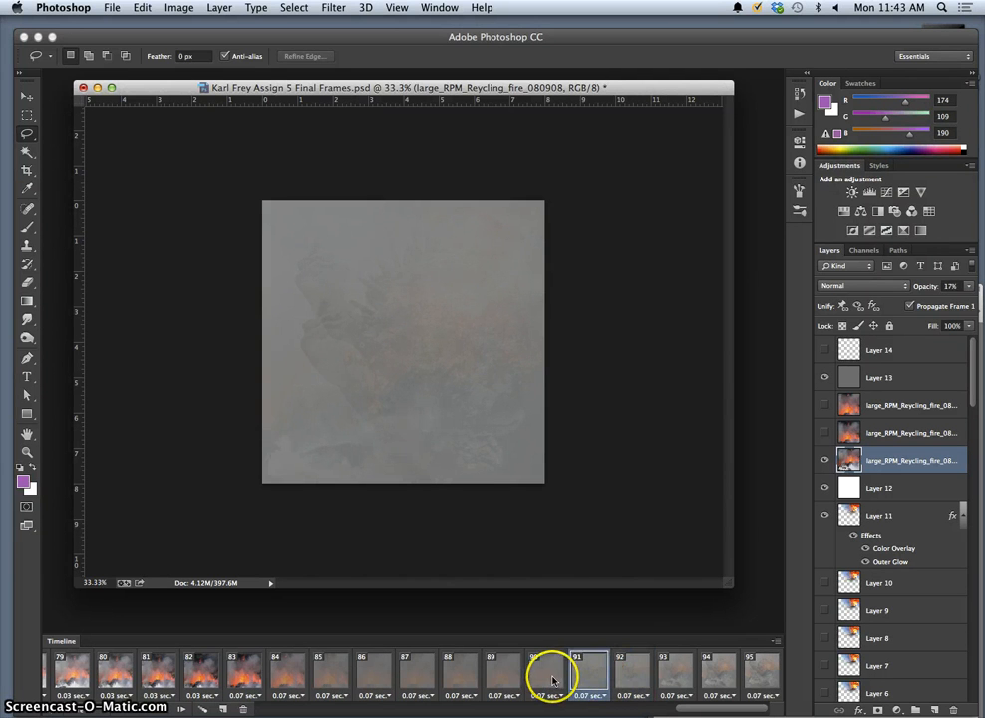
key(alt+super+z)
click(761, 675)
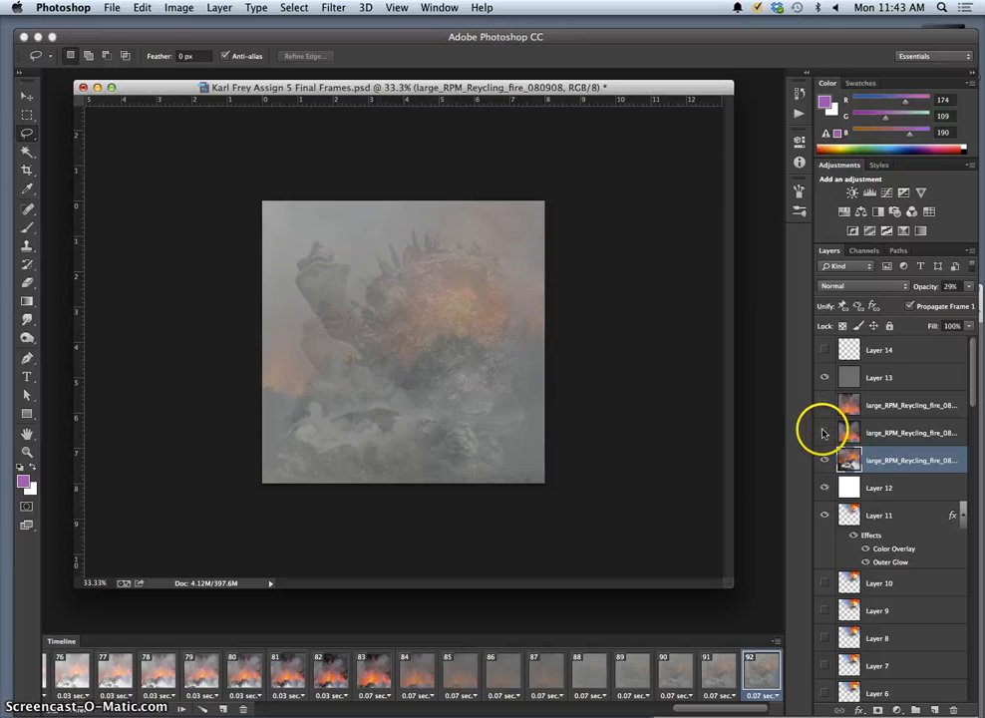
Swap in the second fire layer for the original and fade it to low opacity.
click(824, 433)
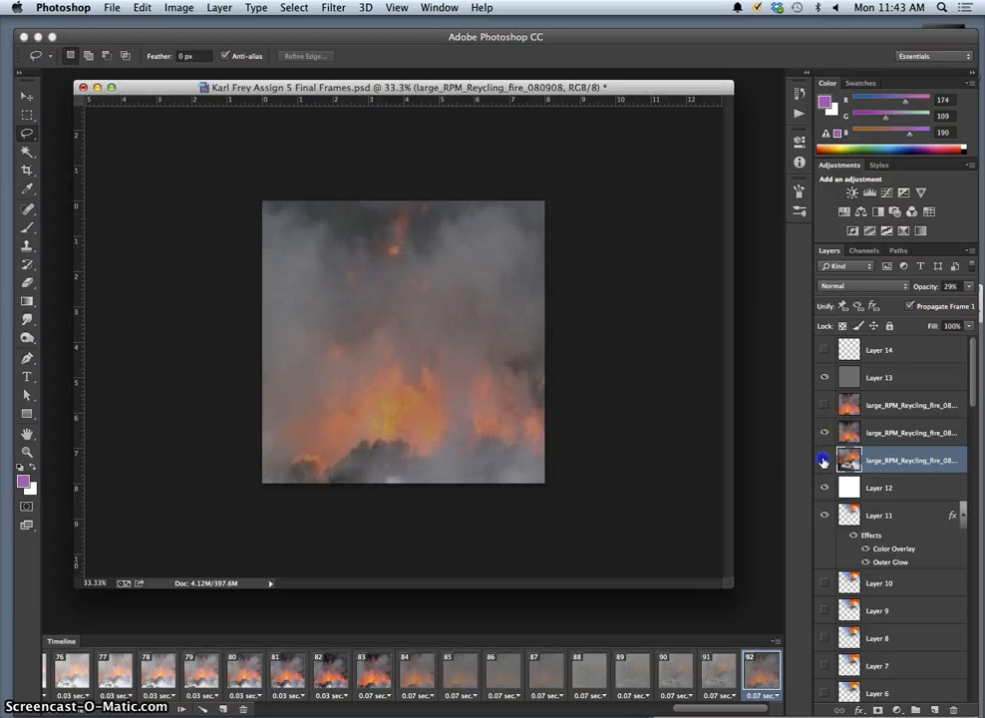
click(824, 460)
click(924, 433)
click(969, 286)
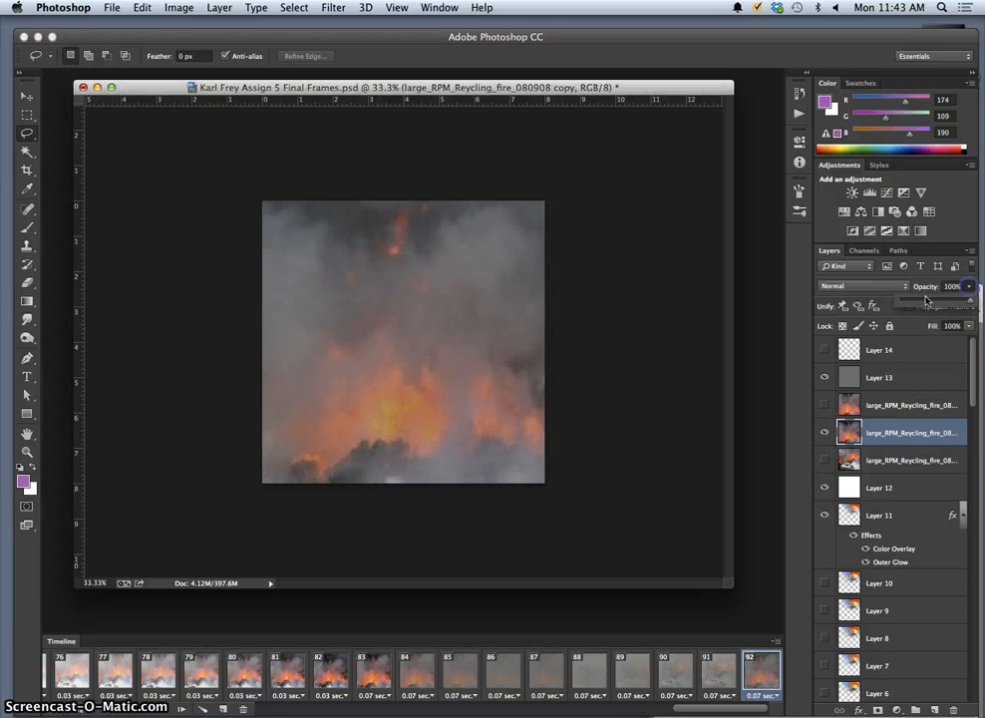
drag(969, 299, 916, 303)
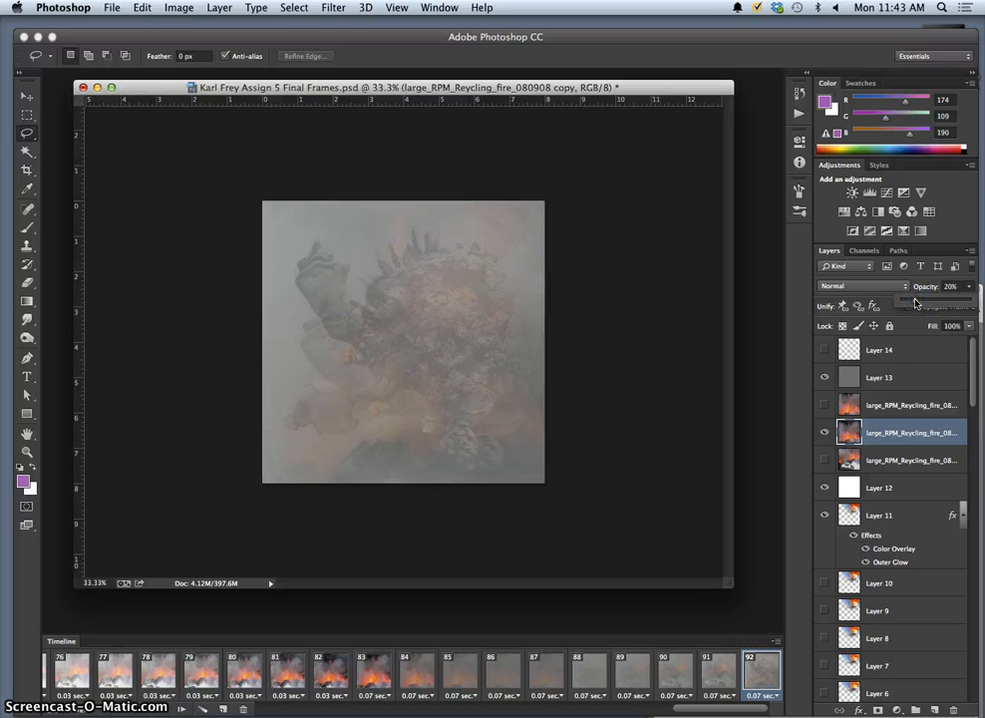
Compare frames 90, 91 and 92 of the animation.
click(718, 671)
click(755, 682)
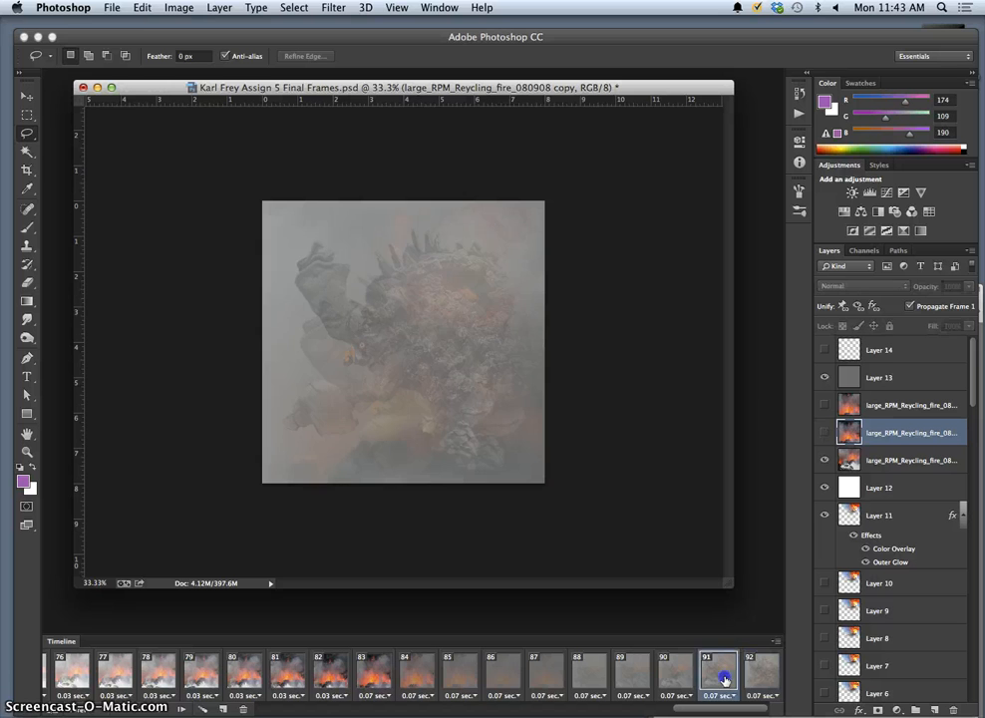
click(725, 681)
click(683, 679)
click(730, 678)
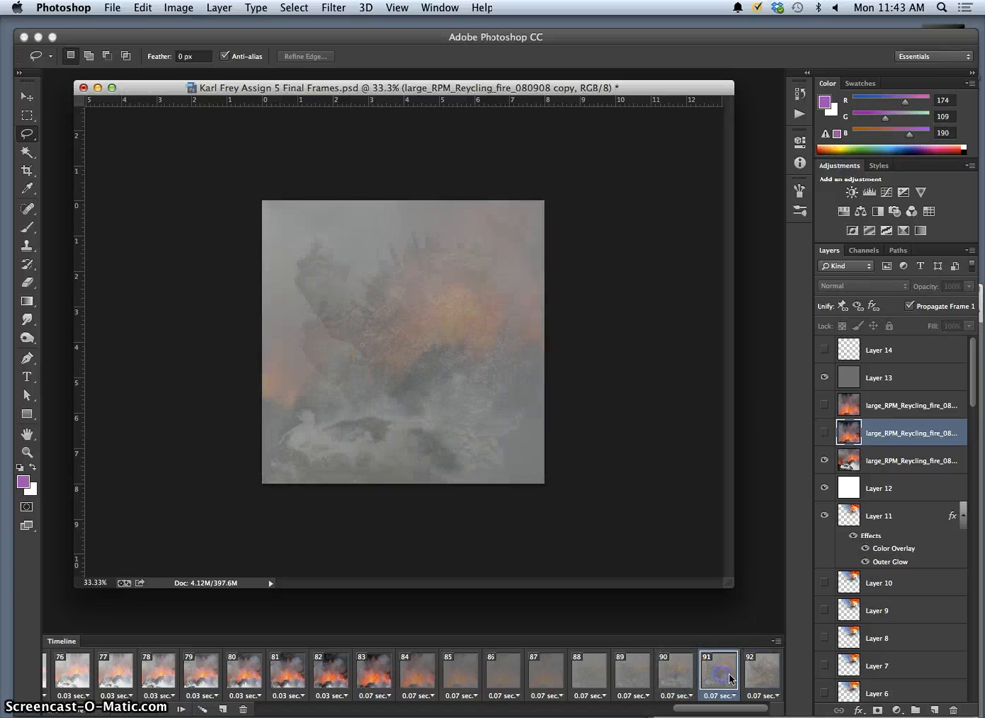
click(758, 679)
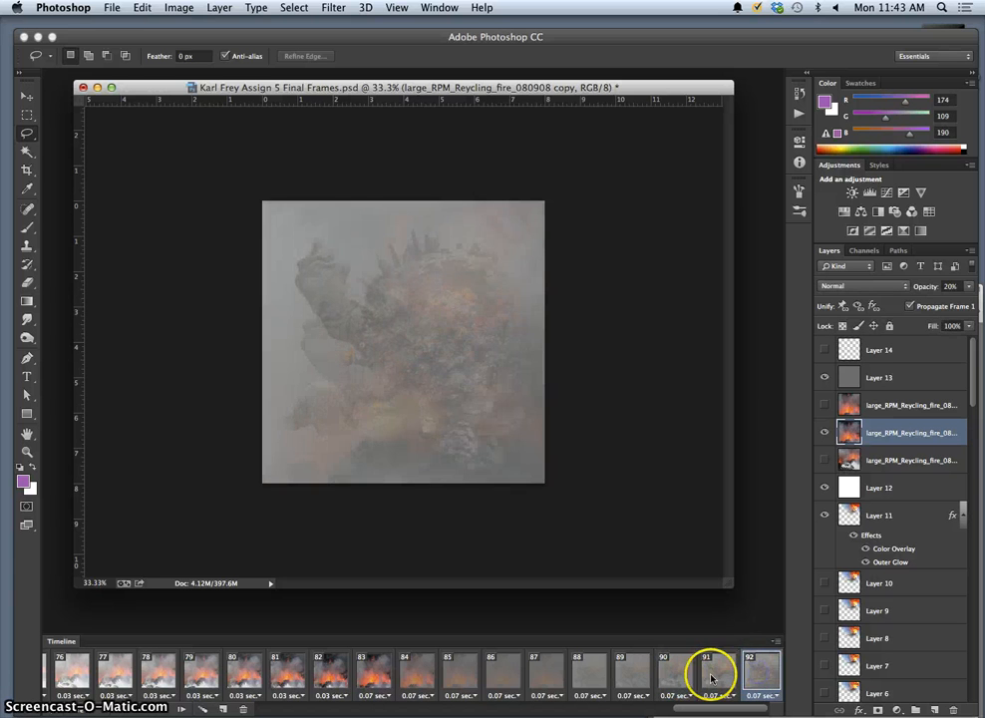
Tween 3 in-between frames between frames 91 and 92.
shift+click(711, 679)
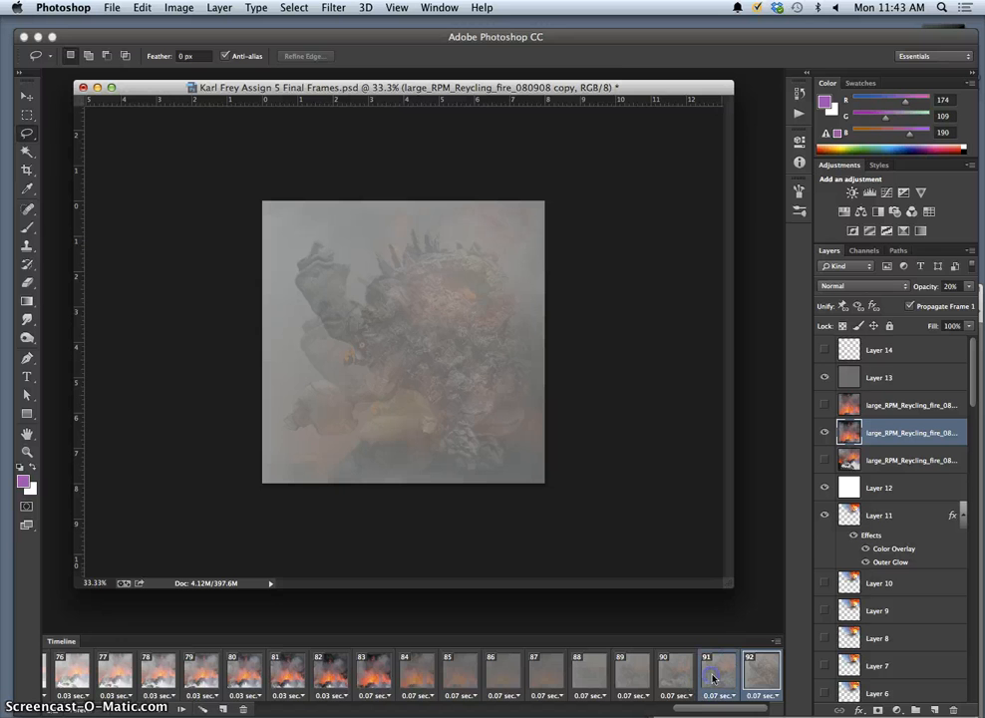
click(202, 709)
text(3)
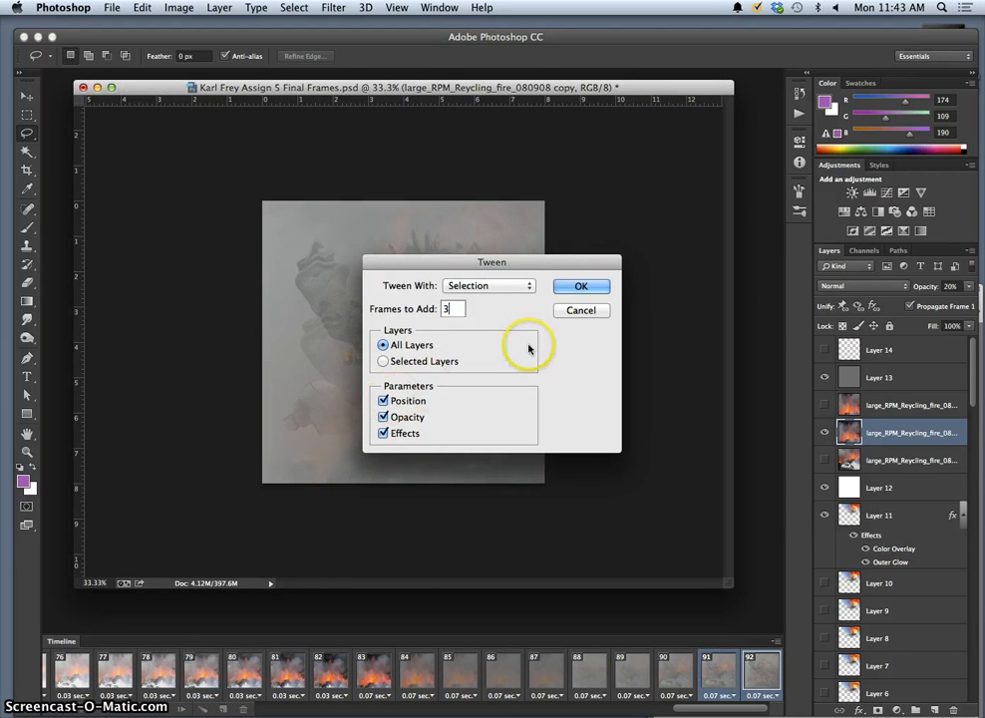
click(588, 286)
Step through the new in-between frames up to frame 95 to check the fade.
click(547, 678)
click(590, 678)
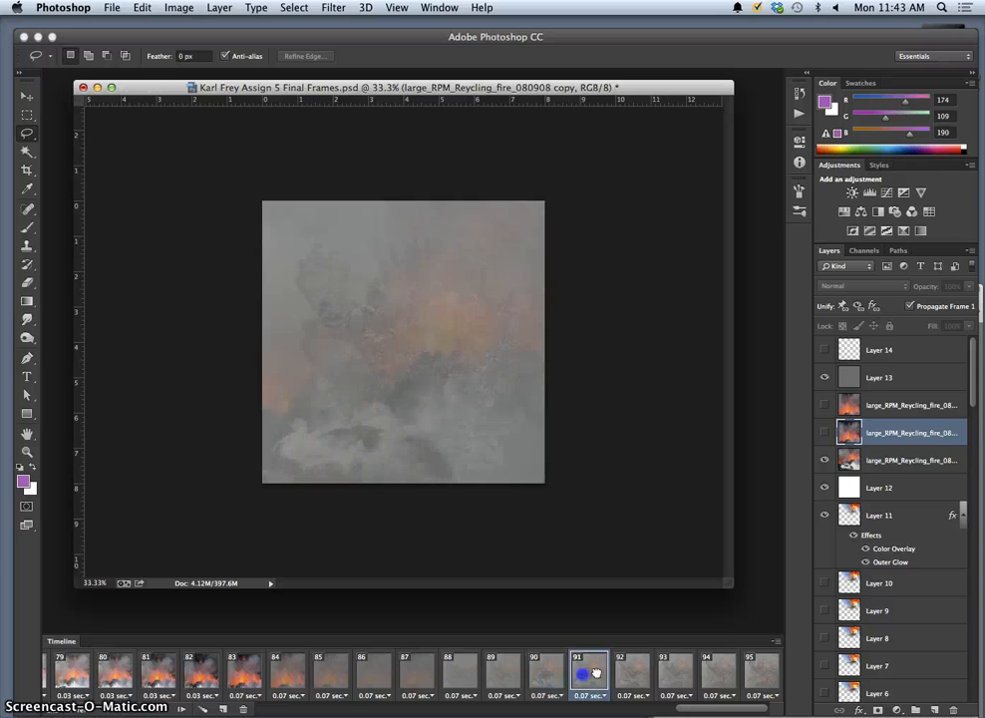
click(633, 678)
click(691, 676)
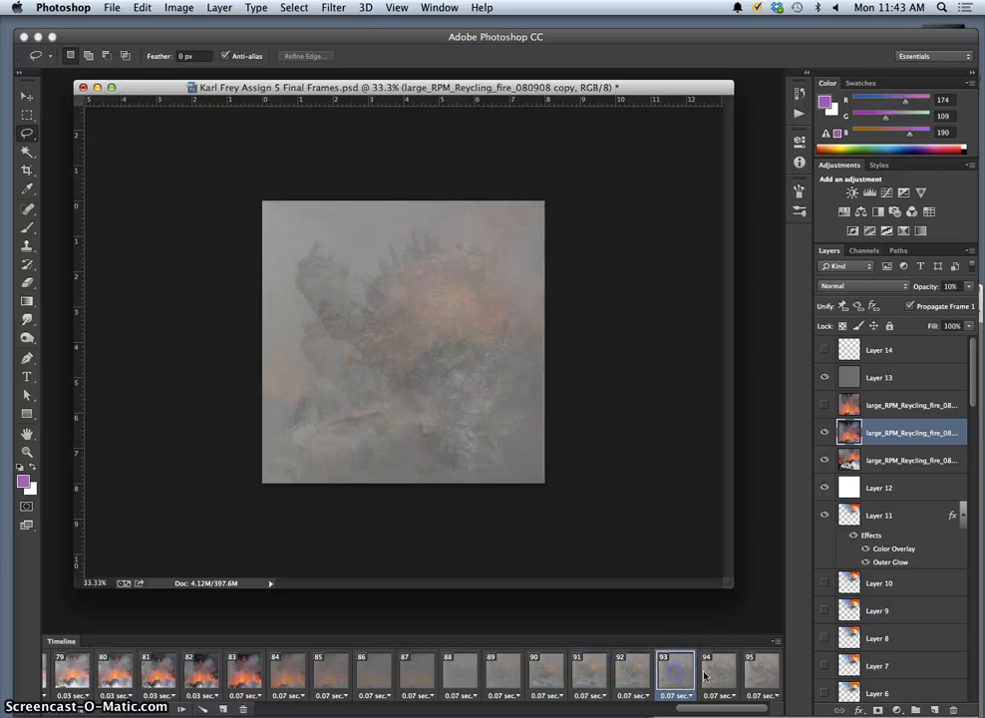
click(705, 678)
click(758, 678)
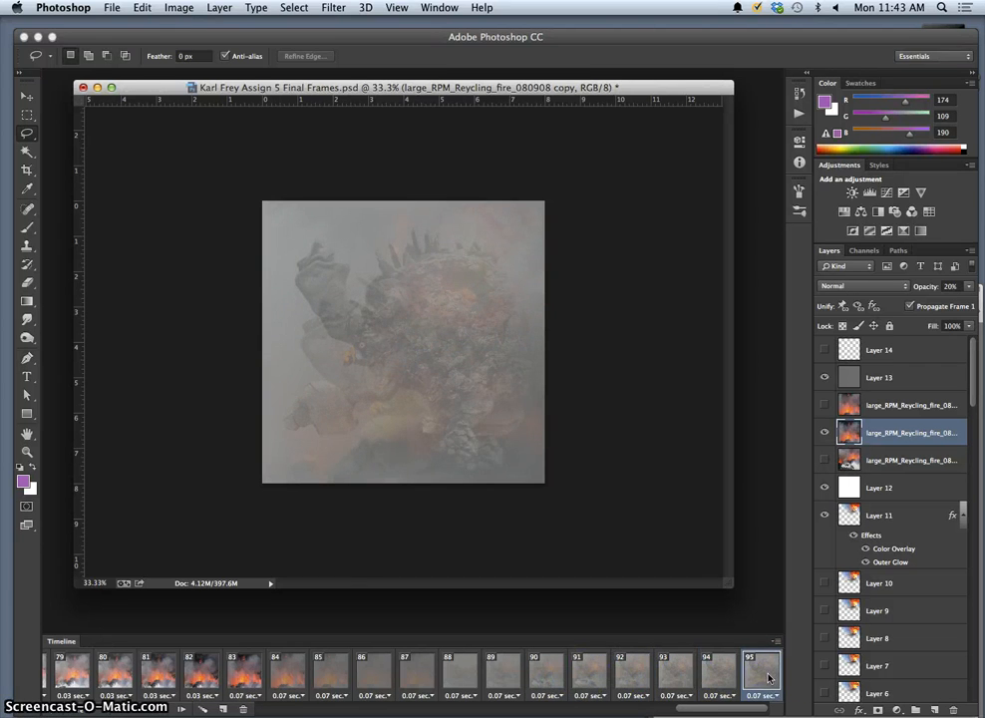
Select frame 1, enter 10 frames in the Tween dialog, and close it.
scroll(712, 688, left, 15)
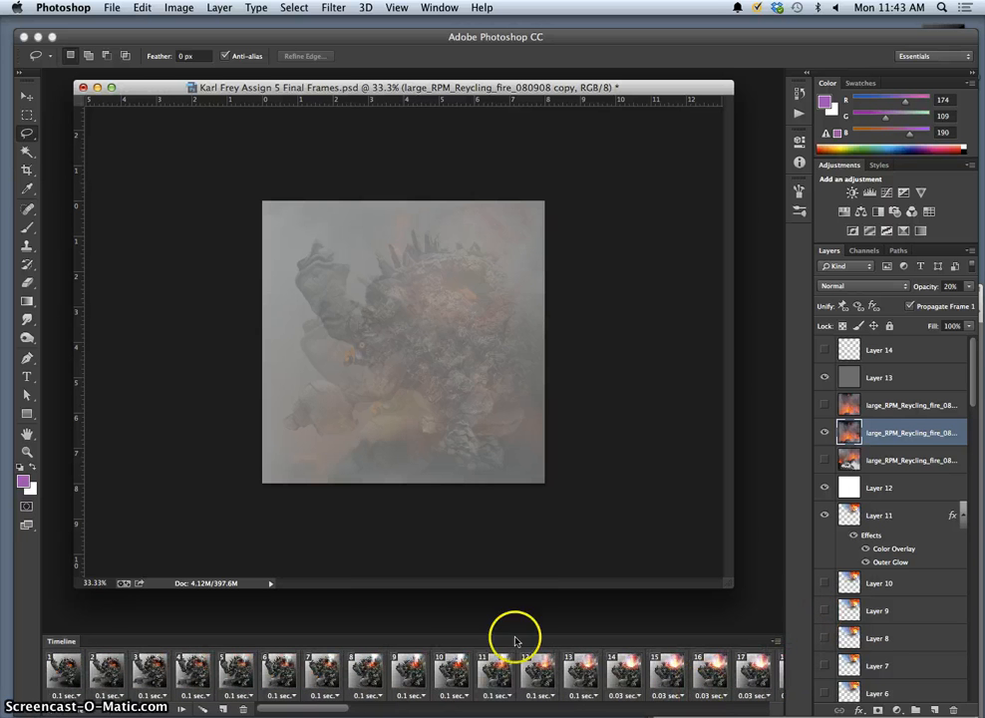
click(64, 670)
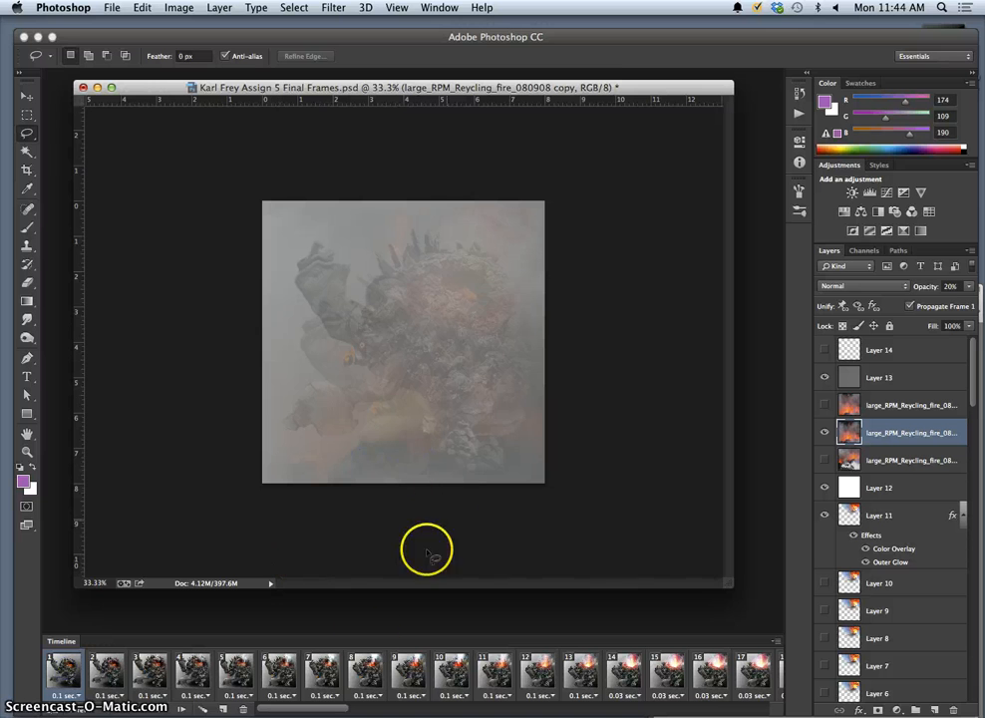
click(204, 710)
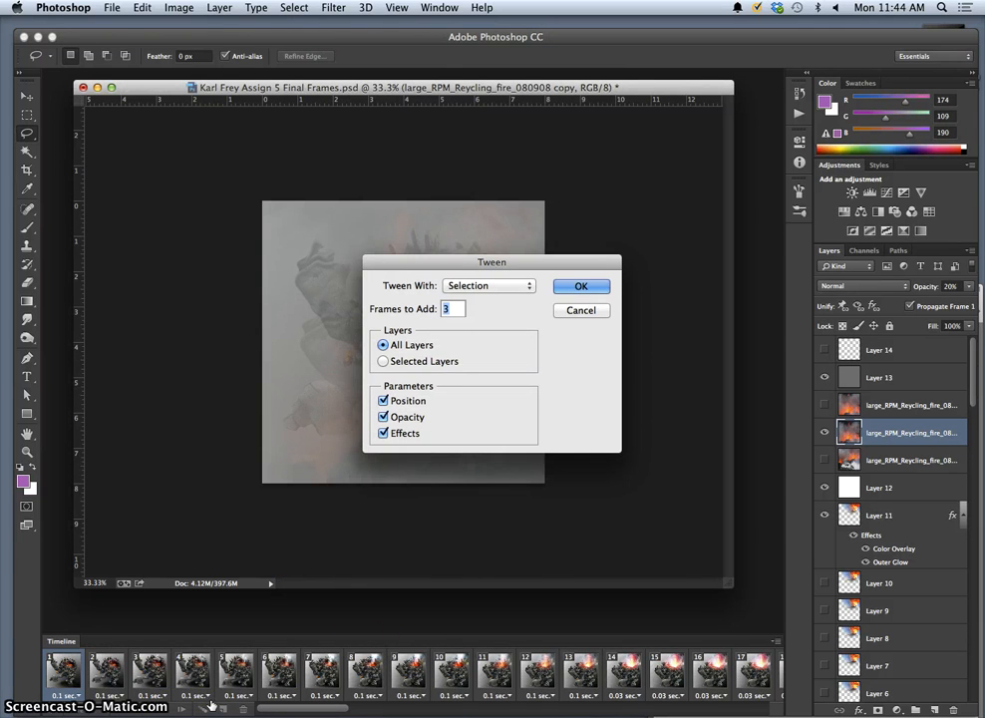
text(10)
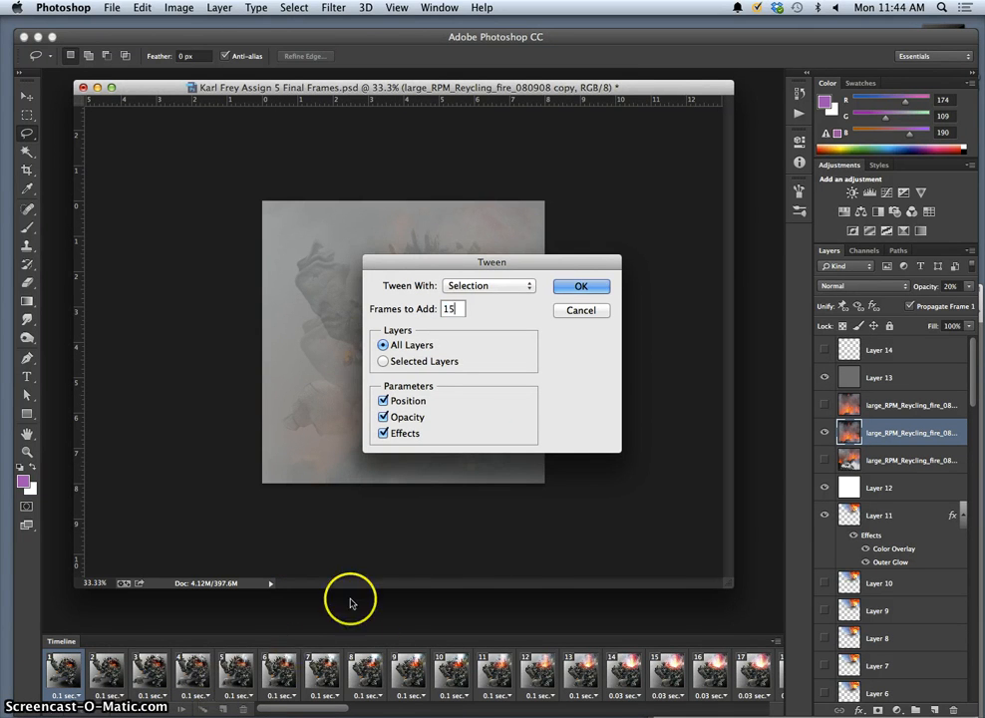
click(581, 287)
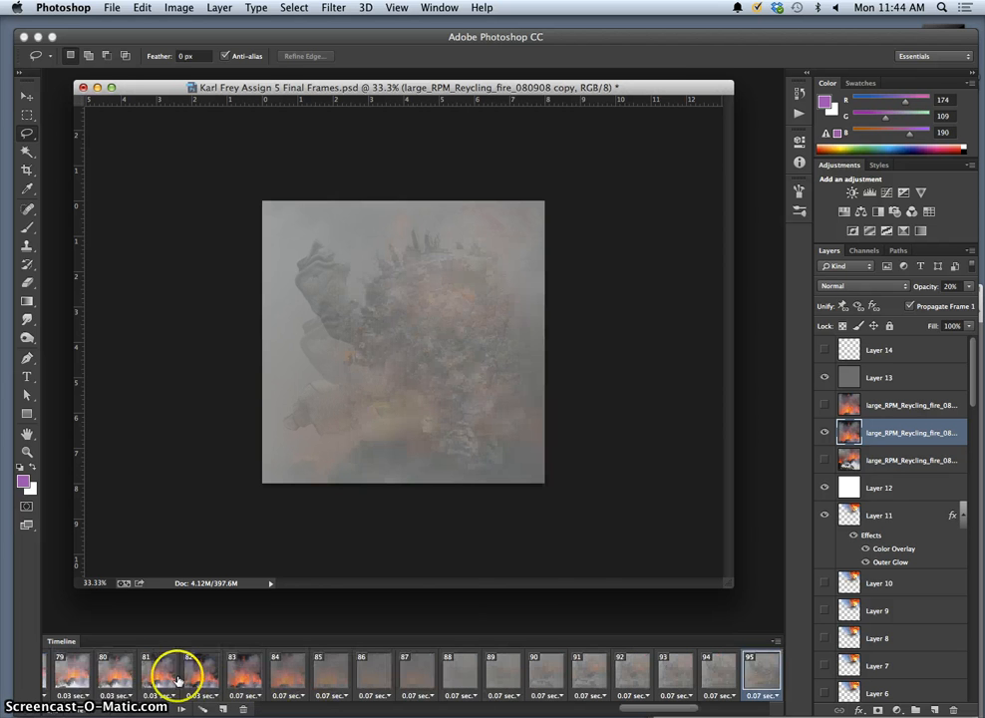
Scroll through the timeline reviewing frames 79, 74 and 72.
click(75, 673)
scroll(175, 683, left, 5)
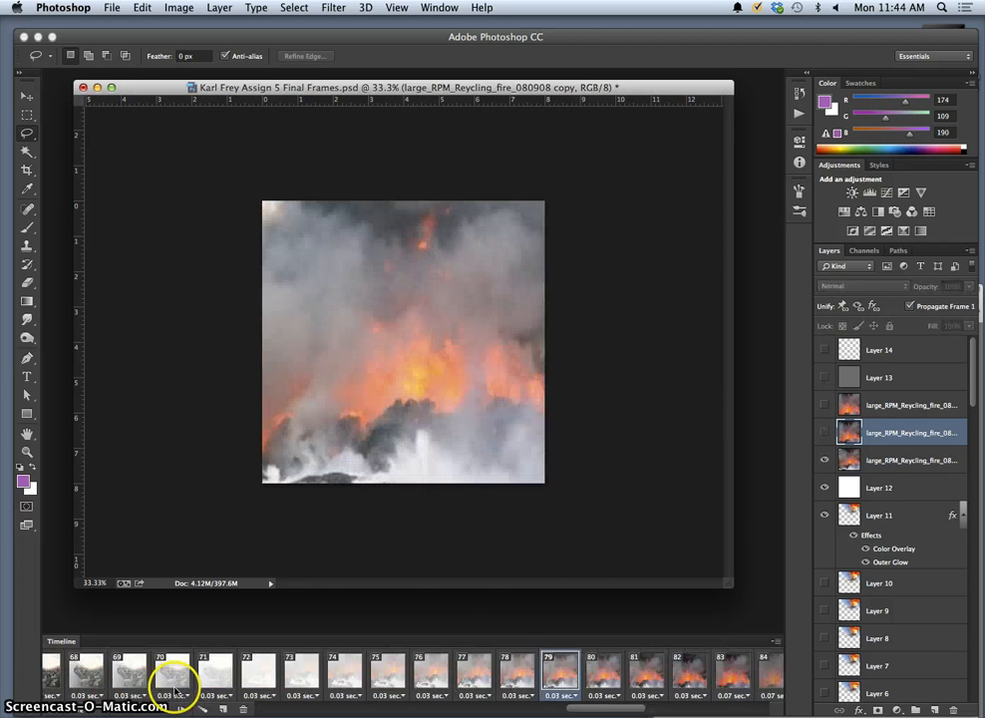
scroll(176, 686, left, 3)
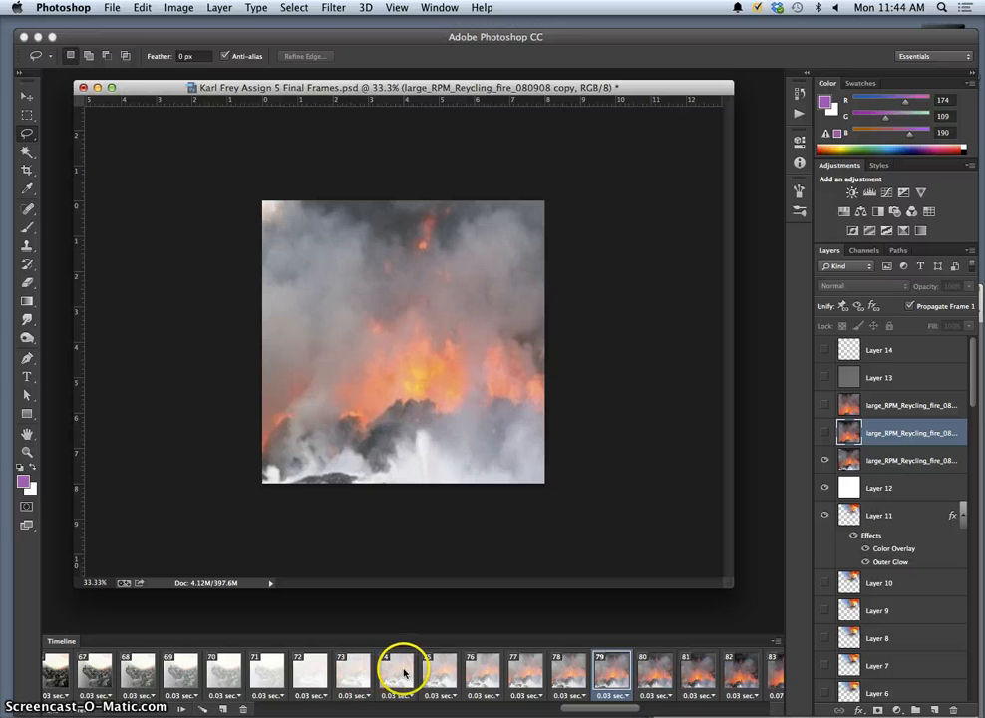
click(397, 673)
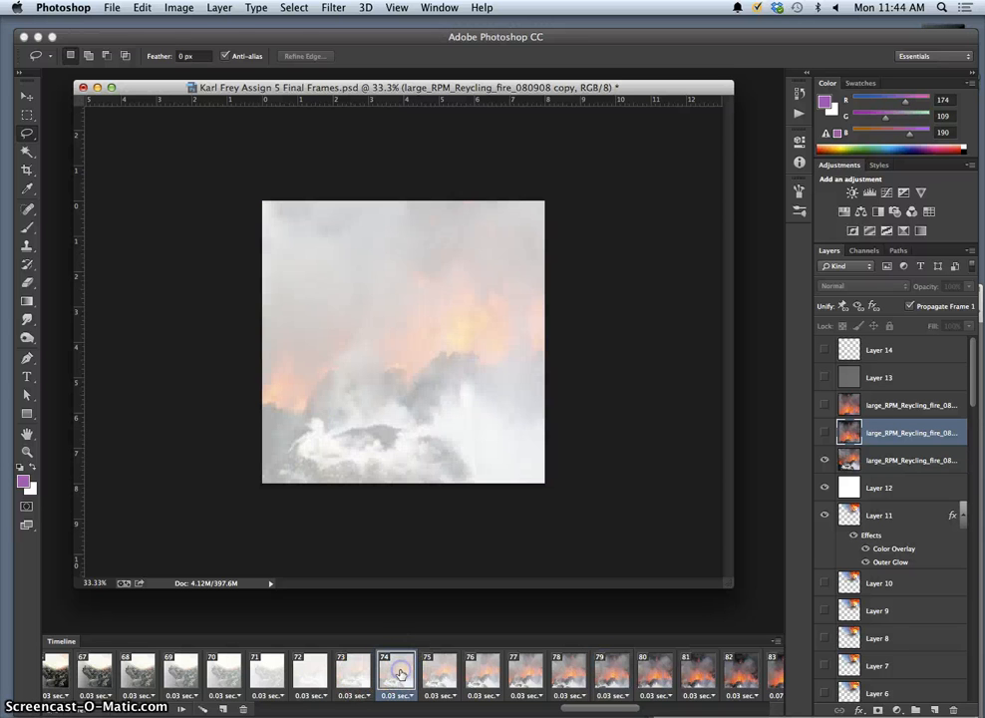
click(310, 675)
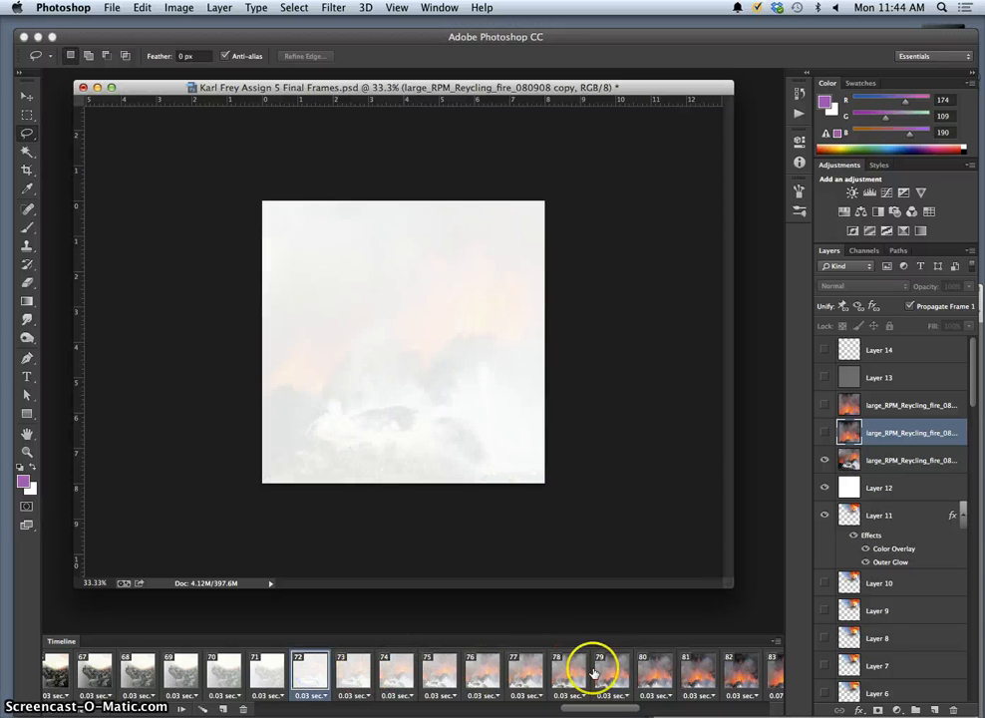
scroll(703, 678, right, 5)
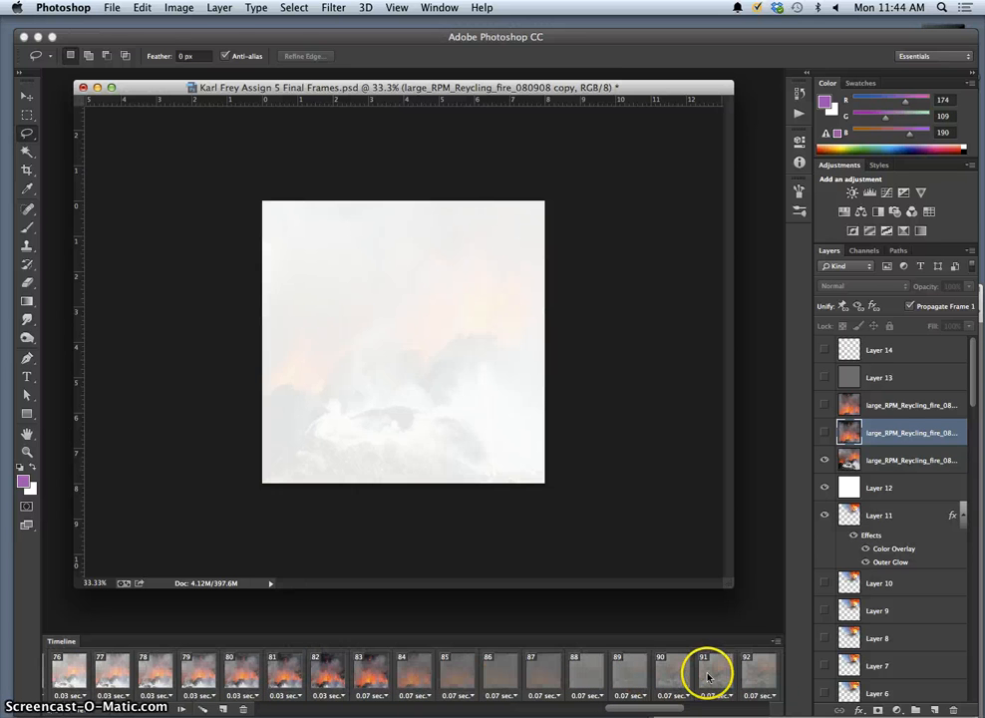
Give frames 76–82 a custom 0.05 second delay and play to preview timing.
shift+click(338, 683)
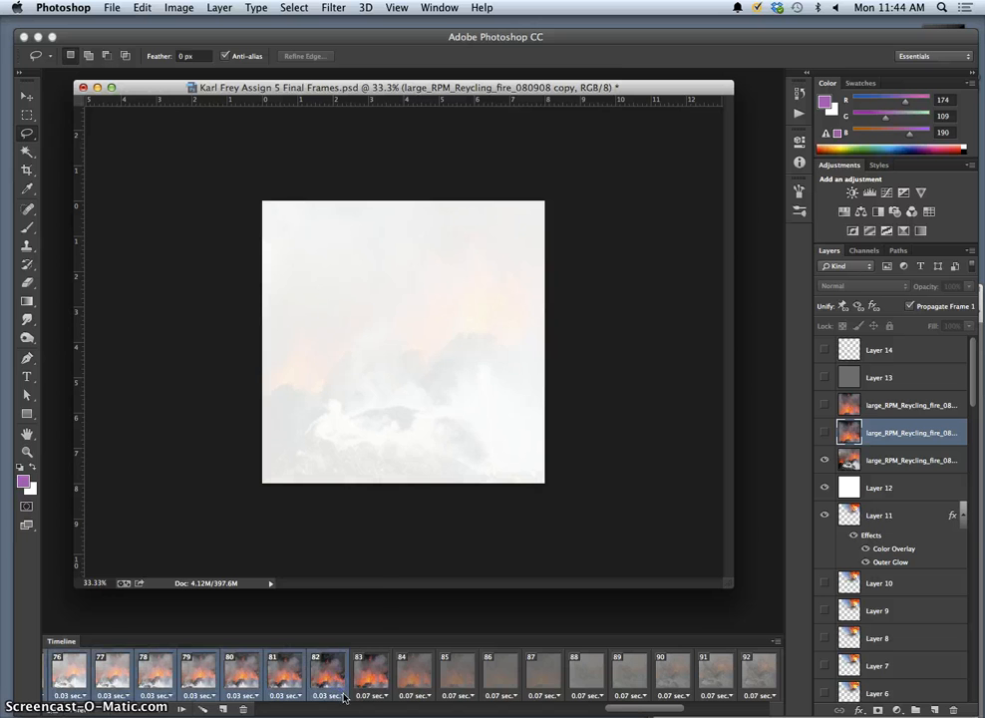
click(344, 695)
click(339, 677)
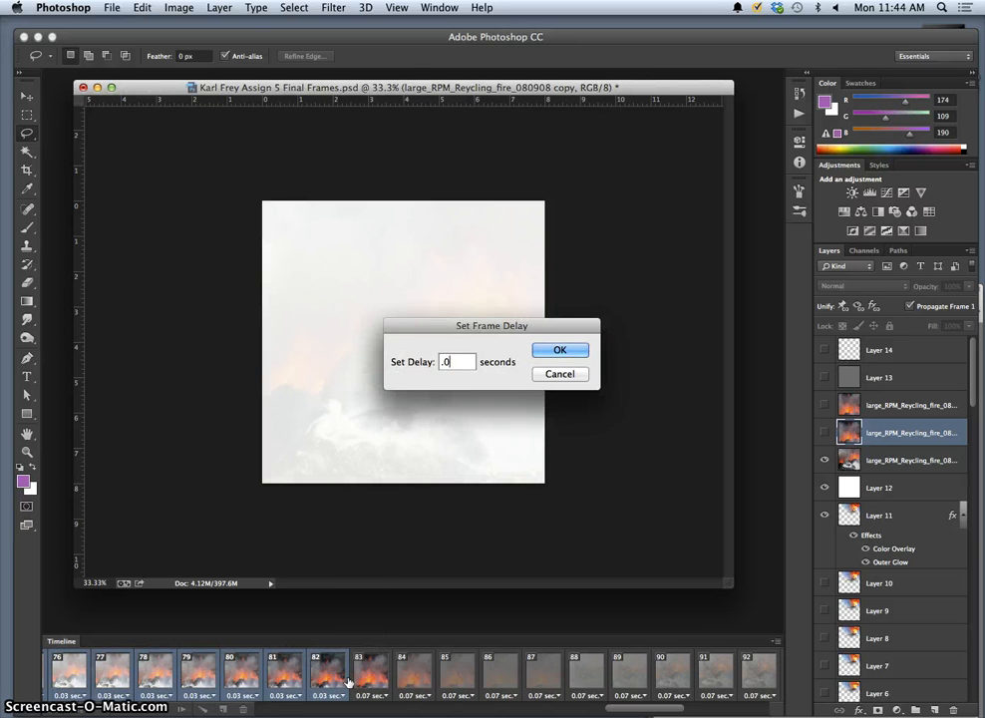
click(551, 351)
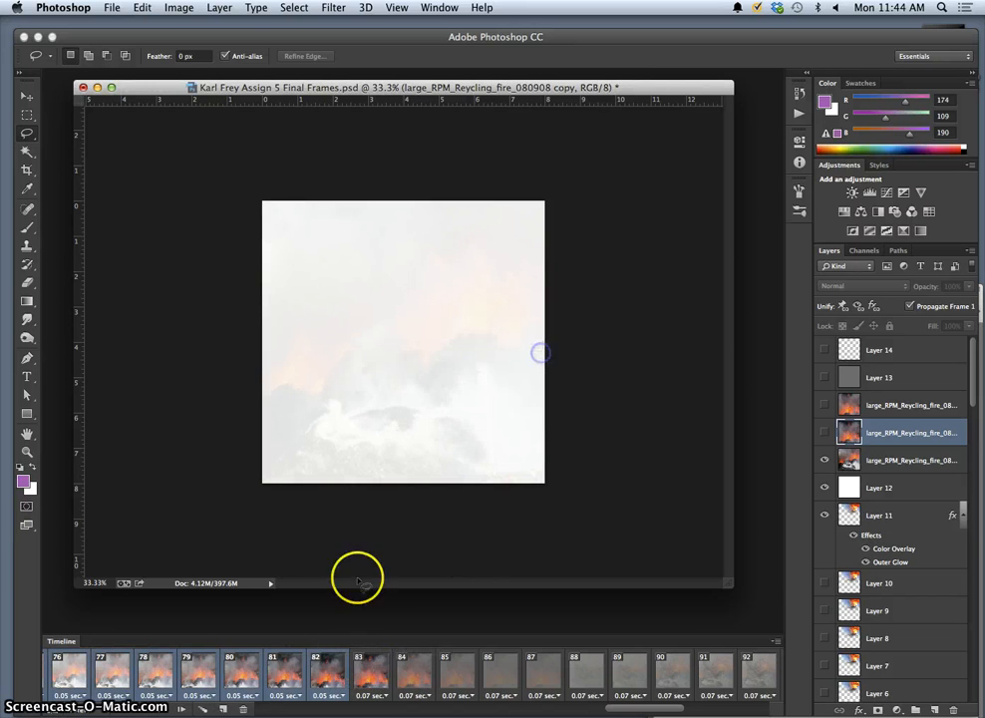
click(160, 708)
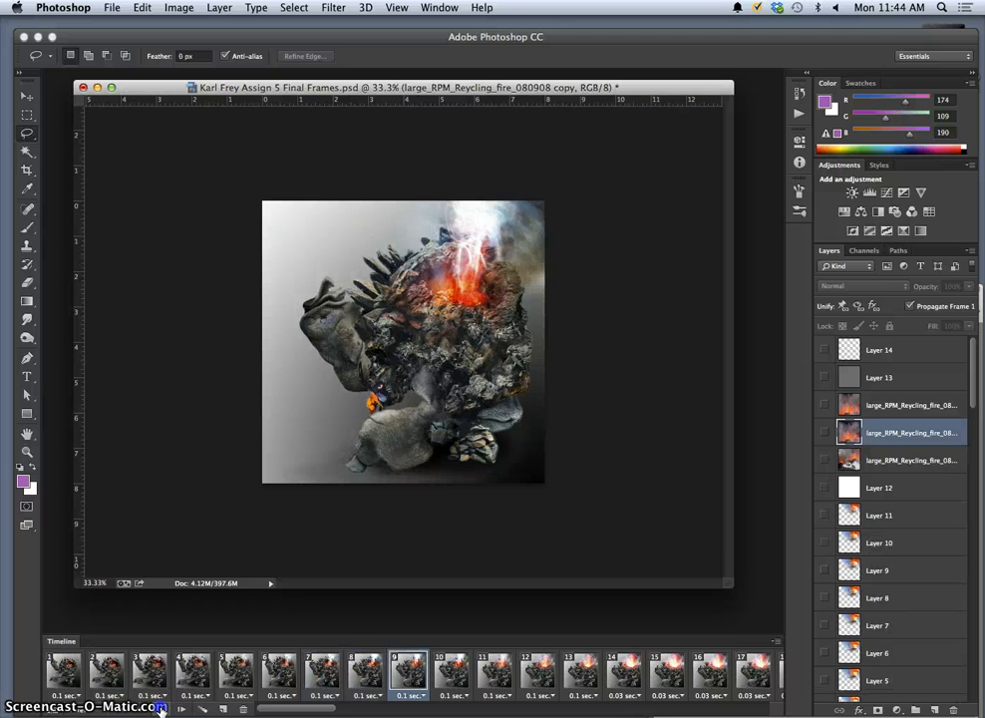
drag(257, 710, 620, 698)
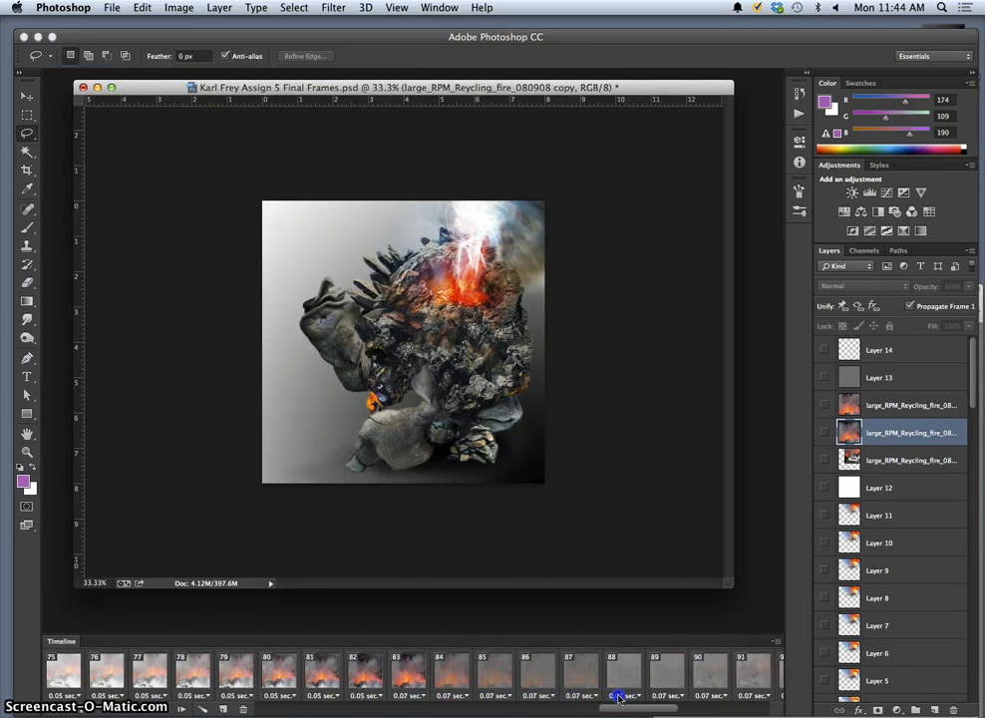
Adjust Layer 13's smoke opacity on frames 86, 87 (62%) and 88 (76%).
click(538, 673)
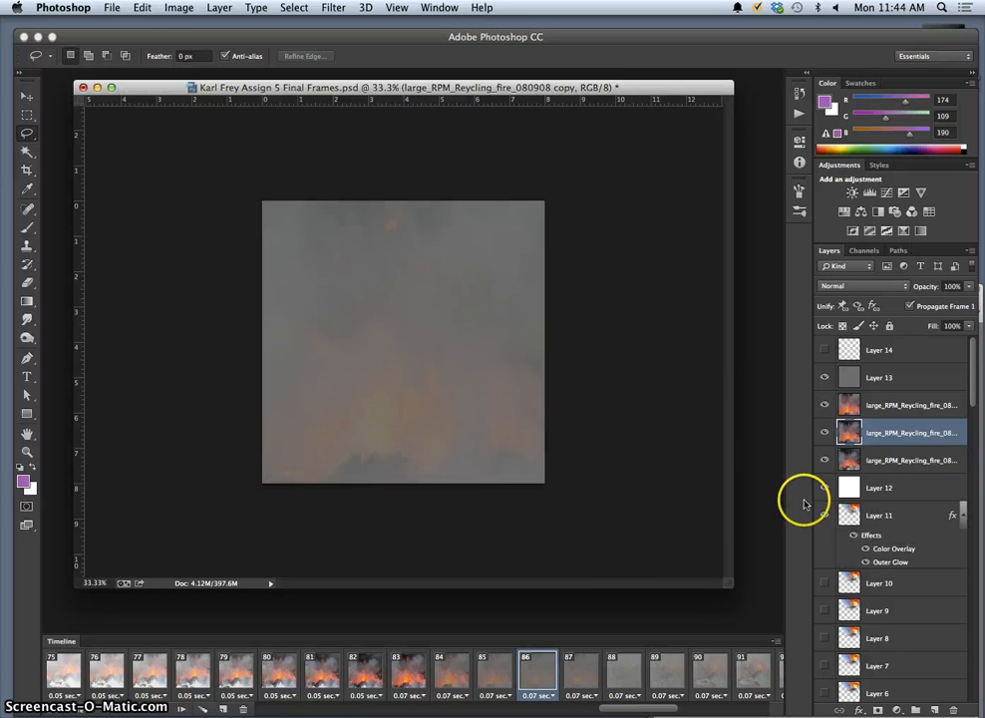
click(882, 379)
drag(967, 290, 945, 304)
click(588, 686)
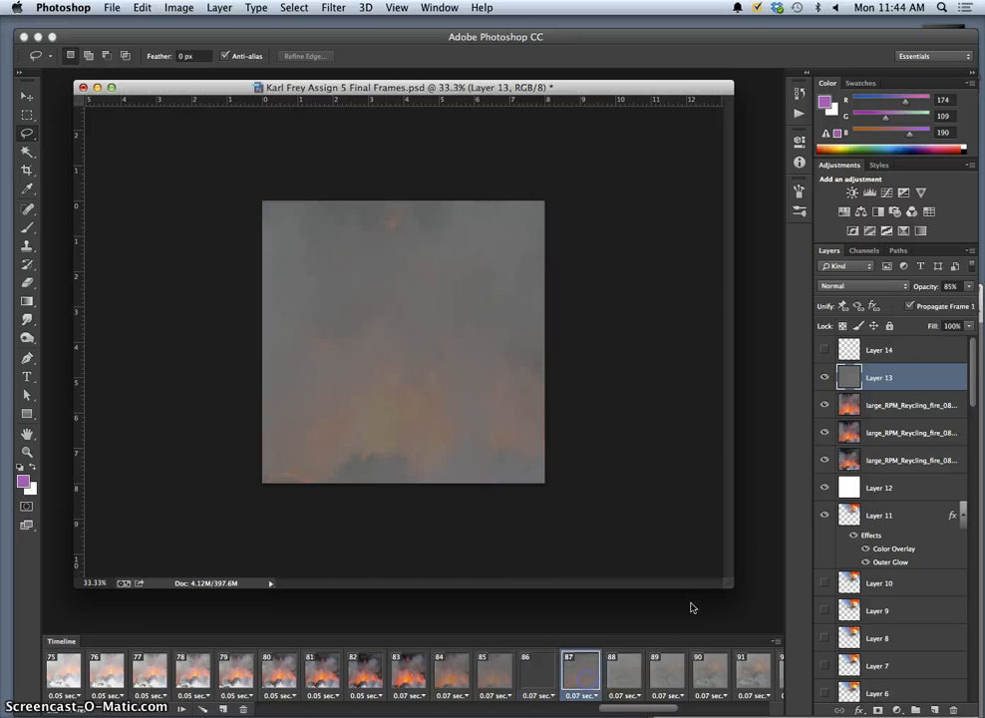
mouse_move(946, 302)
mouse_down()
mouse_move(930, 303)
mouse_move(968, 287)
mouse_move(939, 303)
mouse_up()
click(618, 676)
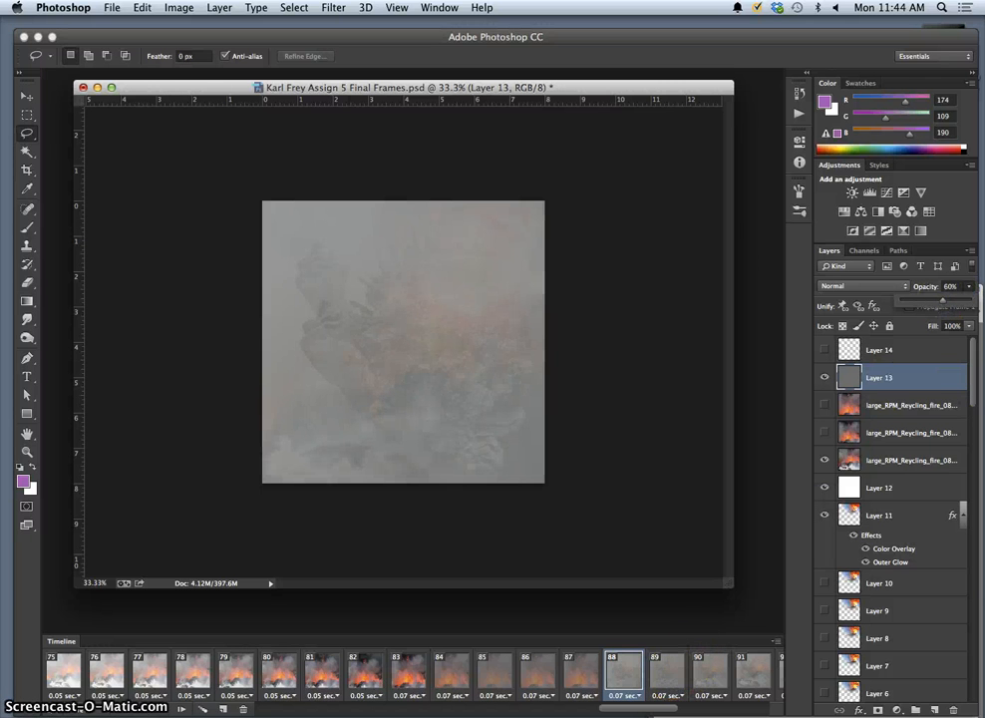
drag(954, 304, 956, 303)
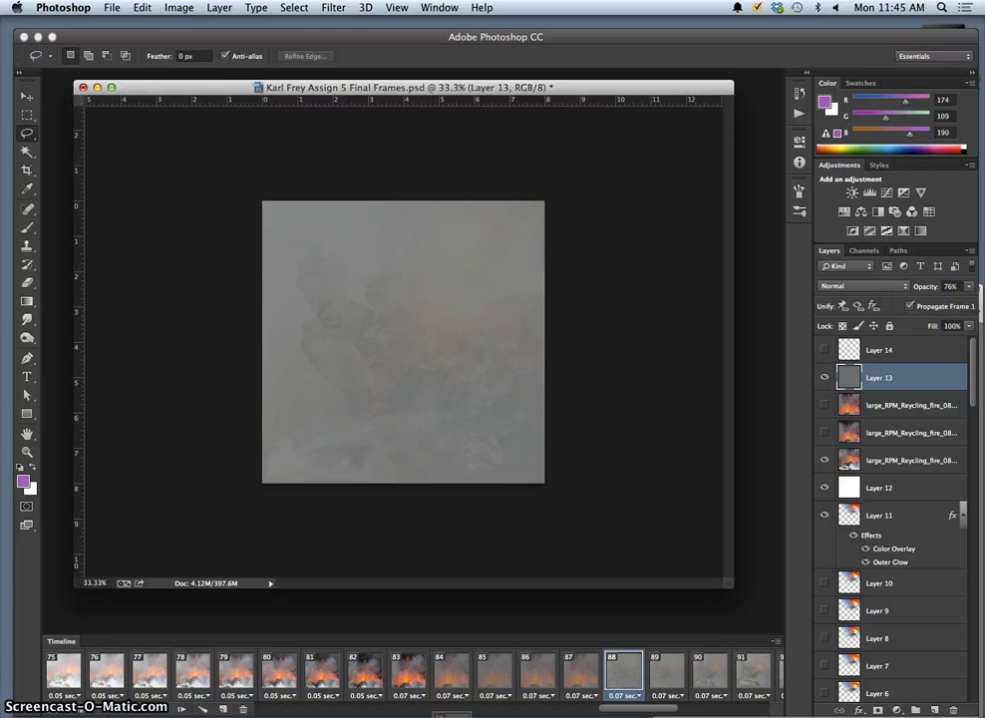
Delete frame 88 and compare the neighbouring frames 87 and 89.
drag(312, 711, 246, 711)
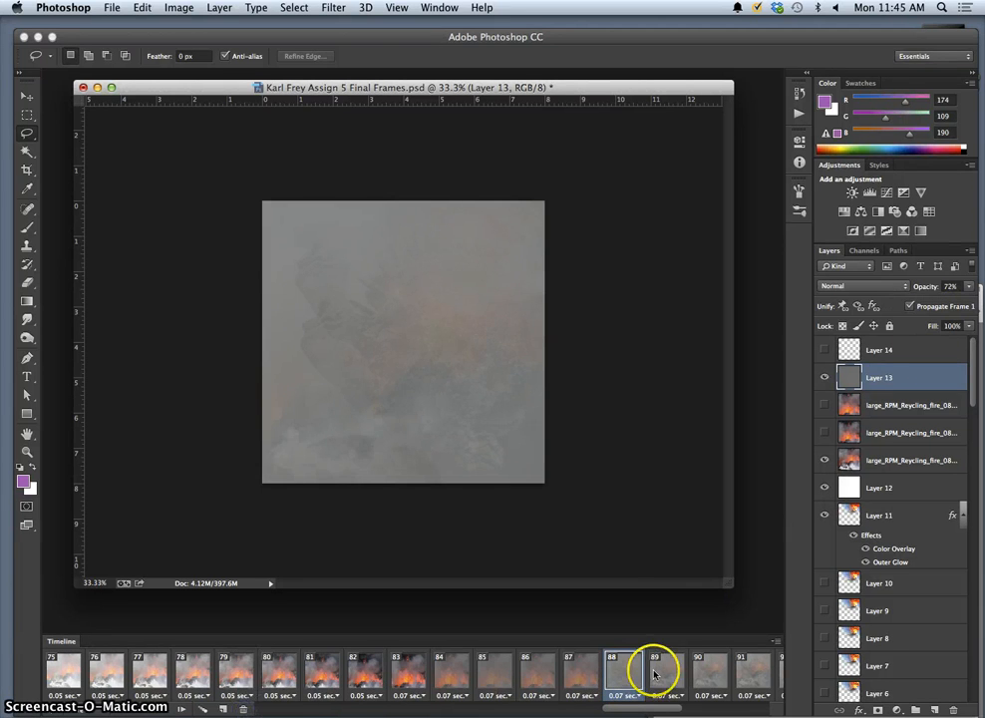
click(582, 680)
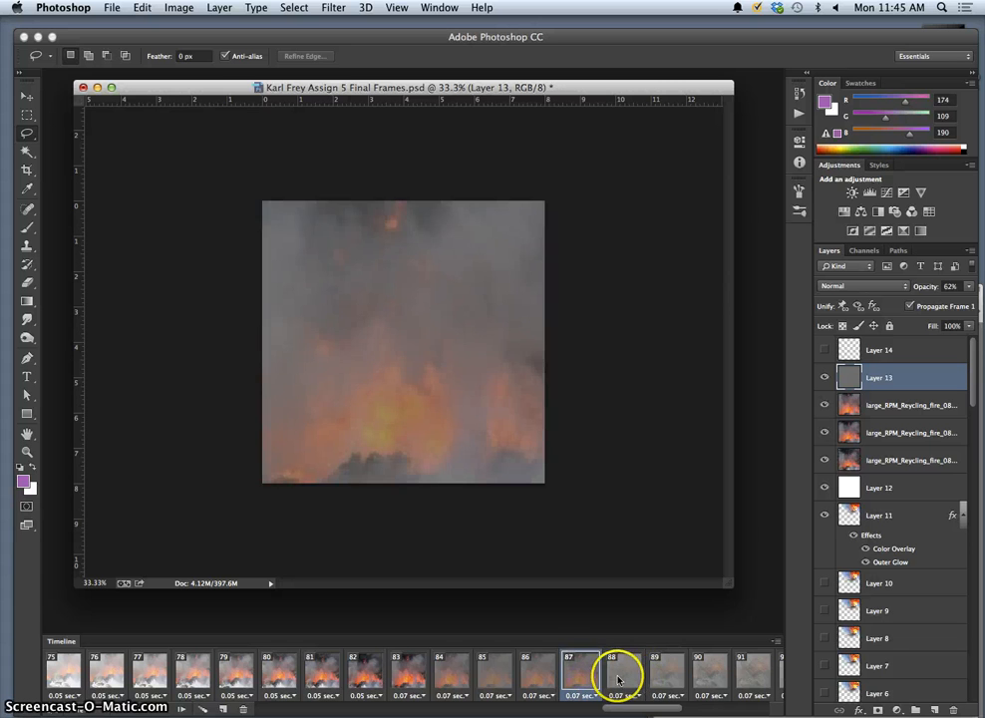
click(661, 678)
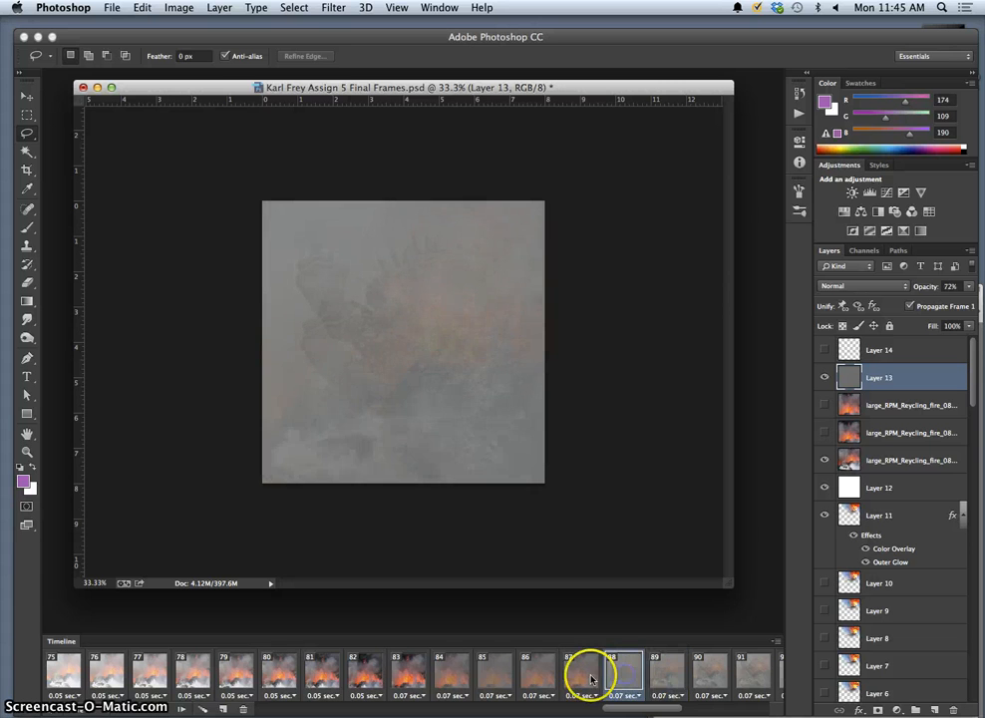
click(576, 683)
Select frames 87 and 88 and generate tweened in-between frames.
click(614, 682)
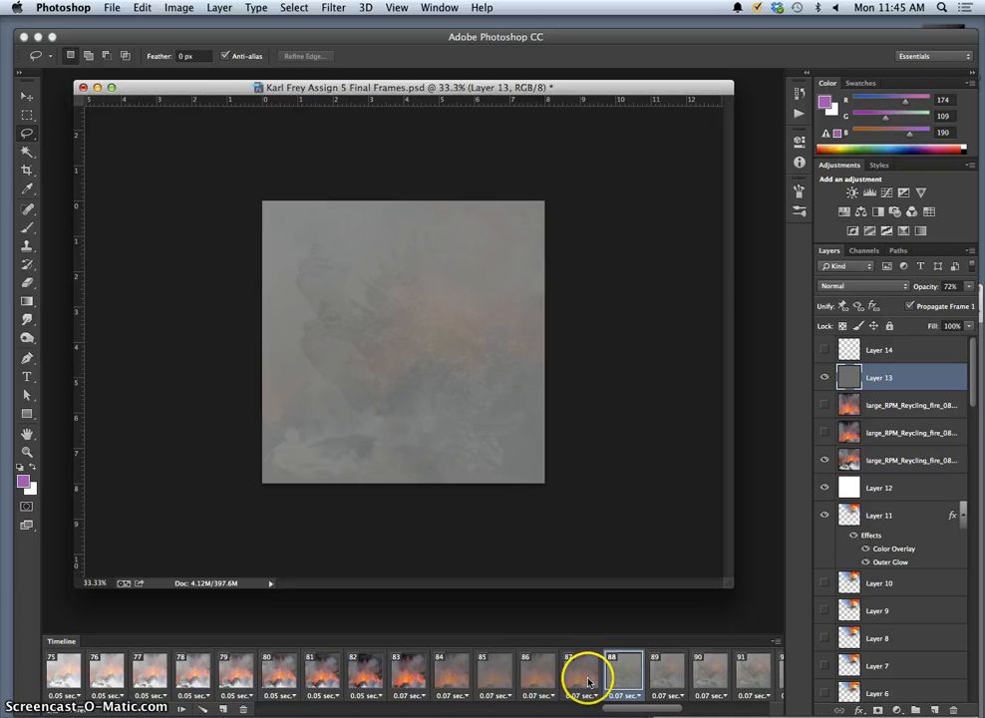
shift+click(589, 683)
click(202, 709)
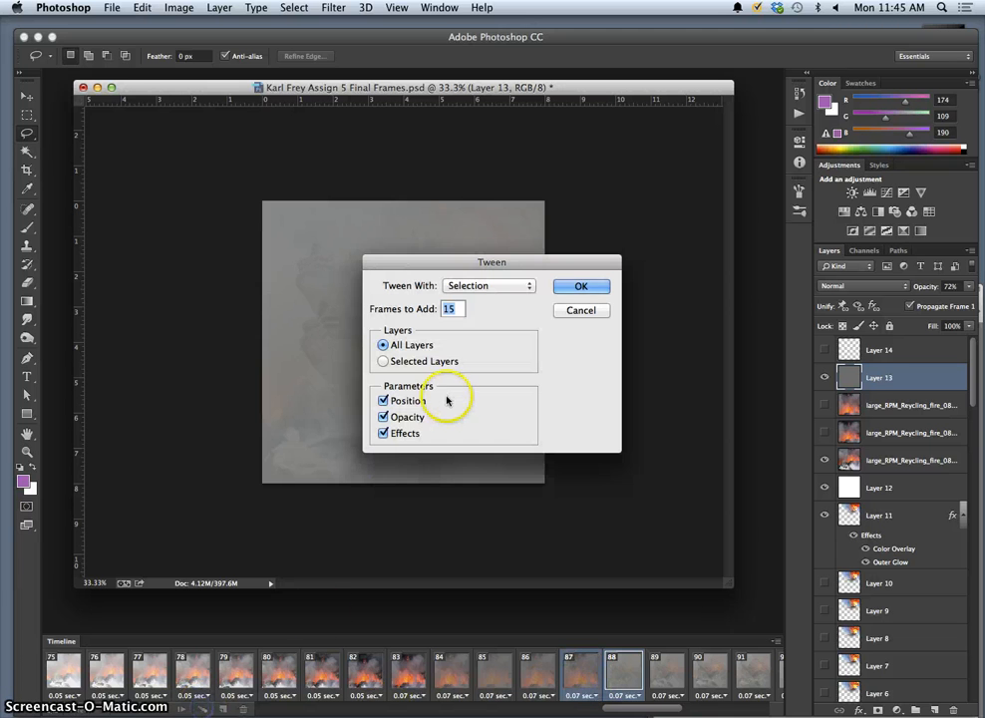
click(590, 287)
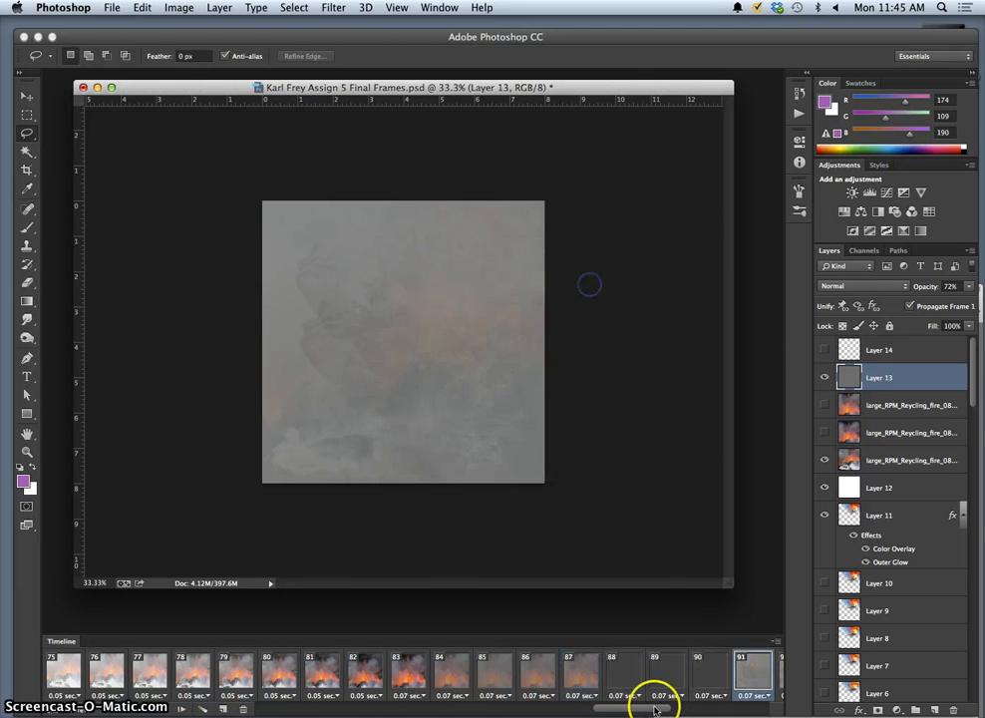
Check the smoke fade across frames 87–91, then play from frame 78.
click(589, 681)
click(618, 679)
click(663, 680)
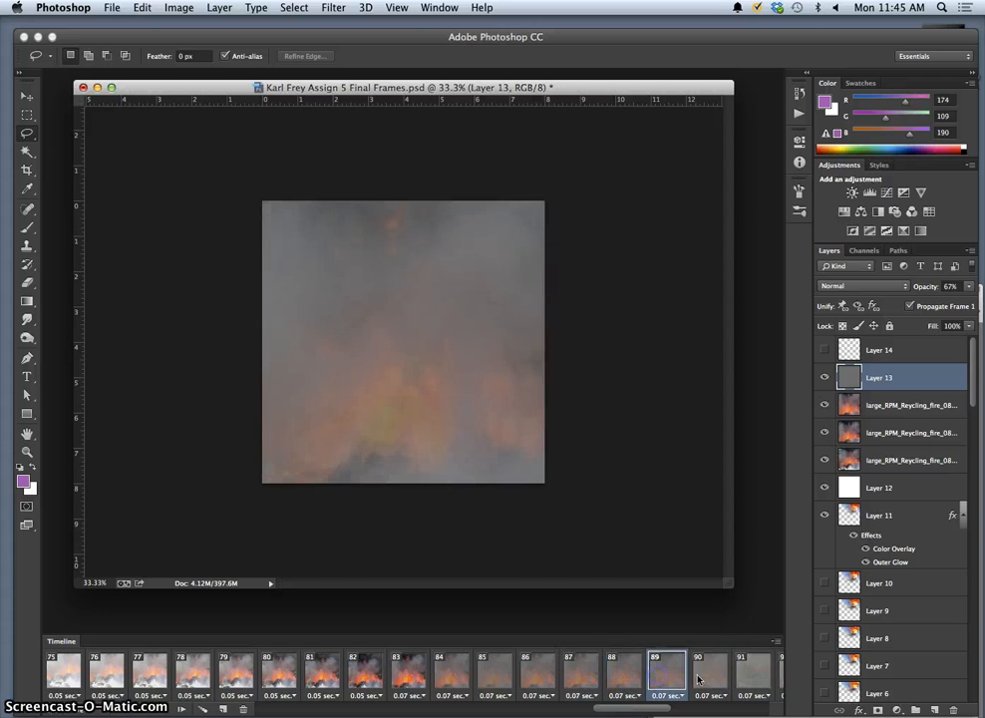
click(708, 679)
click(750, 678)
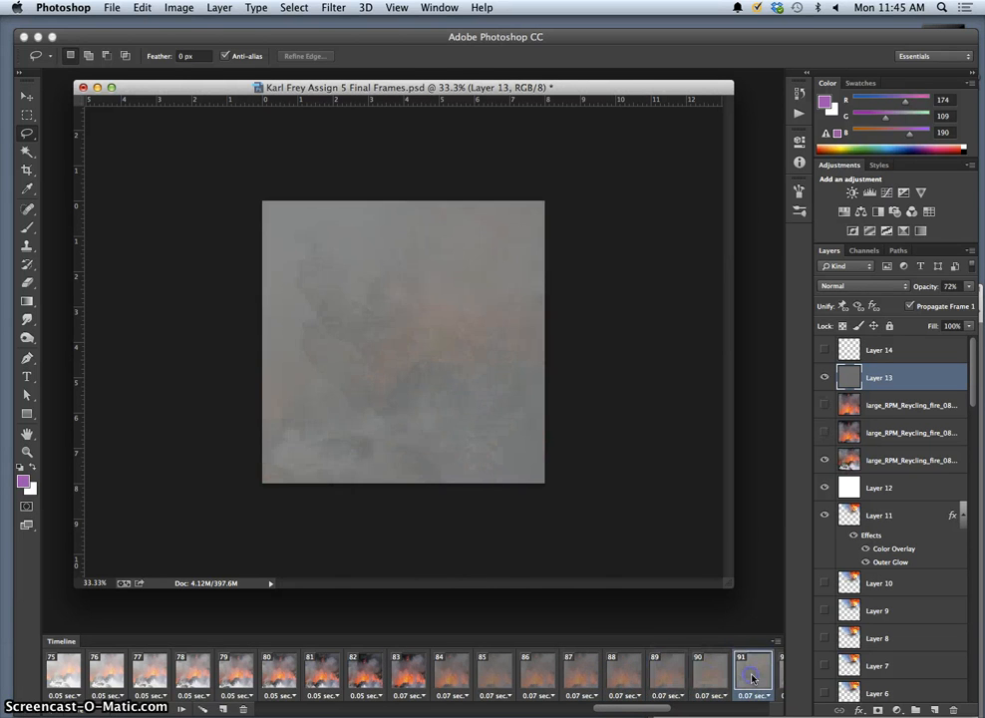
click(188, 674)
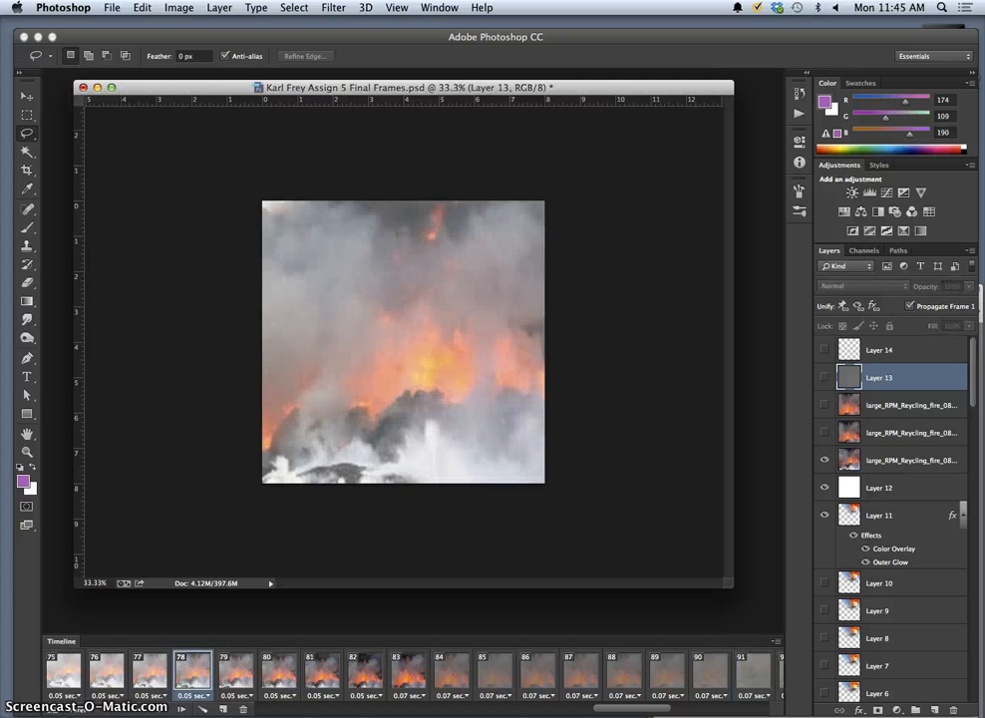
click(158, 709)
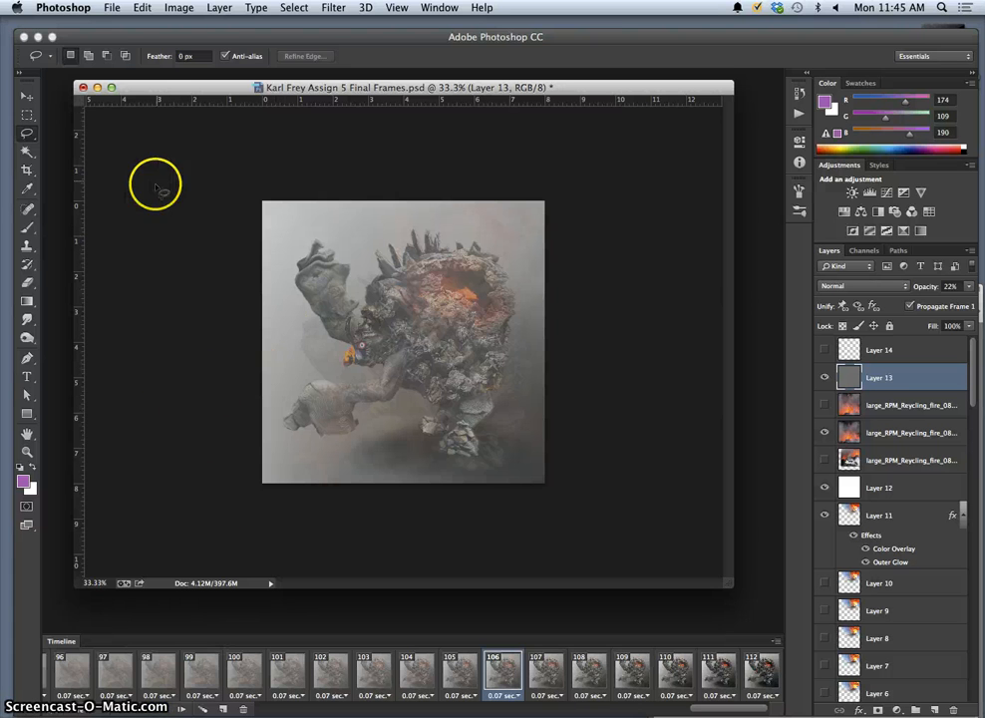
Save the final-frames PSD document with File > Save.
click(115, 8)
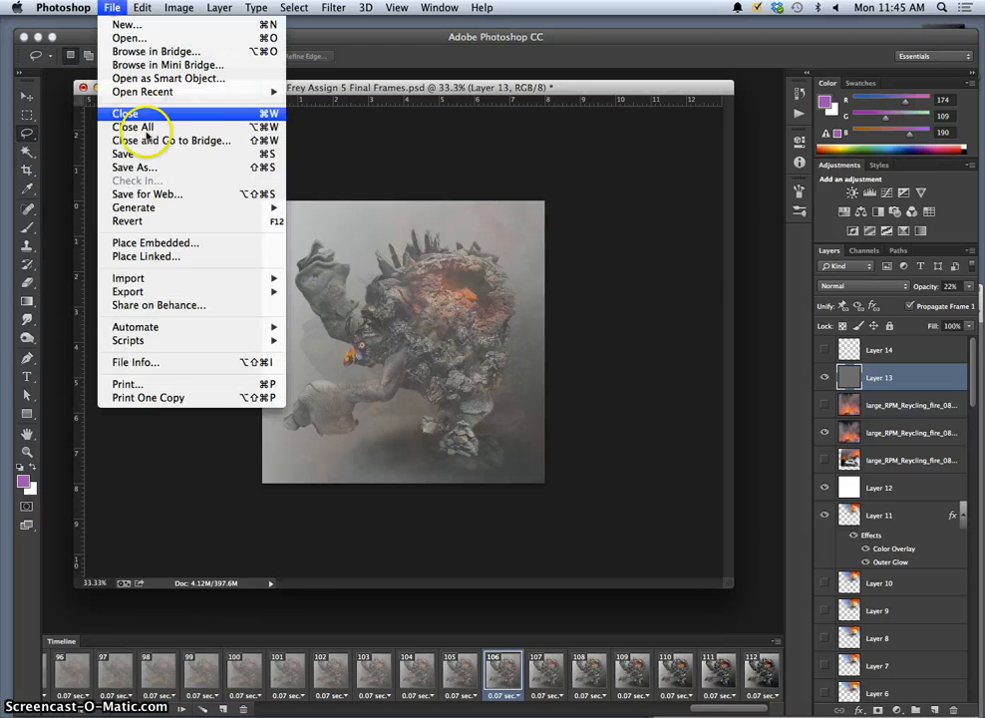
click(142, 151)
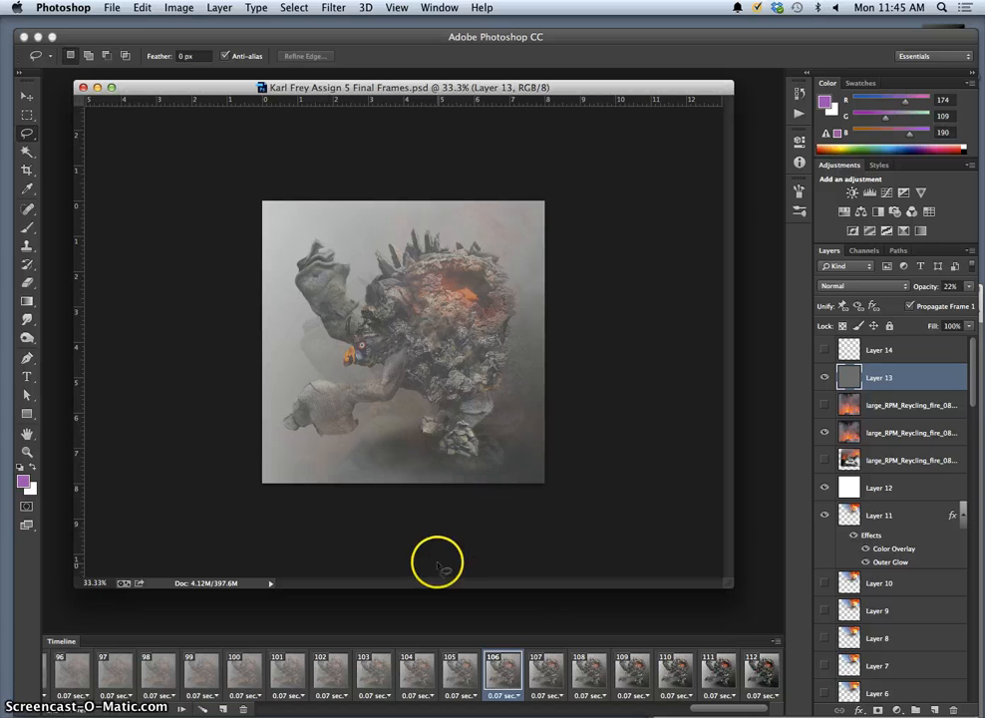
Flatten every animation frame into its own Frame layer.
click(779, 643)
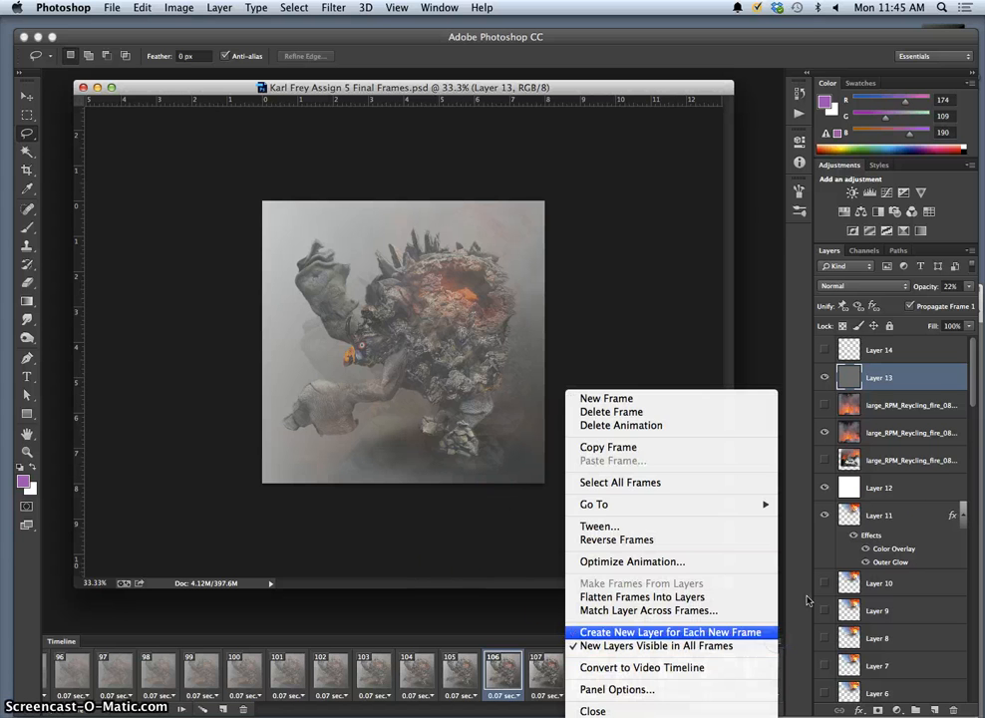
click(927, 350)
click(777, 644)
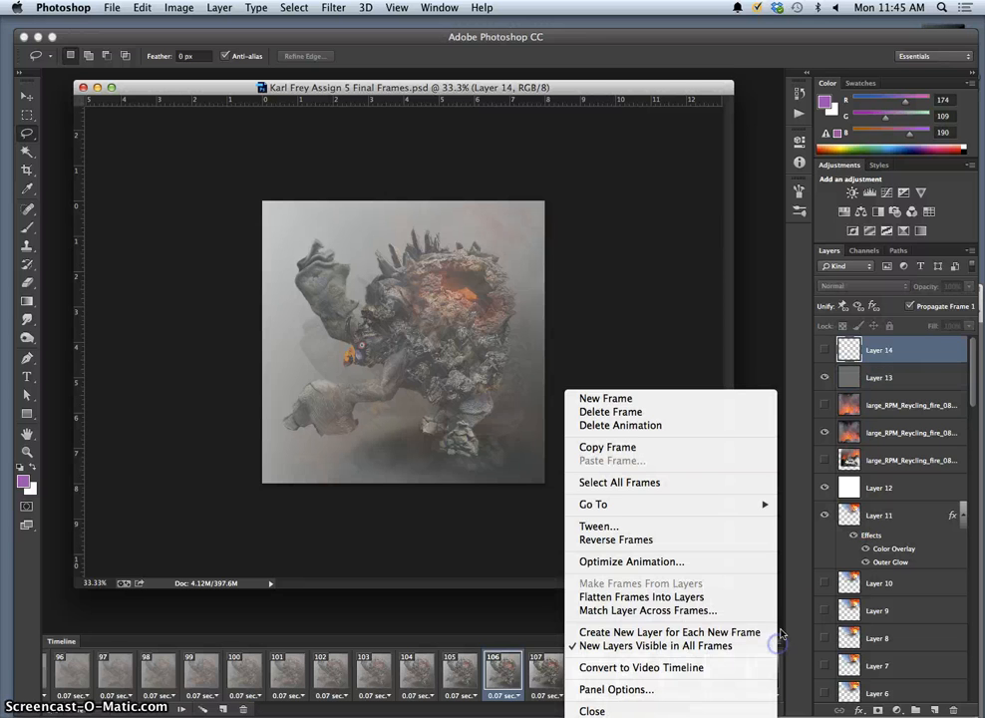
click(683, 599)
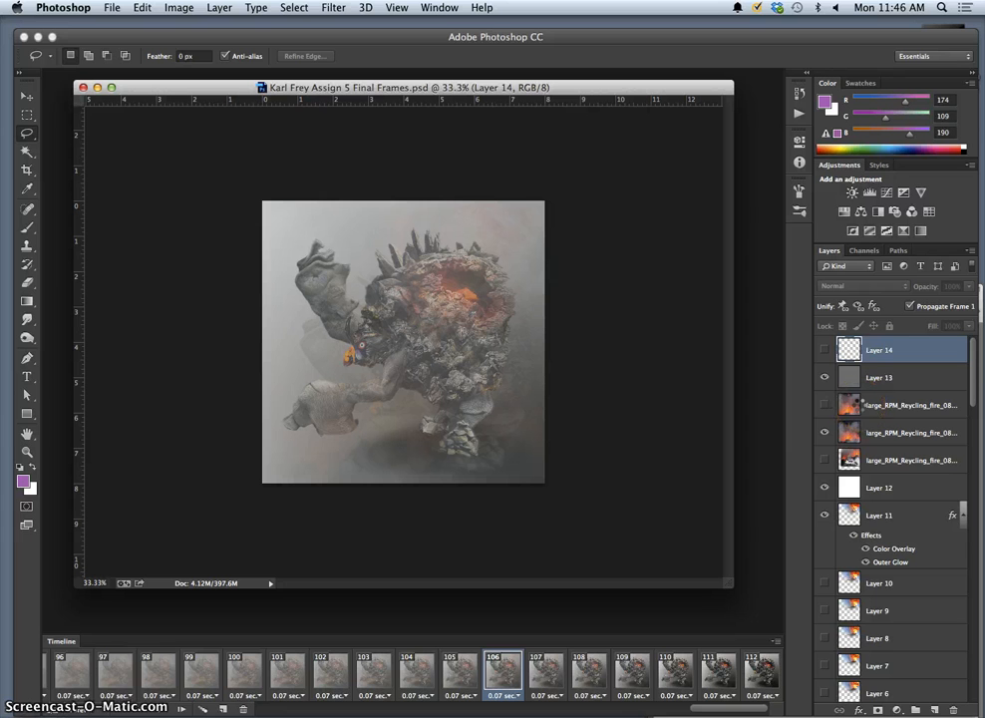
Delete the old working layers from Layer 14 down to Background.
scroll(908, 419, down, 3)
scroll(912, 441, up, 3)
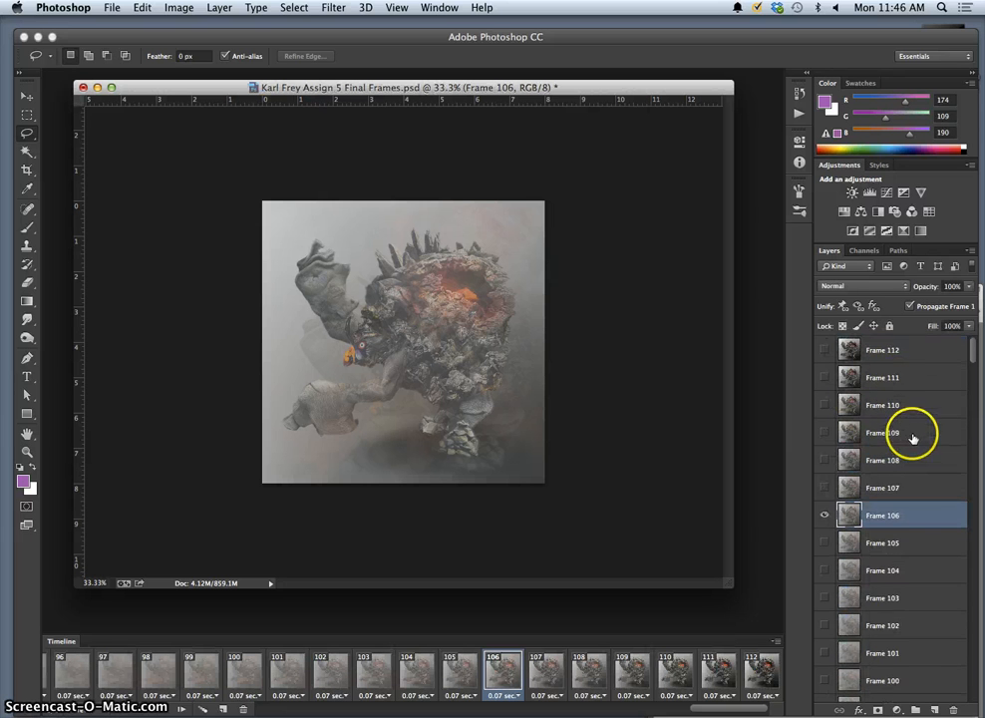
scroll(915, 434, down, 20)
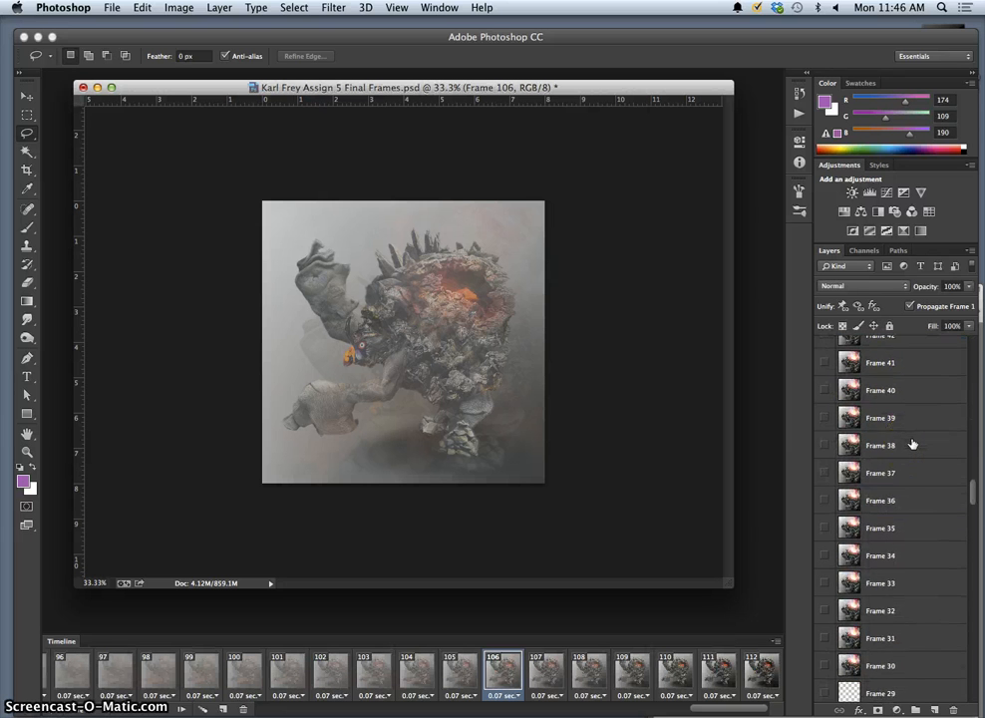
scroll(912, 444, down, 4)
click(927, 517)
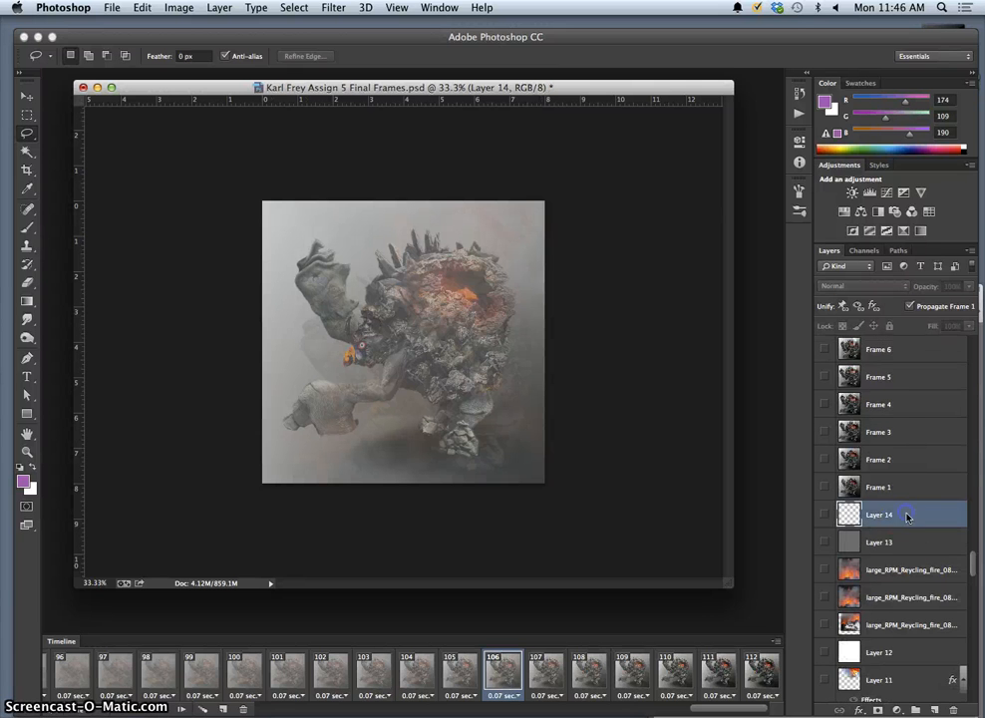
scroll(915, 548, down, 15)
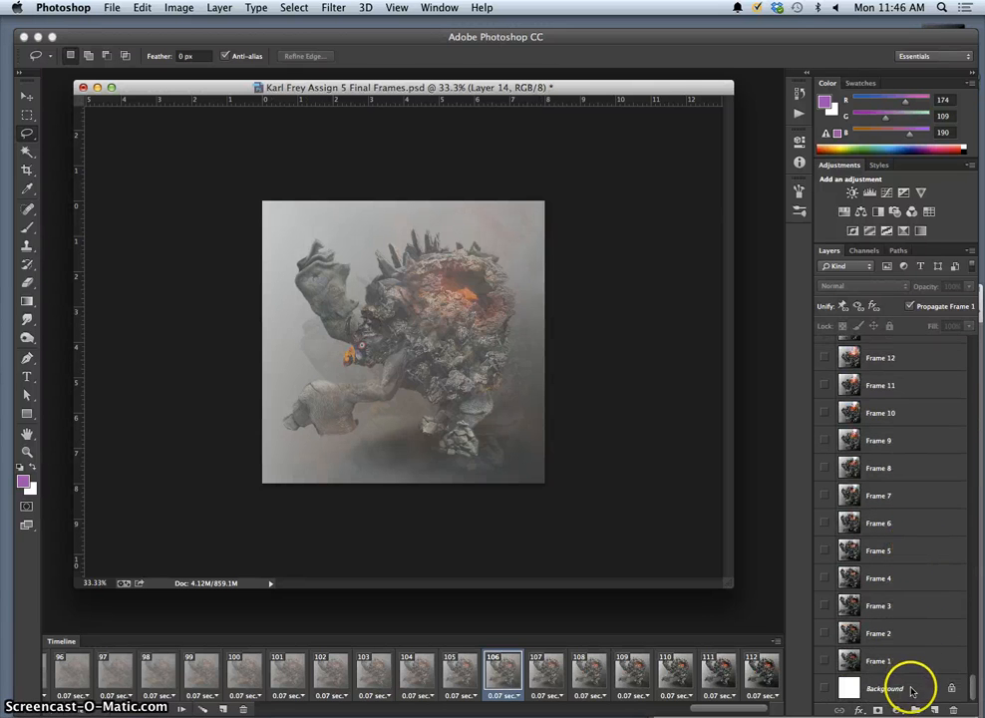
shift+click(910, 693)
key(Delete)
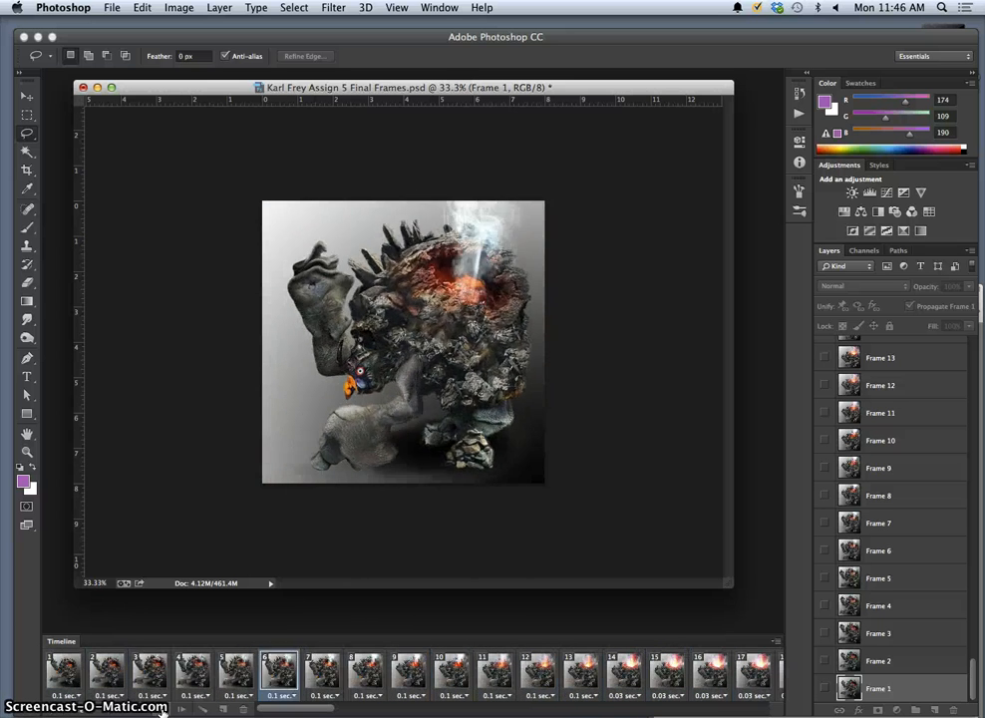
Stop playback and save a layered TIFF copy with LZW compression.
key(space)
click(113, 8)
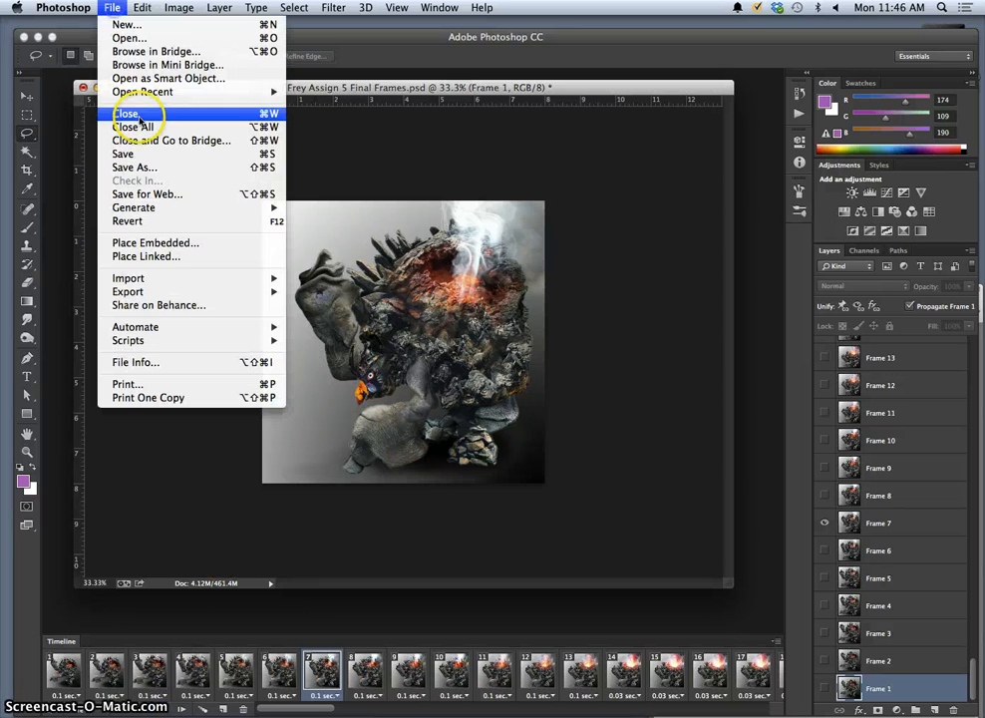
click(150, 162)
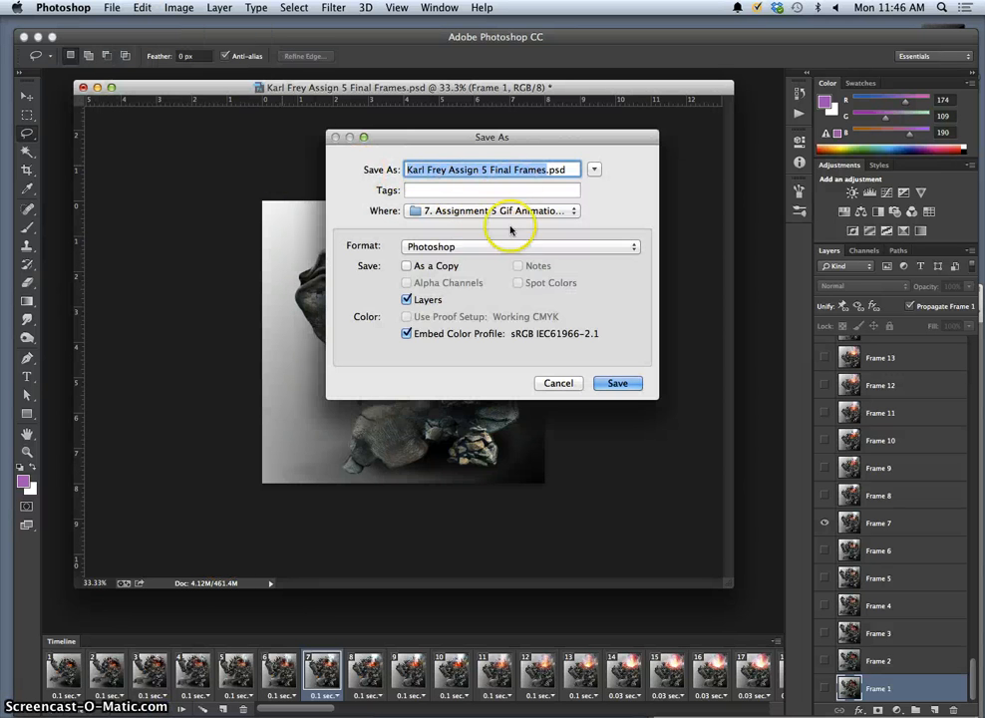
drag(457, 256, 456, 488)
click(618, 384)
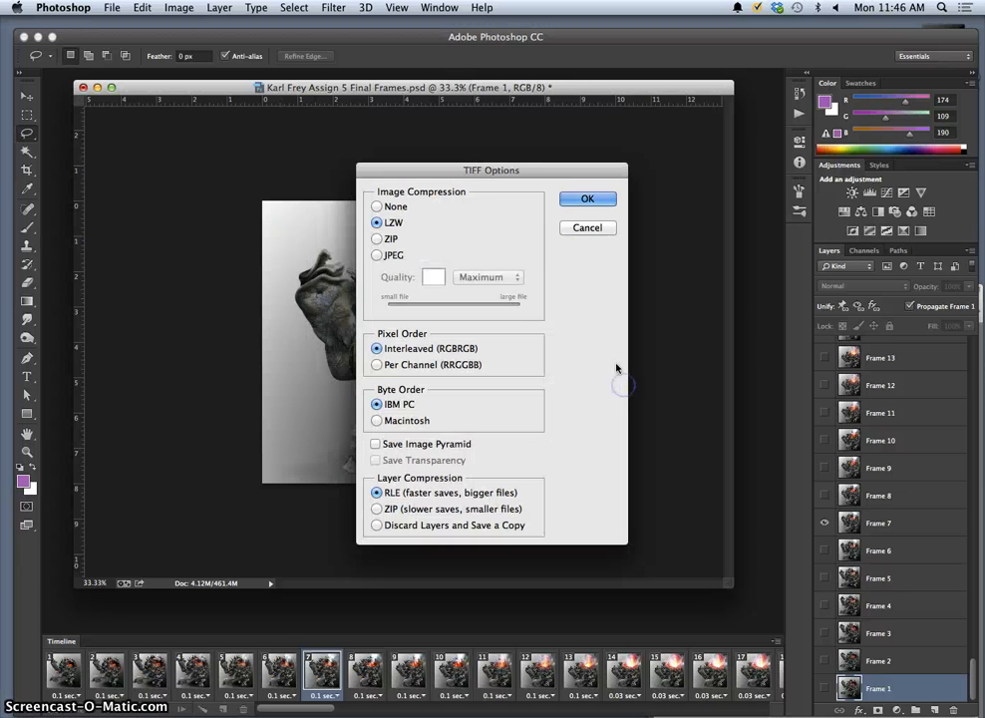
click(376, 222)
click(578, 198)
click(591, 267)
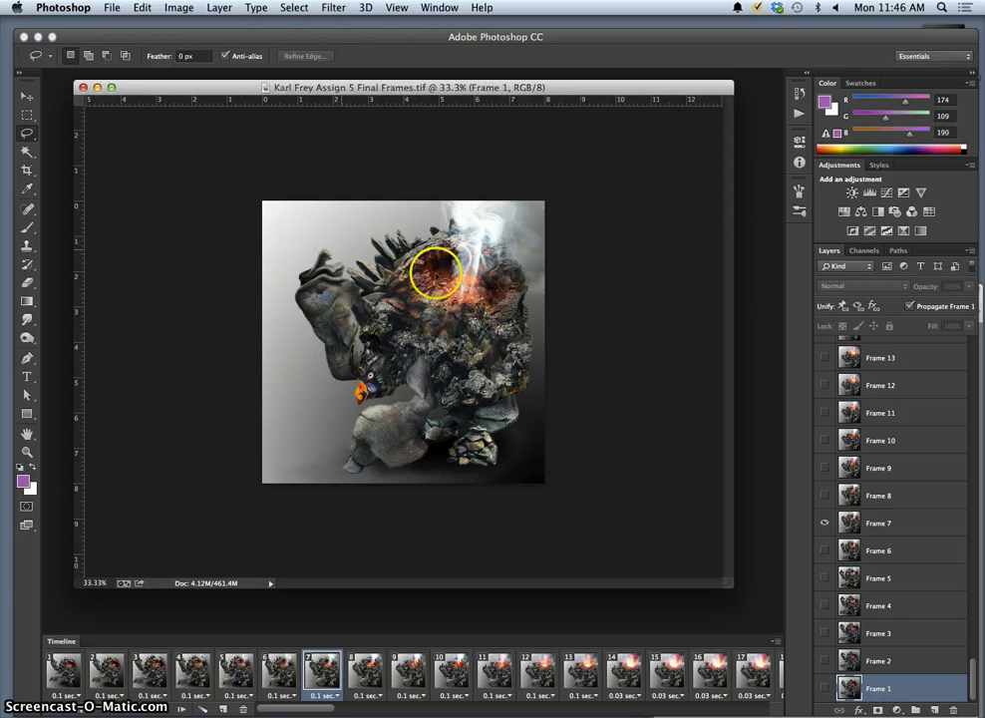
Resample the image to 6 inches wide at 100 pixels/inch, giving 600 × 600 px.
click(179, 7)
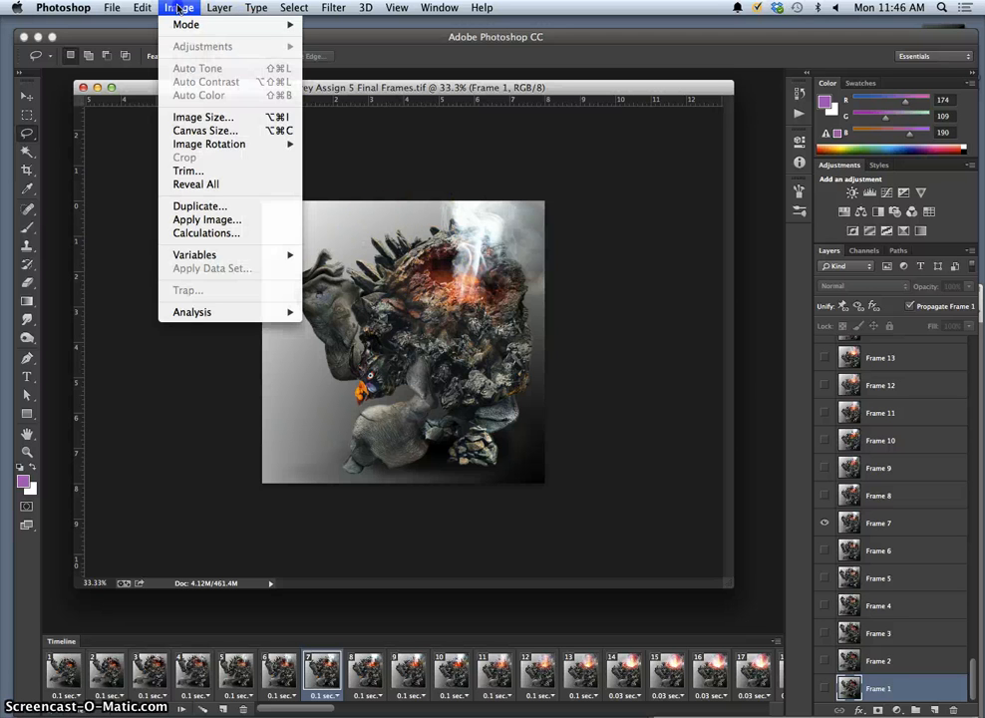
click(206, 118)
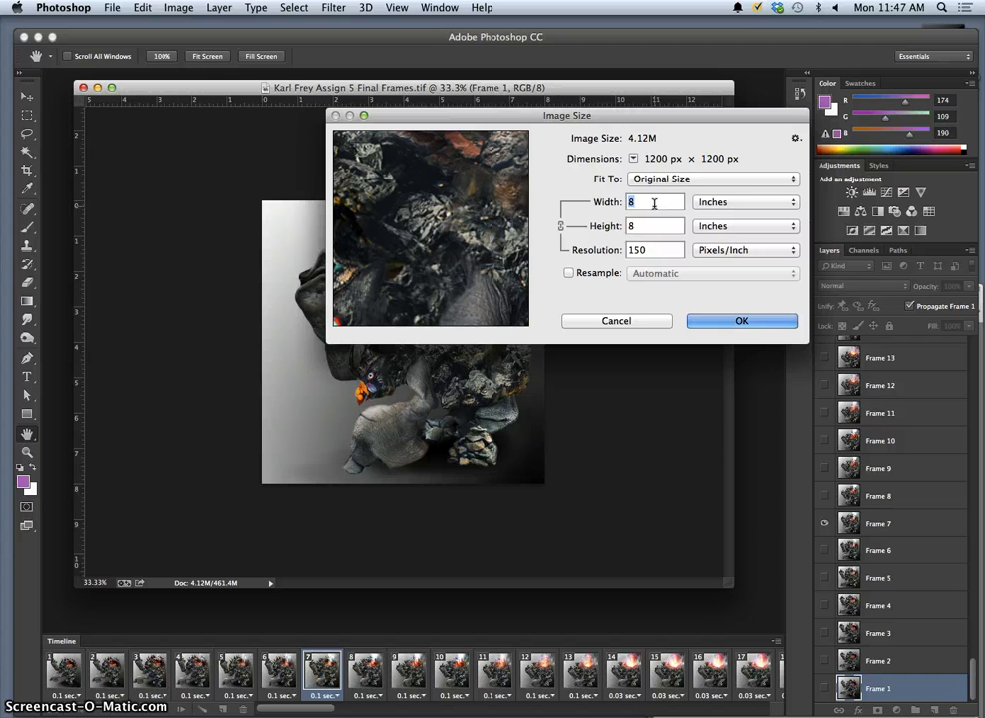
text(6)
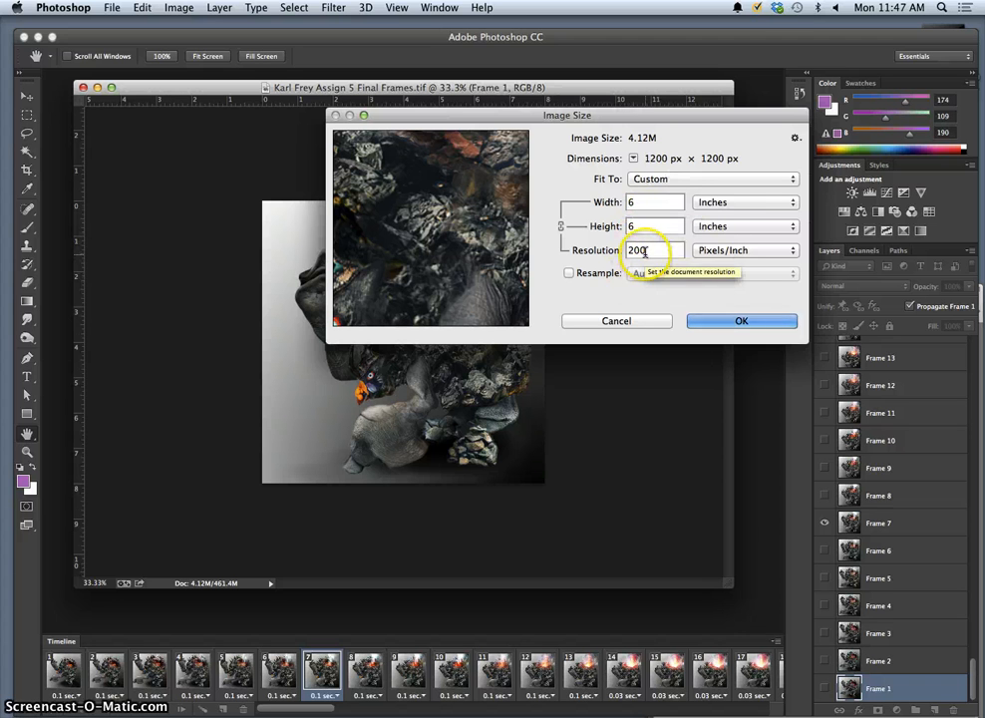
click(569, 273)
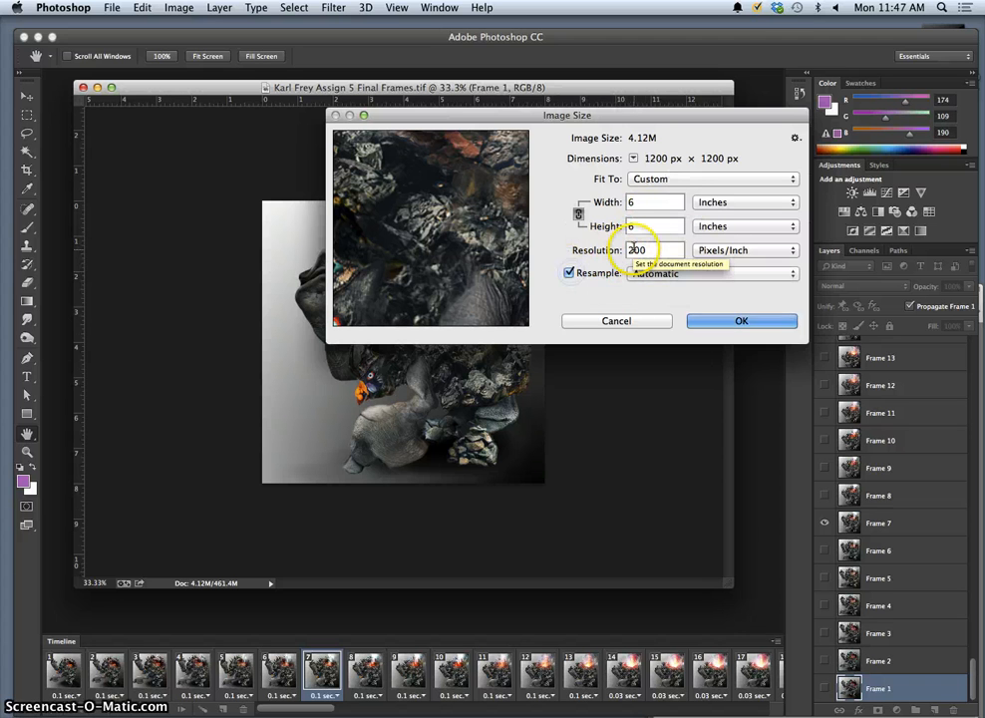
text(1)
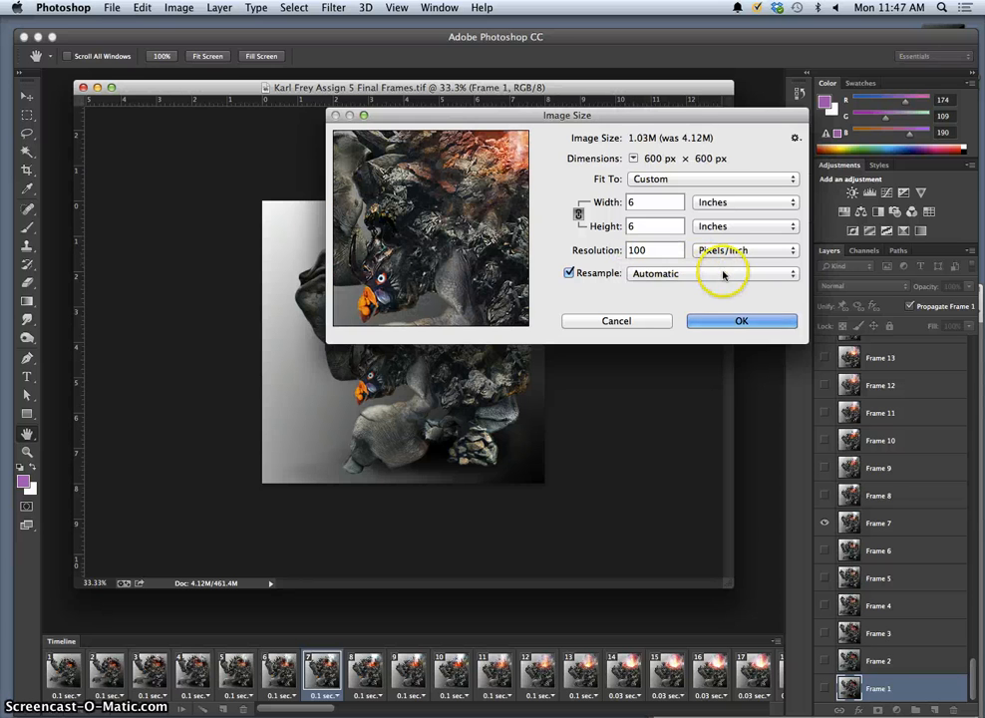
click(748, 321)
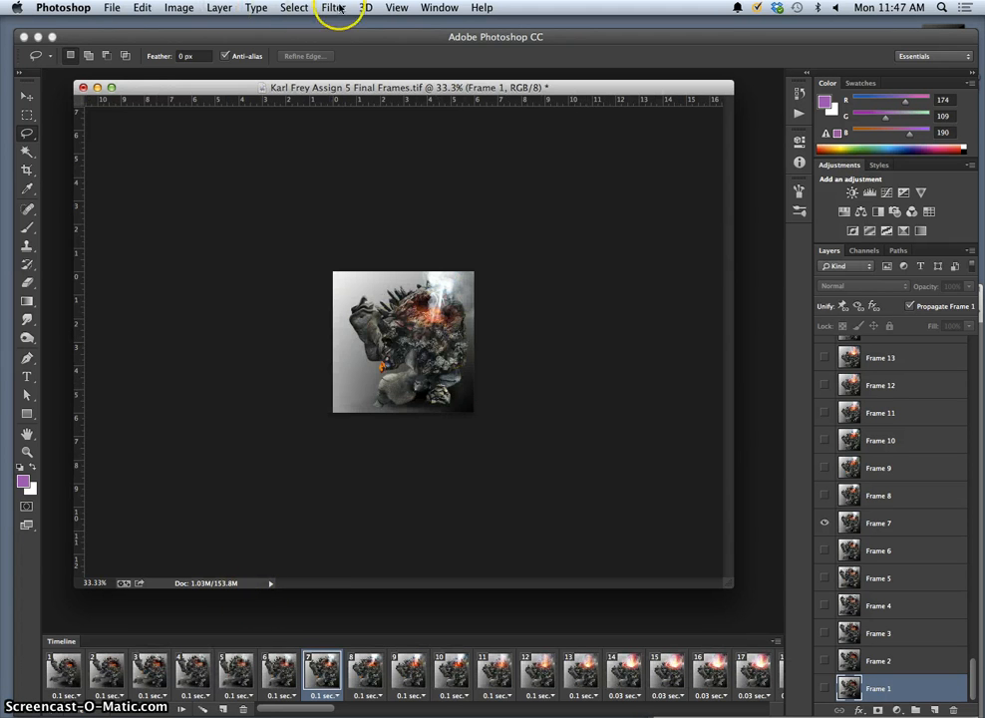
View the resized animation at 100% and play it, stopping on frame 81.
click(395, 7)
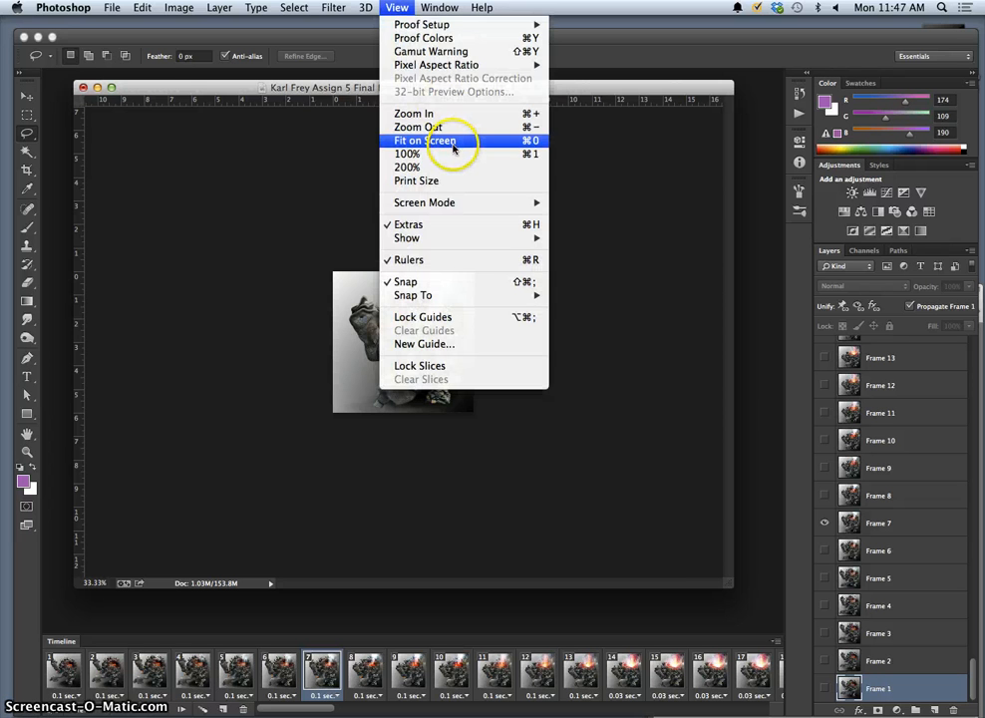
click(439, 155)
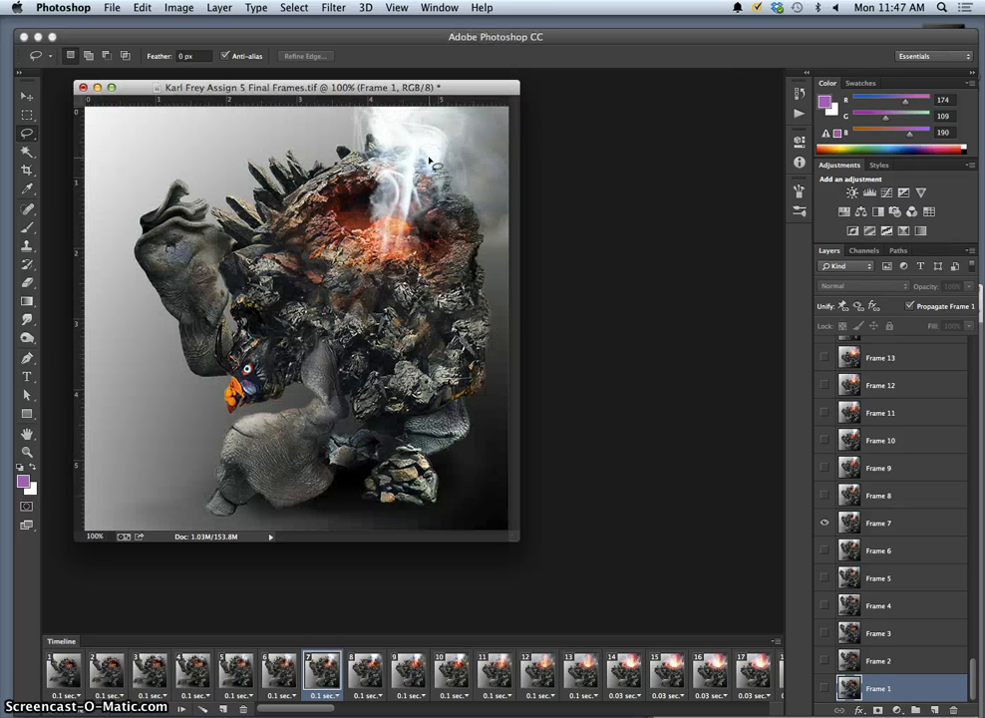
click(170, 709)
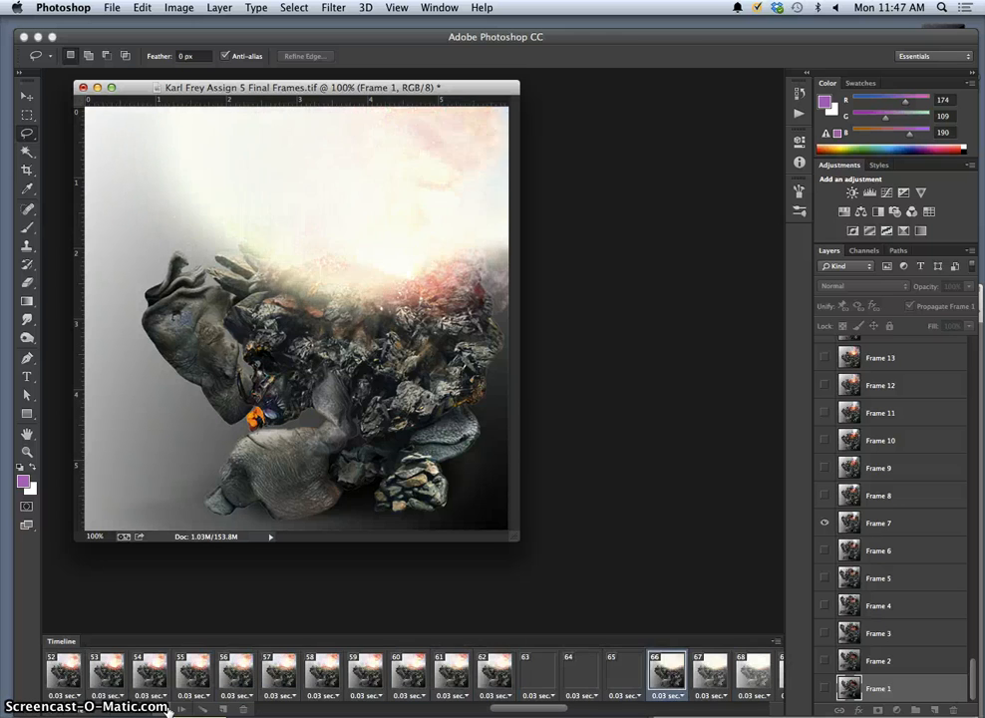
click(295, 421)
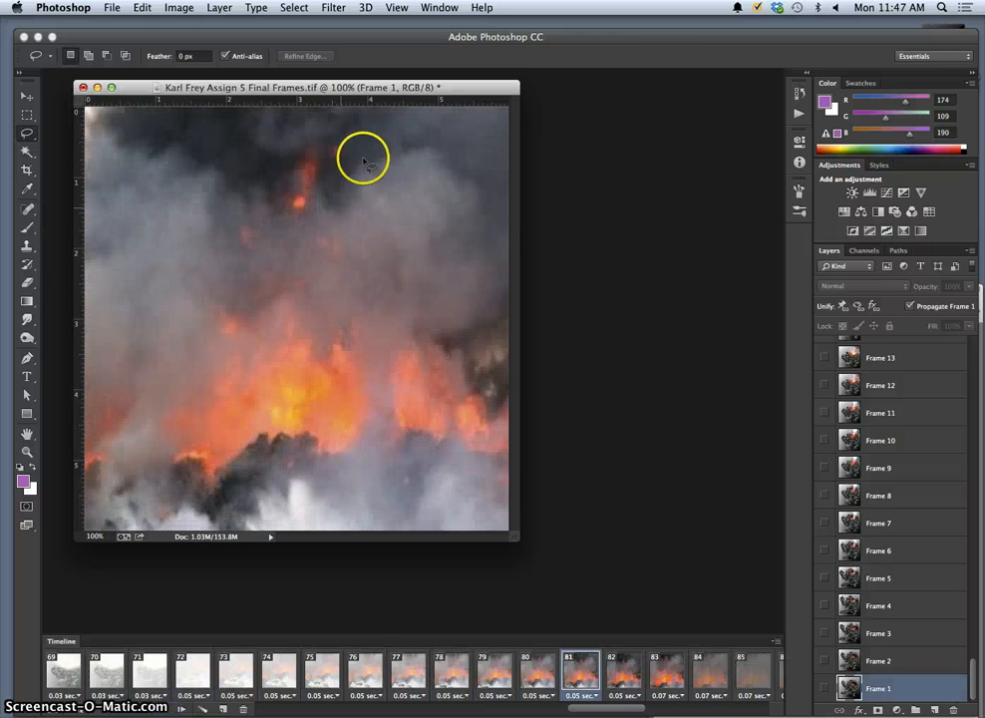
click(116, 9)
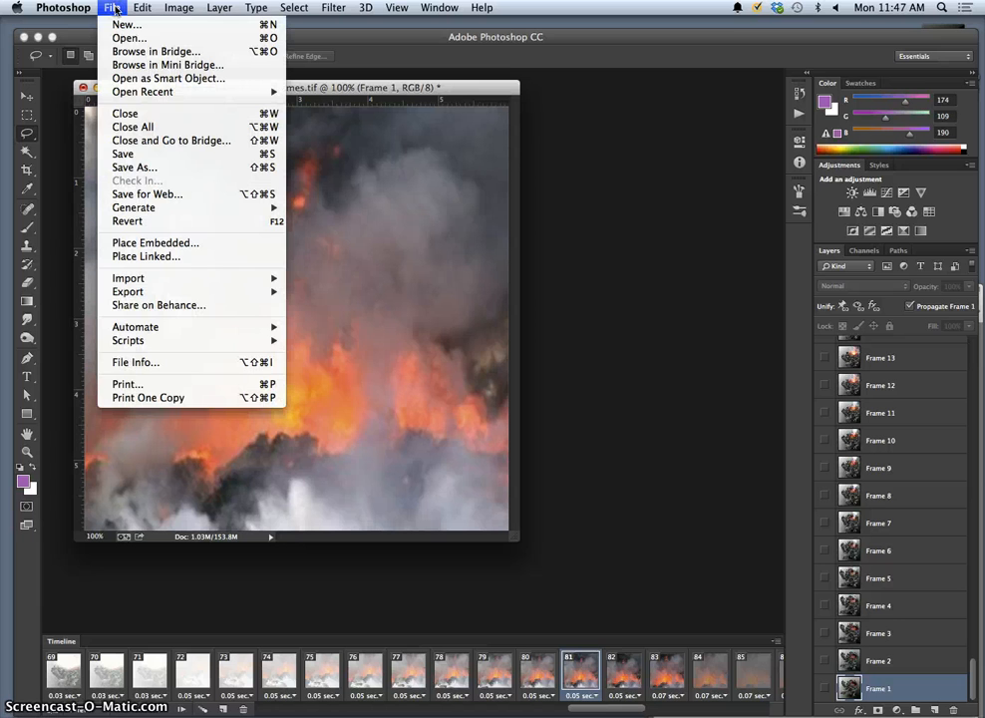
click(141, 167)
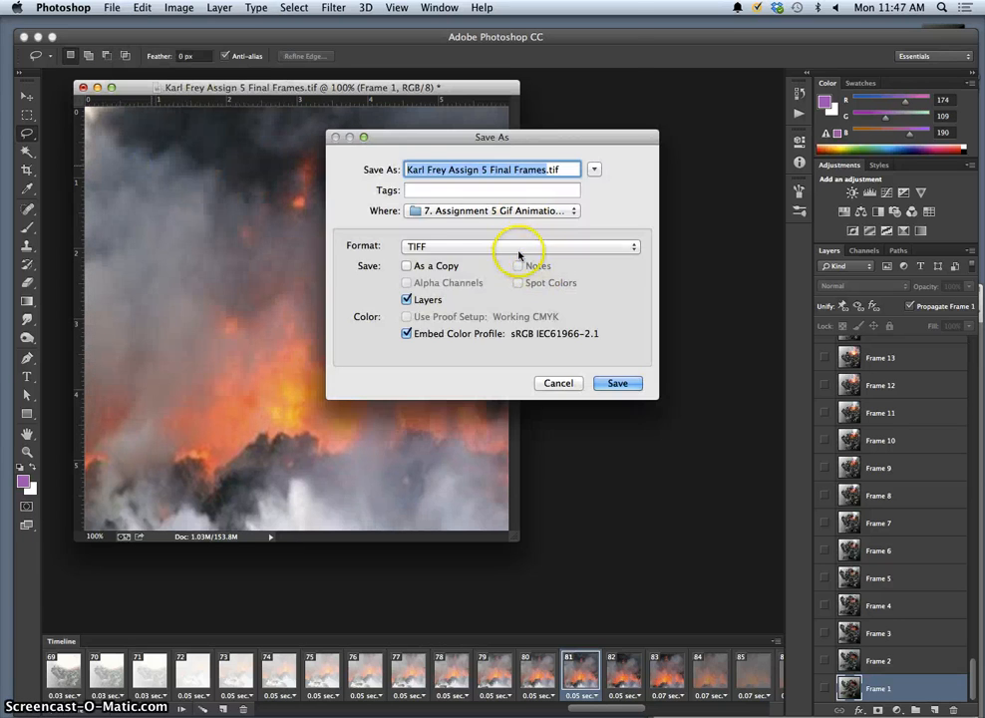
click(515, 250)
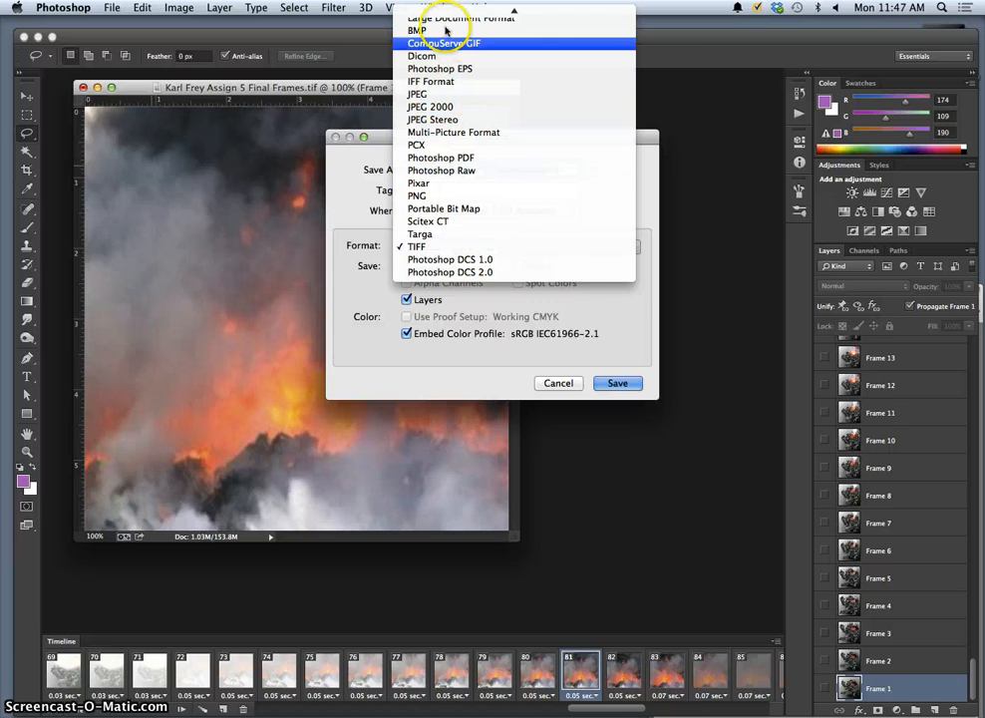
mouse_move(455, 10)
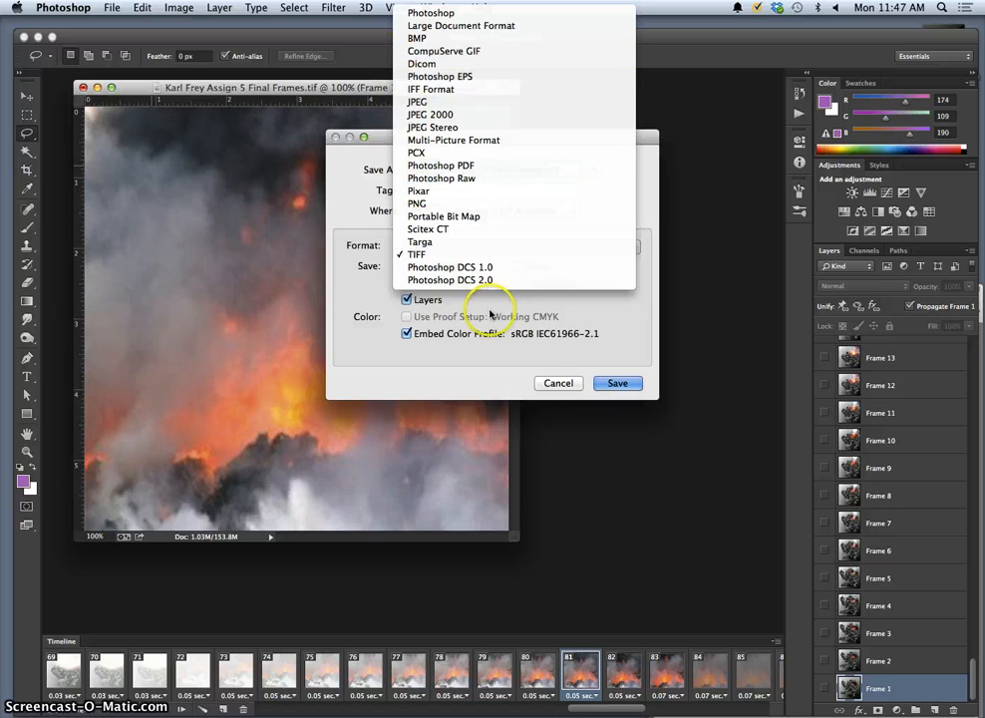
click(548, 384)
click(554, 382)
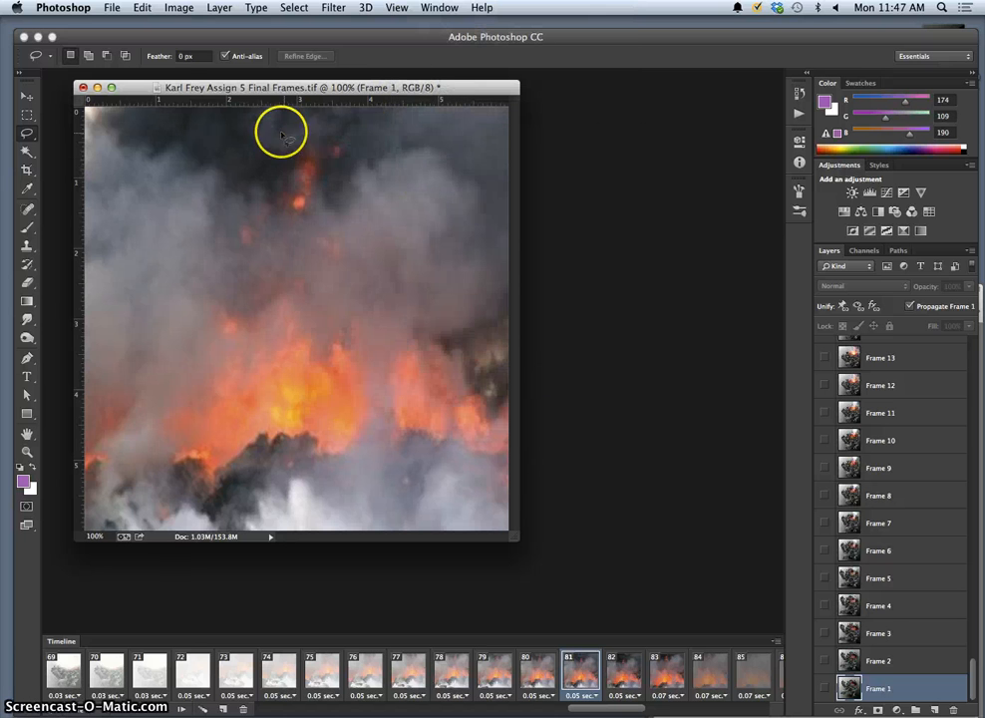
click(111, 7)
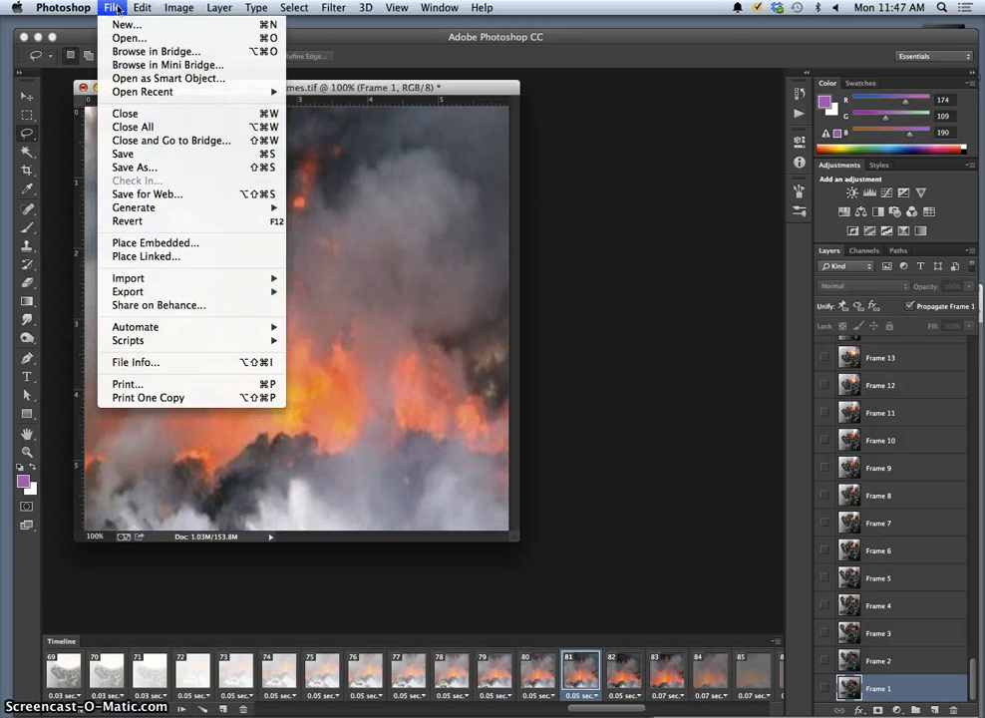
In Save for Web, keep GIF Selective colours, set Bicubic Smoother, and play the preview.
click(147, 196)
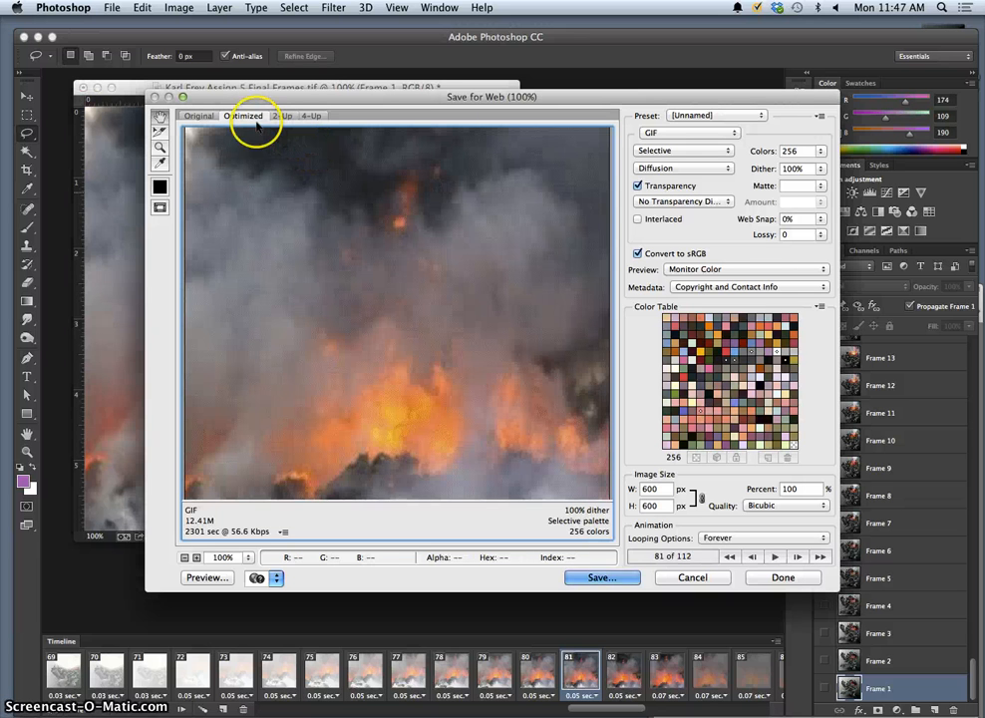
click(690, 151)
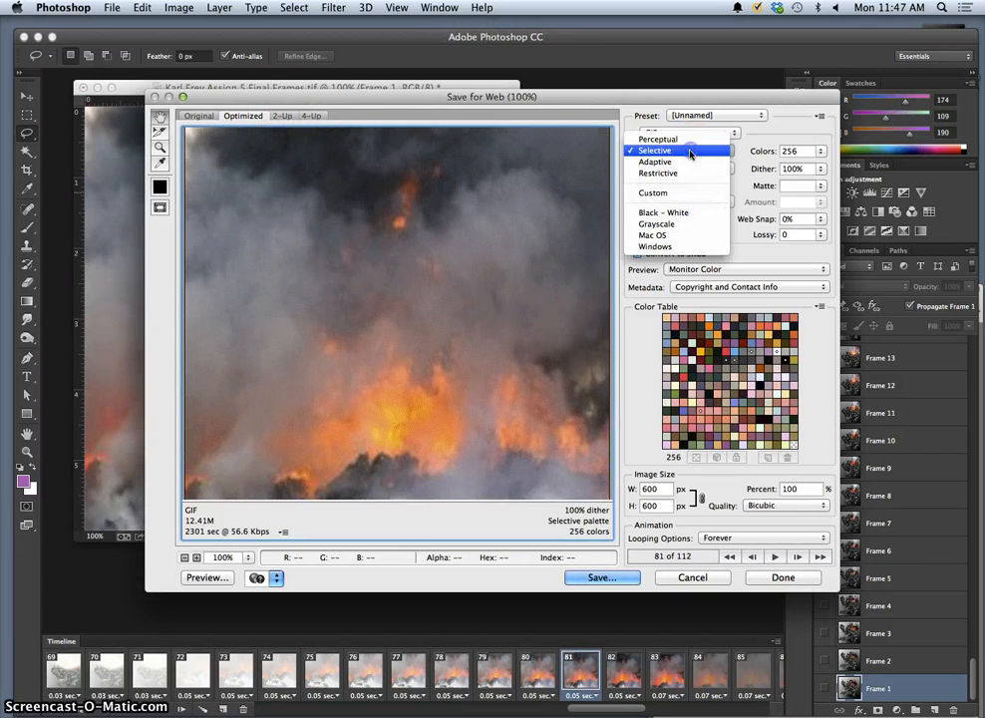
click(686, 152)
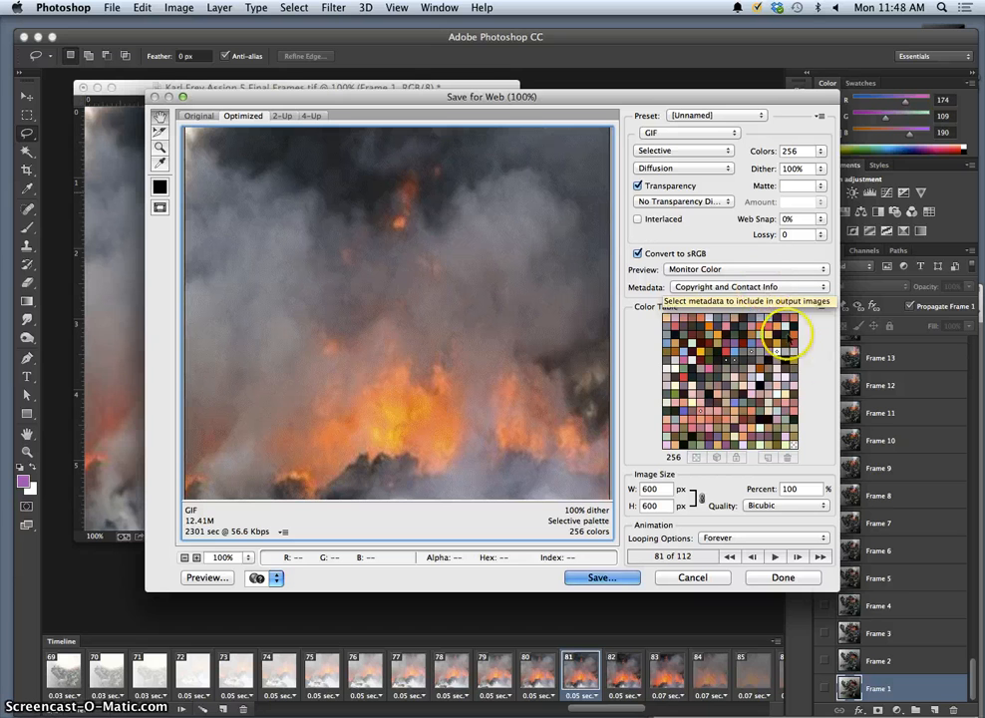
click(767, 504)
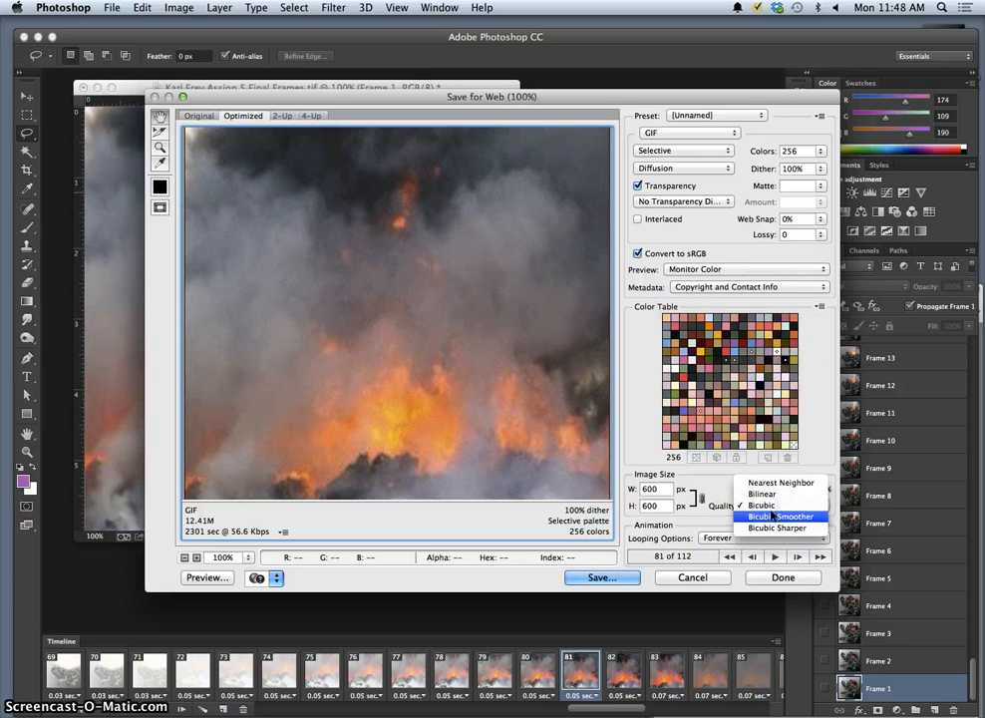
click(779, 506)
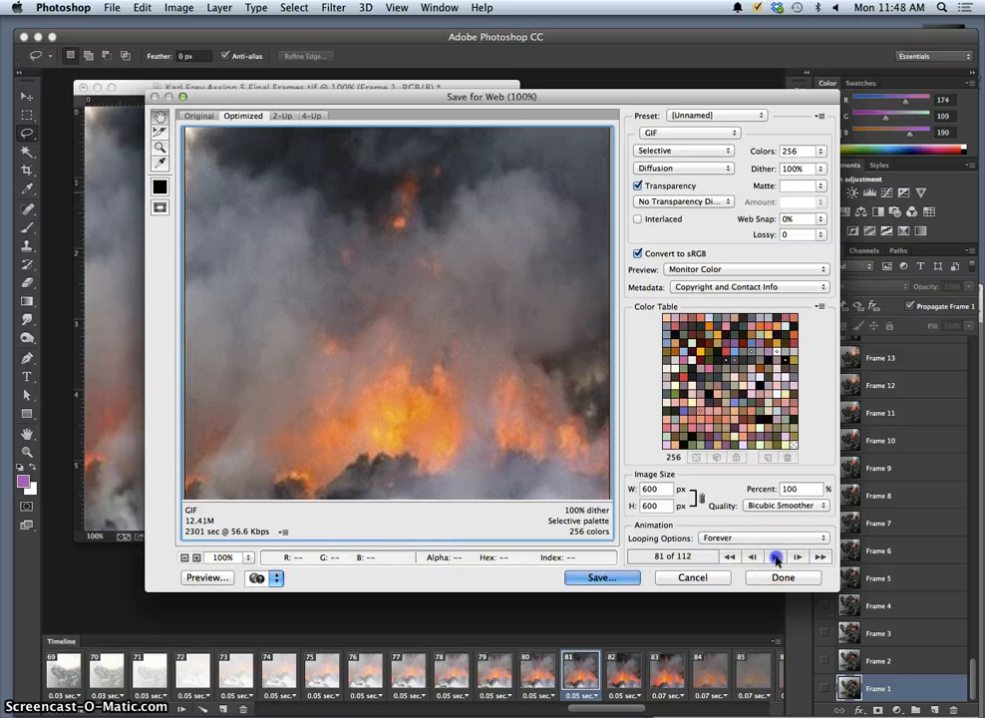
click(777, 560)
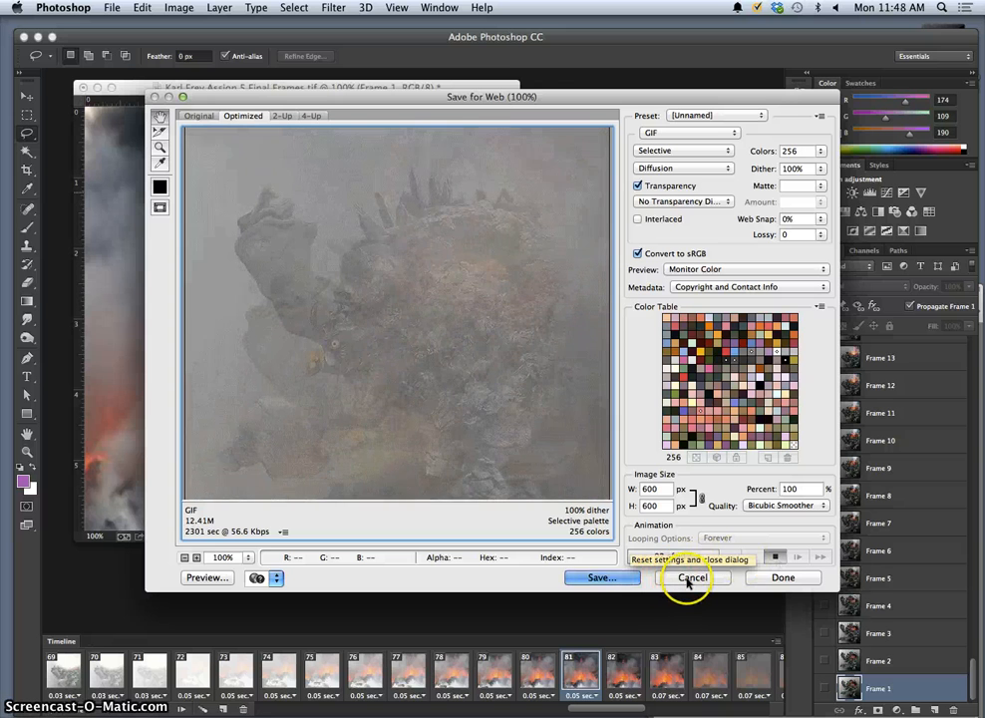
Close the Save for Web preview without saving and view frames 41, 42, 43 and 35.
click(690, 578)
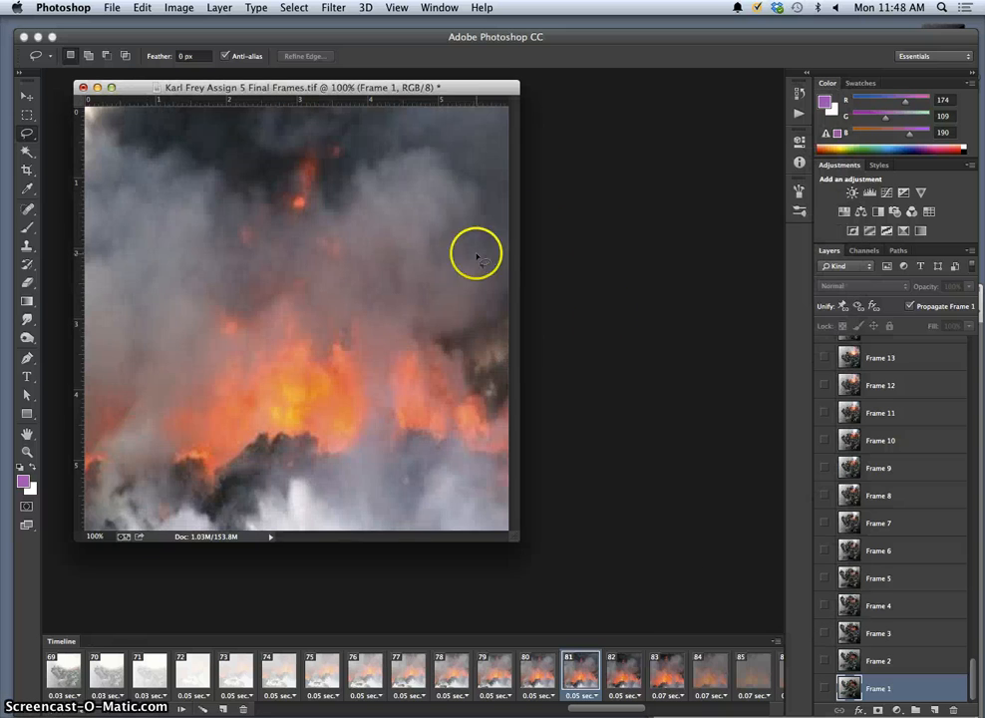
scroll(558, 673, right, 5)
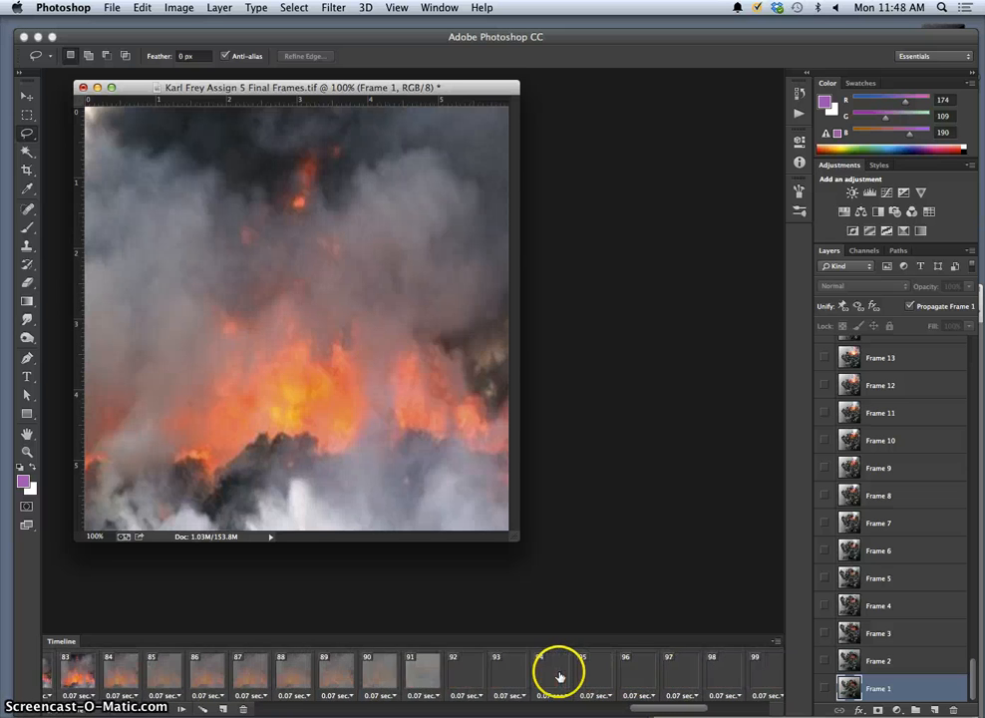
scroll(559, 676, left, 15)
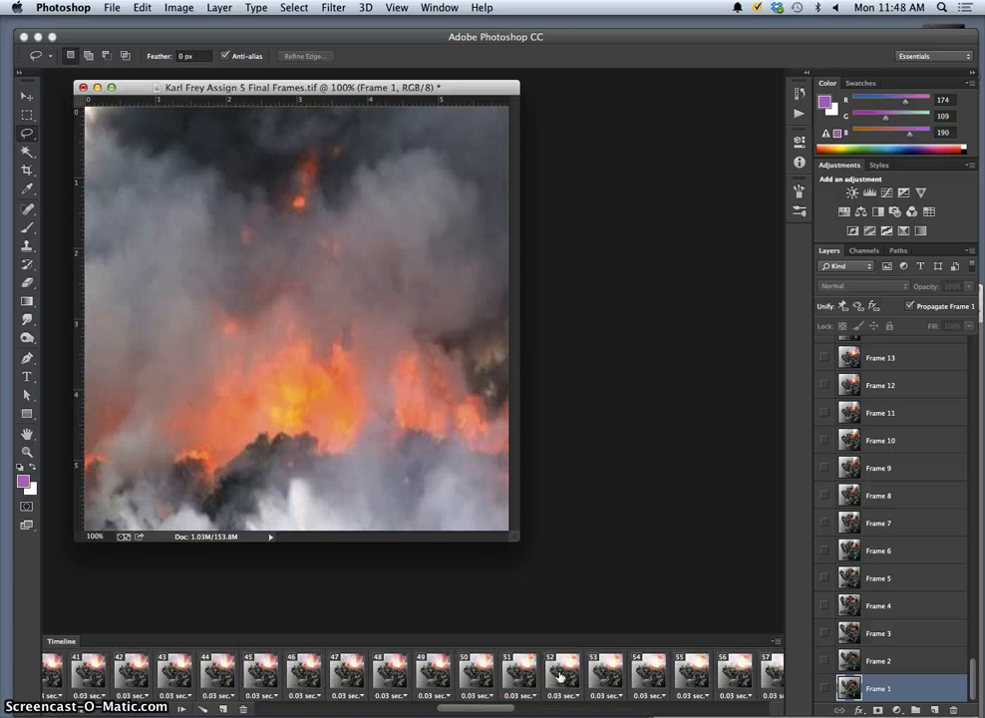
scroll(560, 678, left, 2)
click(367, 671)
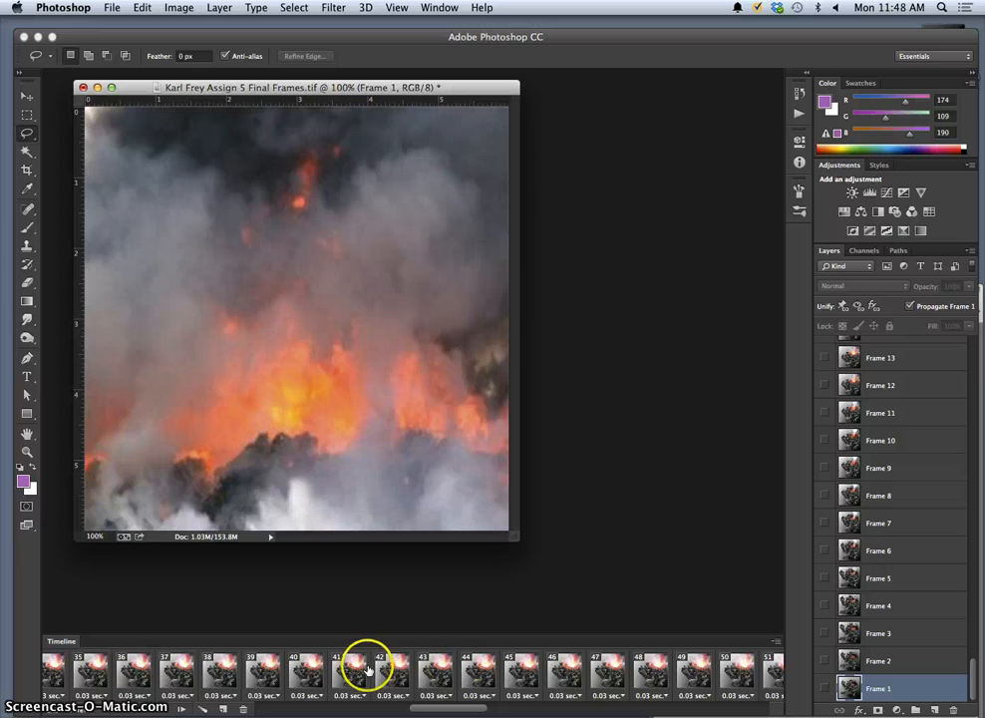
click(382, 673)
click(424, 677)
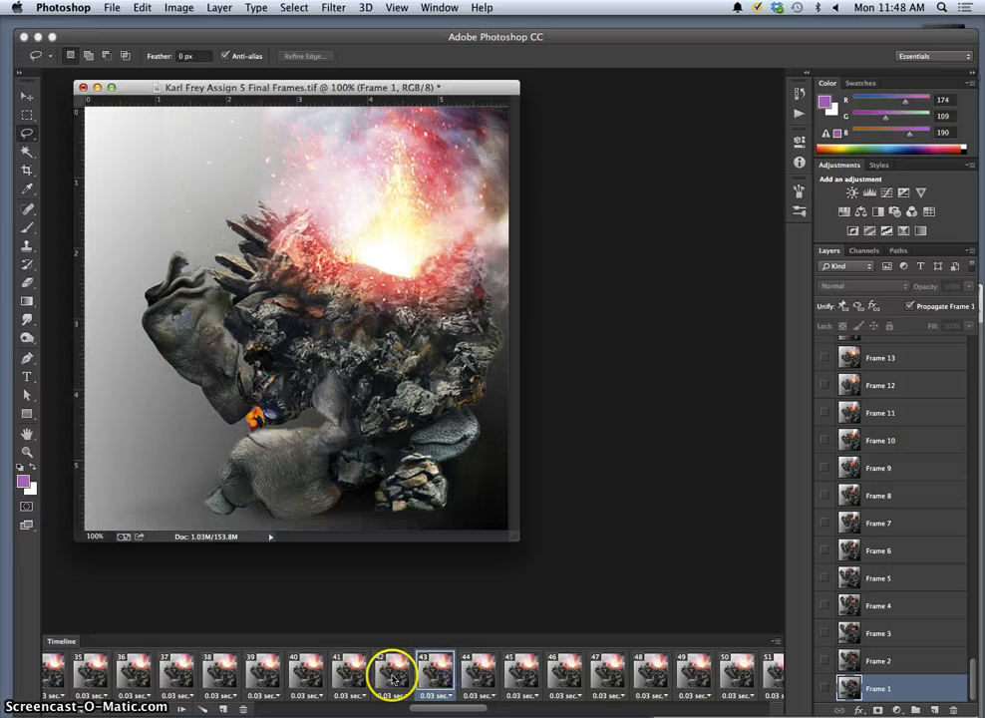
click(99, 676)
Scroll back along the Timeline to view frames 24, 17 and 13.
scroll(102, 677, right, 2)
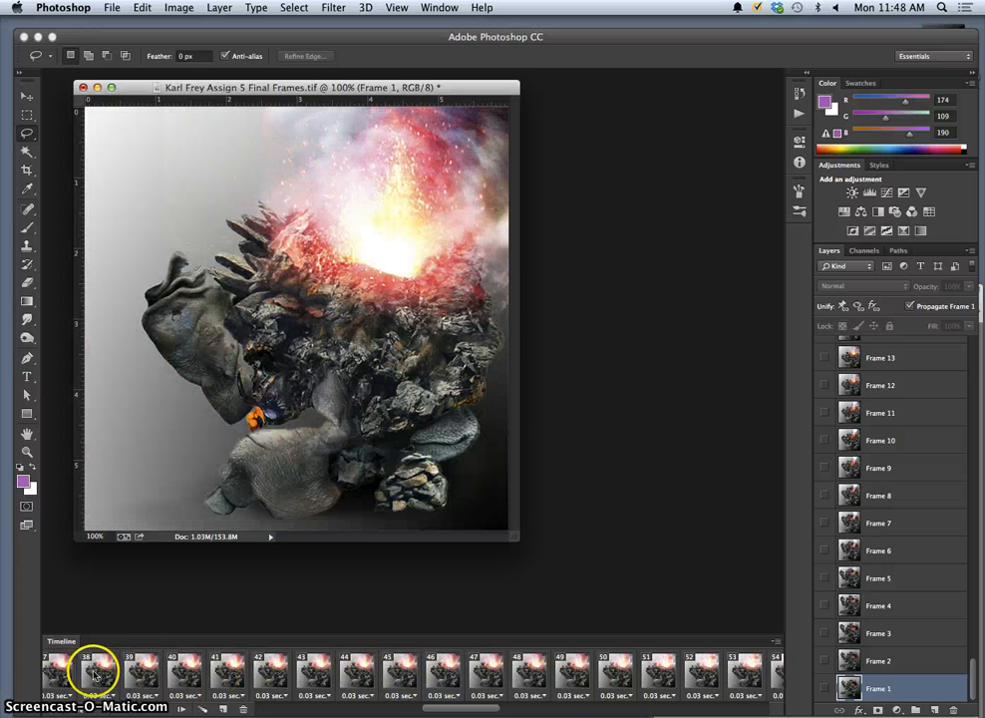
scroll(97, 676, left, 3)
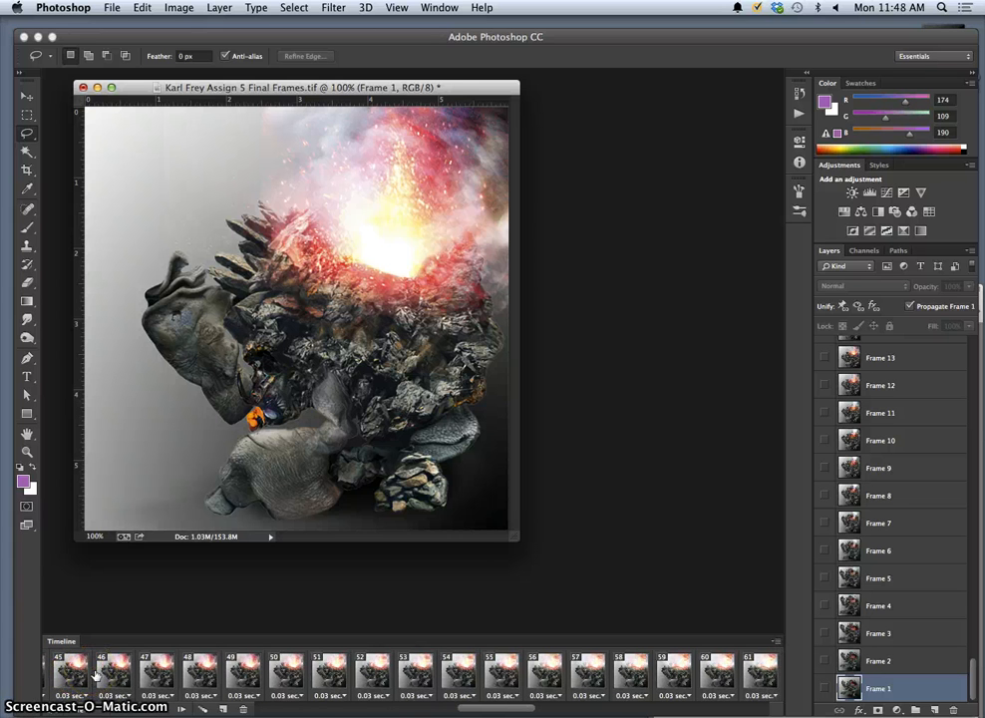
scroll(96, 676, left, 3)
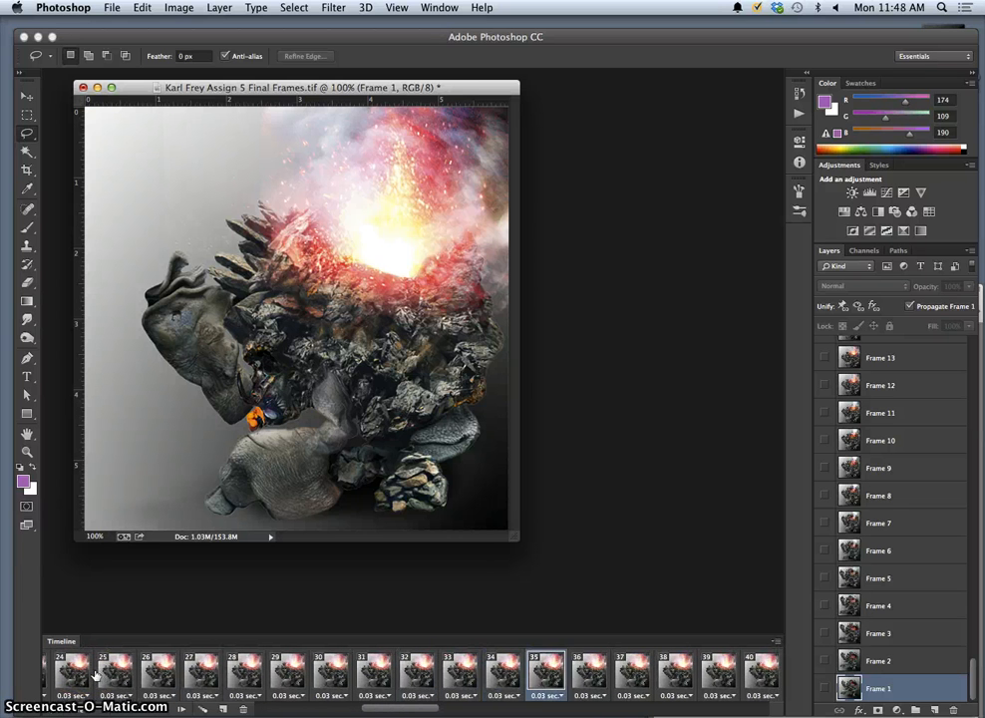
click(79, 676)
click(78, 674)
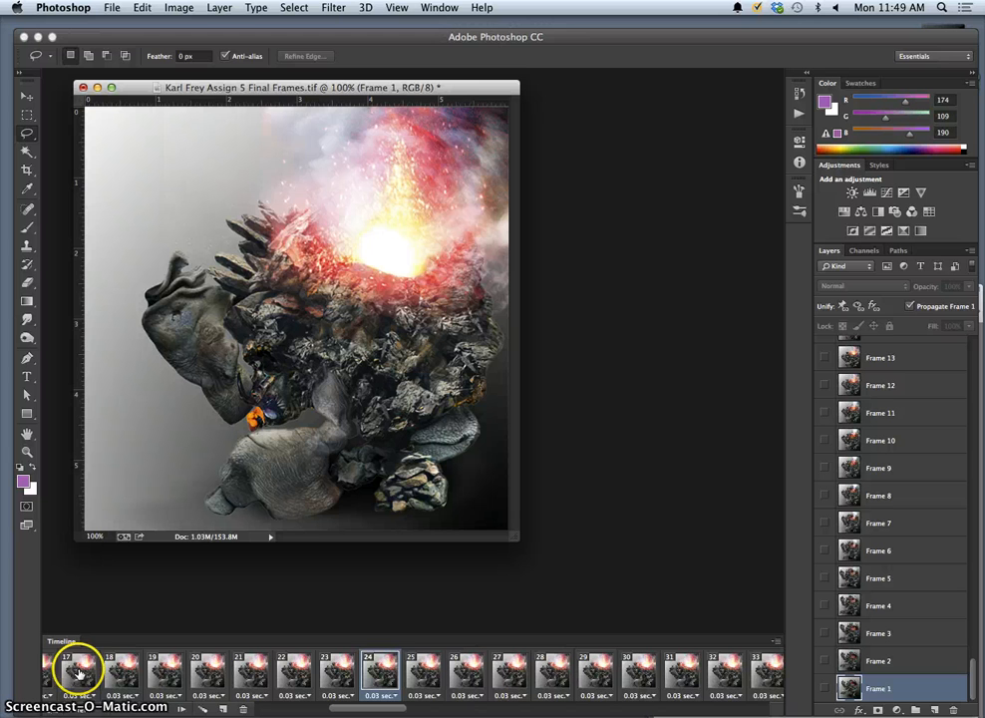
scroll(82, 673, left, 5)
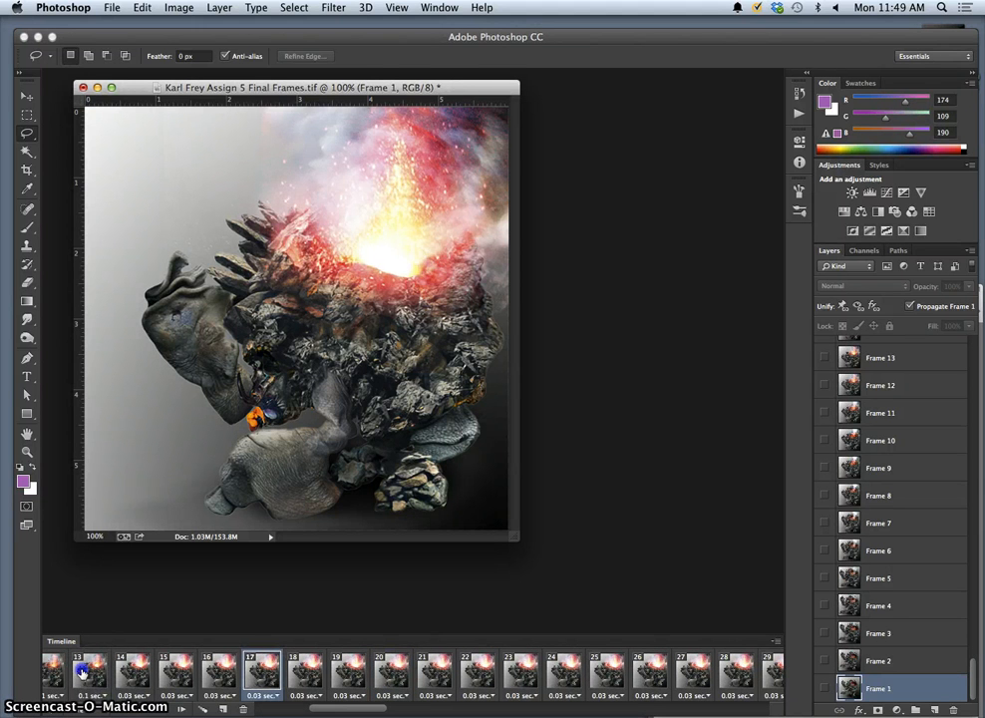
click(85, 671)
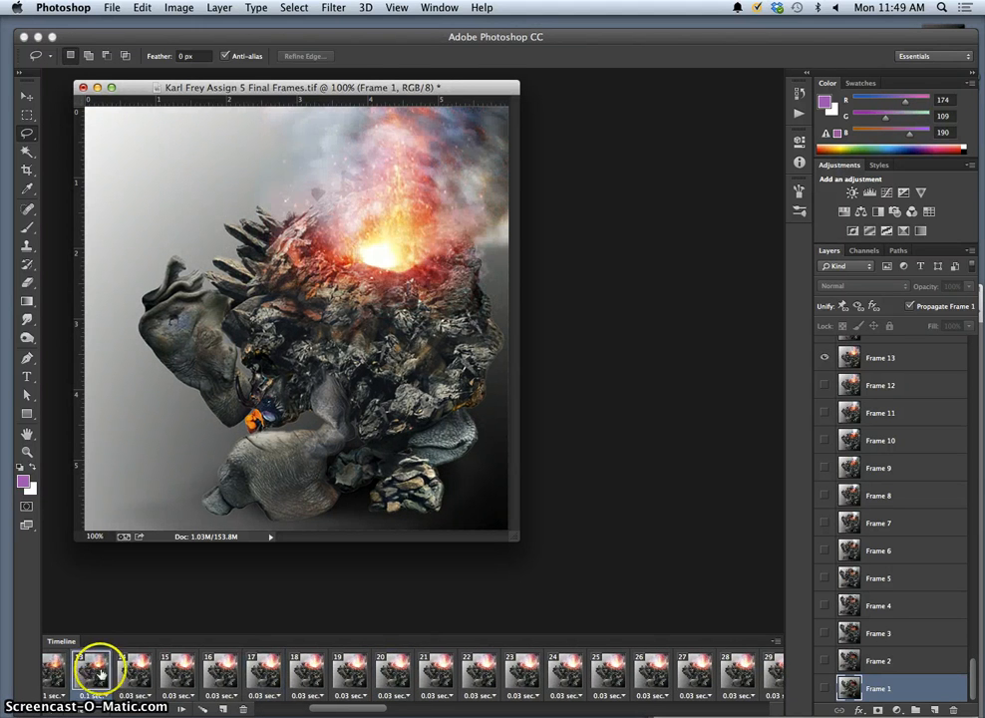
Step through frames 14 to 17 and back, then scroll the Timeline to the right.
click(135, 674)
click(193, 675)
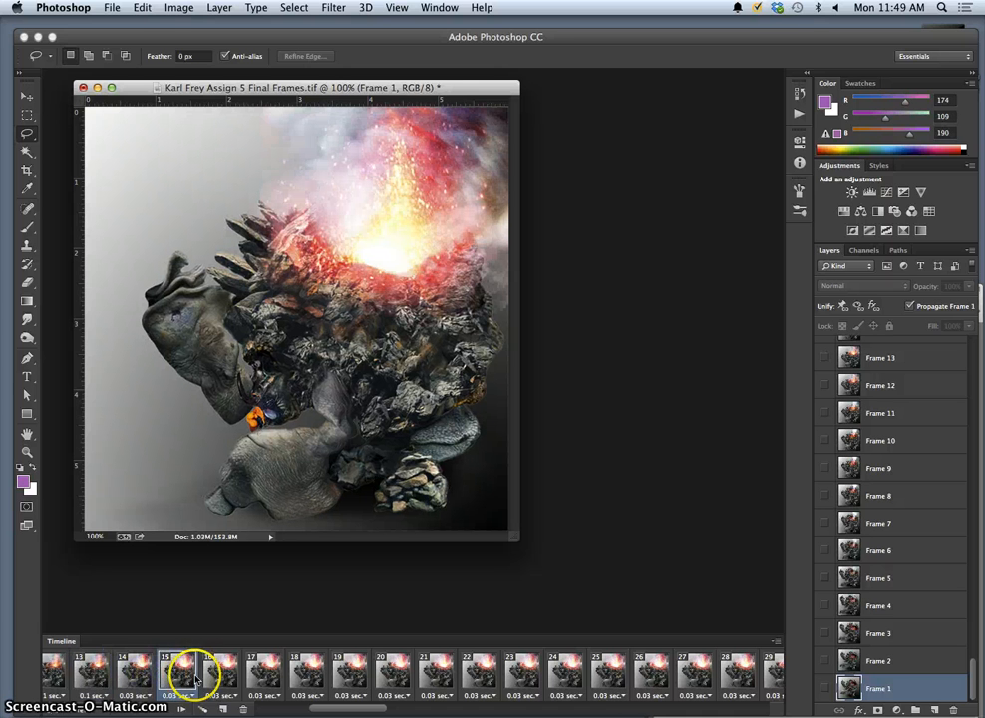
click(216, 679)
click(266, 679)
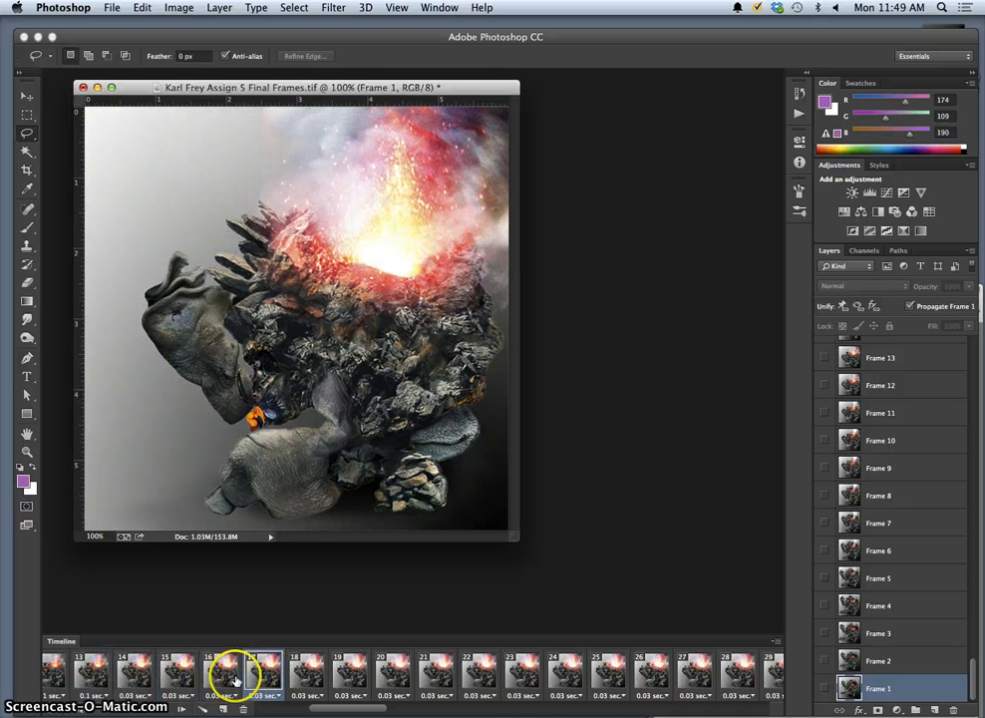
click(192, 676)
click(151, 678)
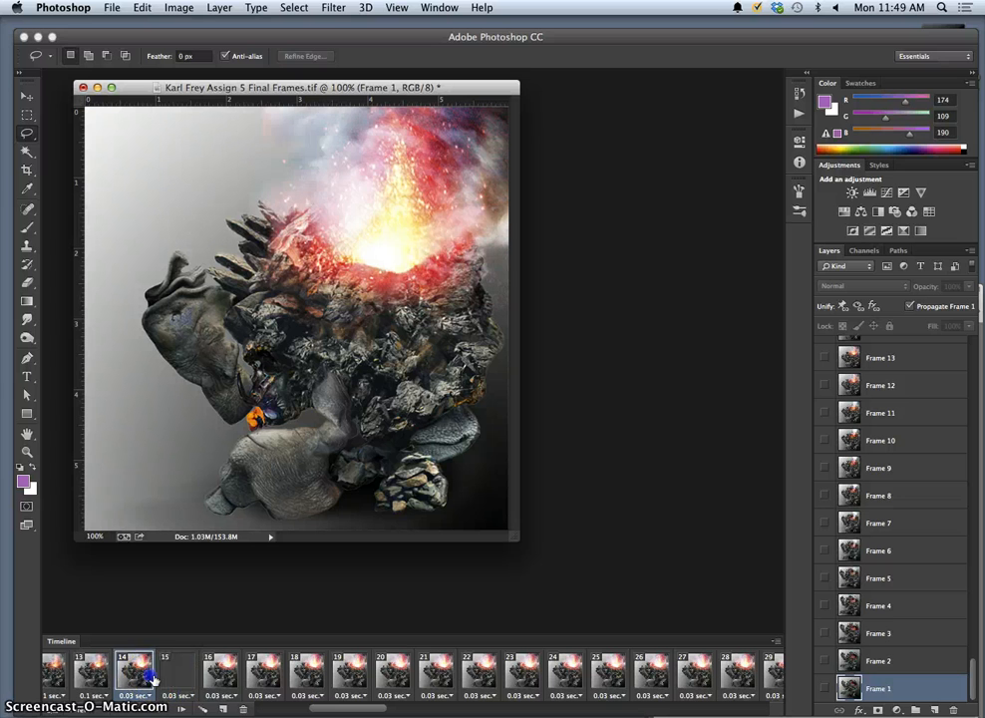
click(268, 678)
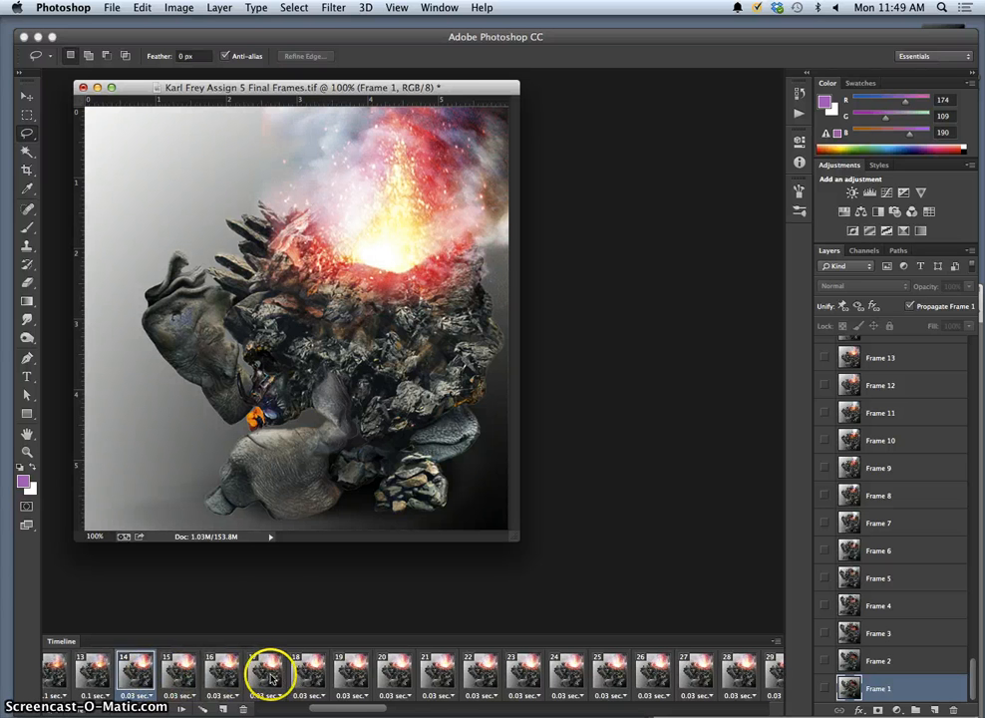
scroll(268, 678, right, 10)
scroll(268, 678, right, 2)
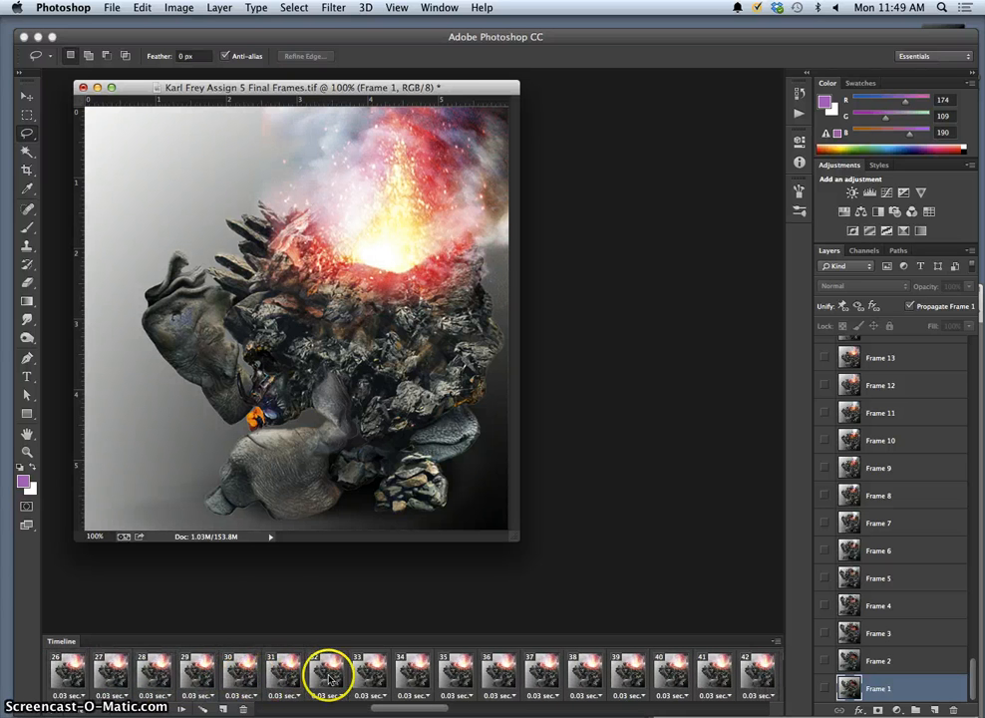
scroll(568, 678, right, 1)
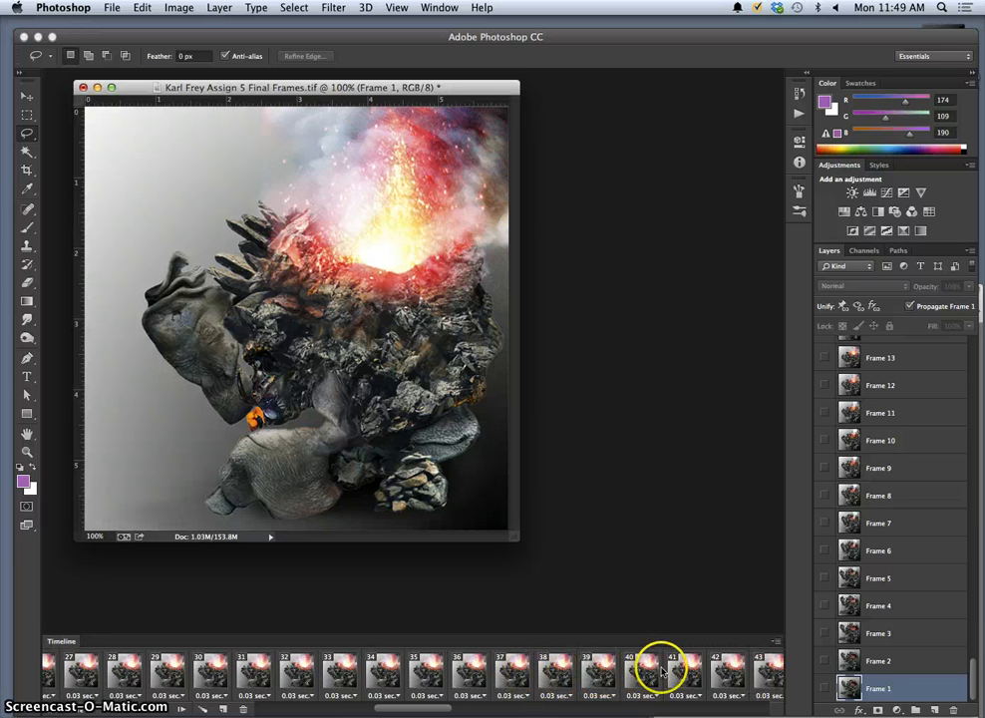
scroll(661, 670, right, 13)
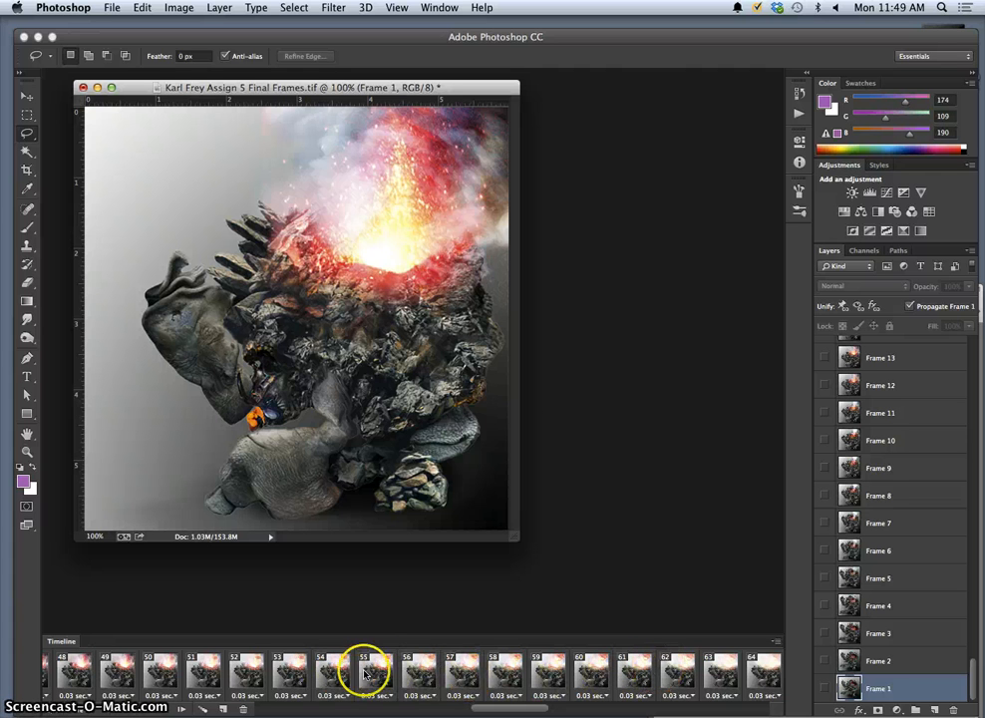
Select frames 48–56 and give them a custom 0.01 second delay.
shift+click(425, 674)
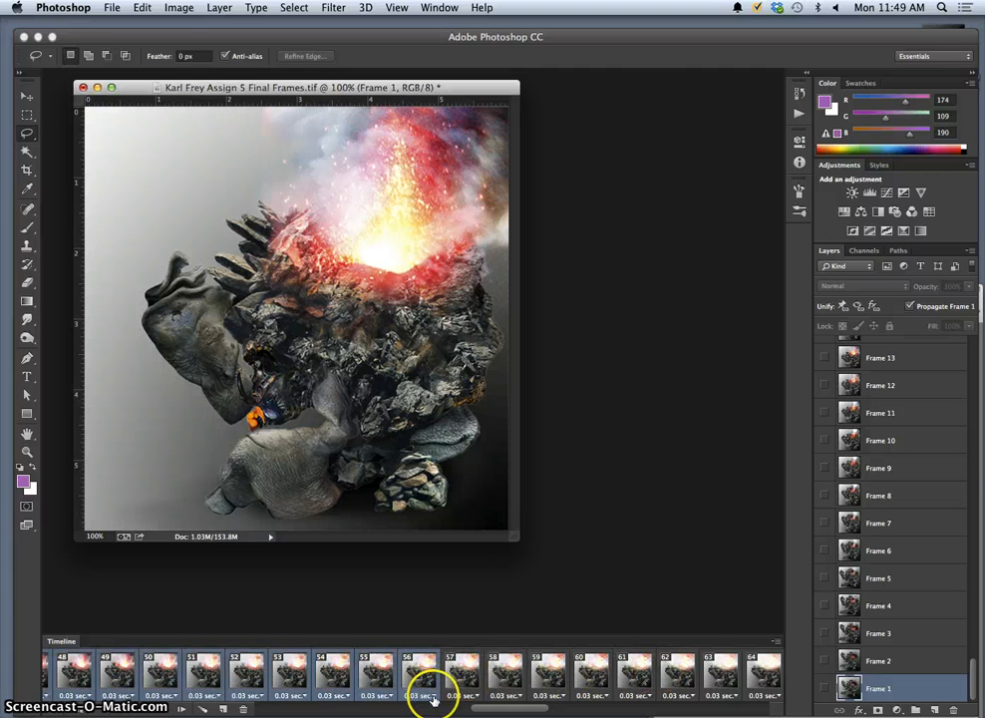
click(433, 698)
click(432, 681)
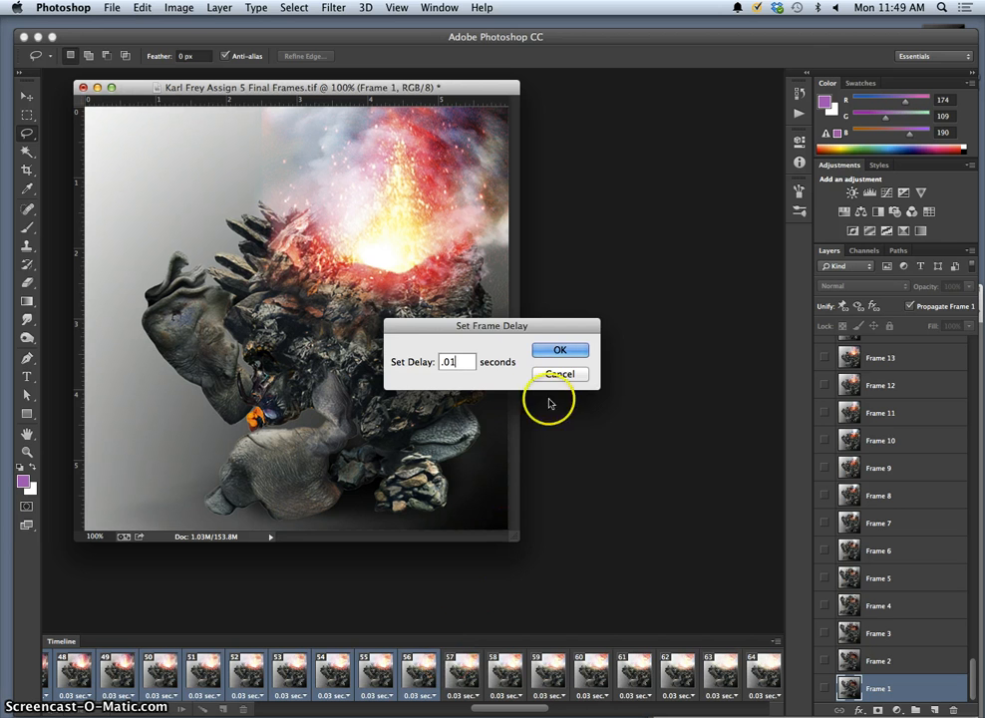
click(564, 350)
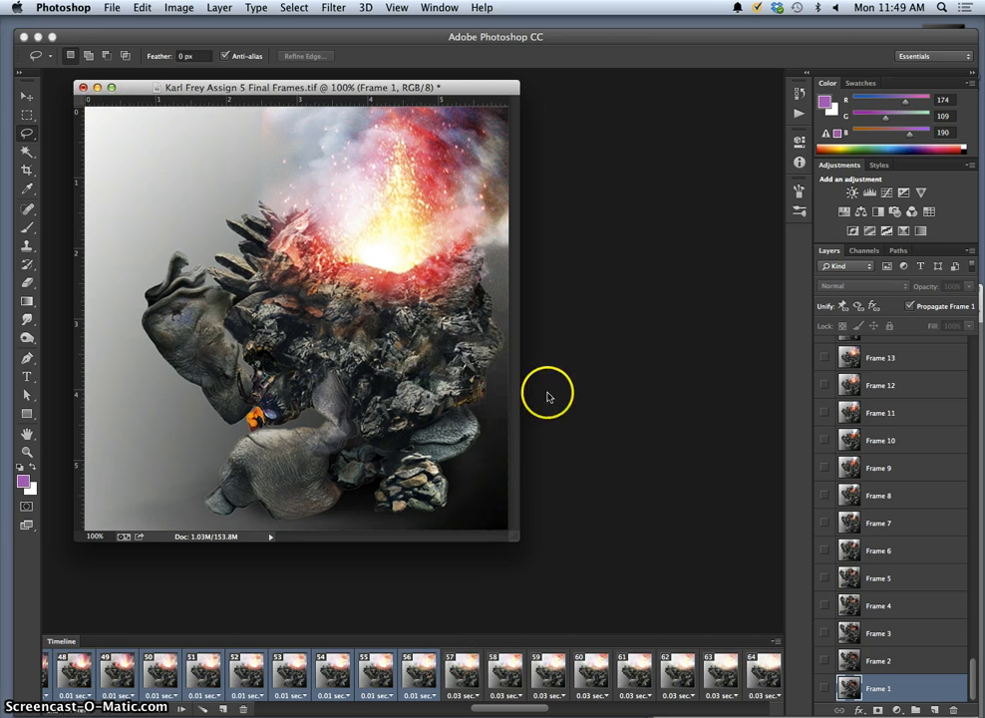
Play the animation from an early frame to check the timing.
scroll(264, 678, left, 10)
click(269, 684)
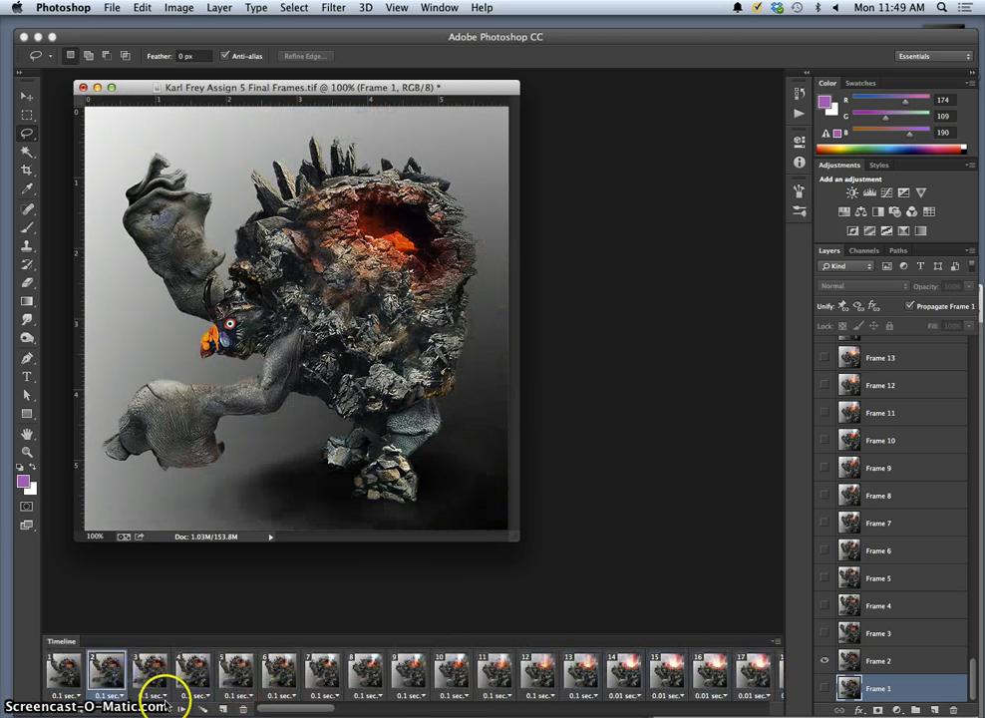
click(160, 707)
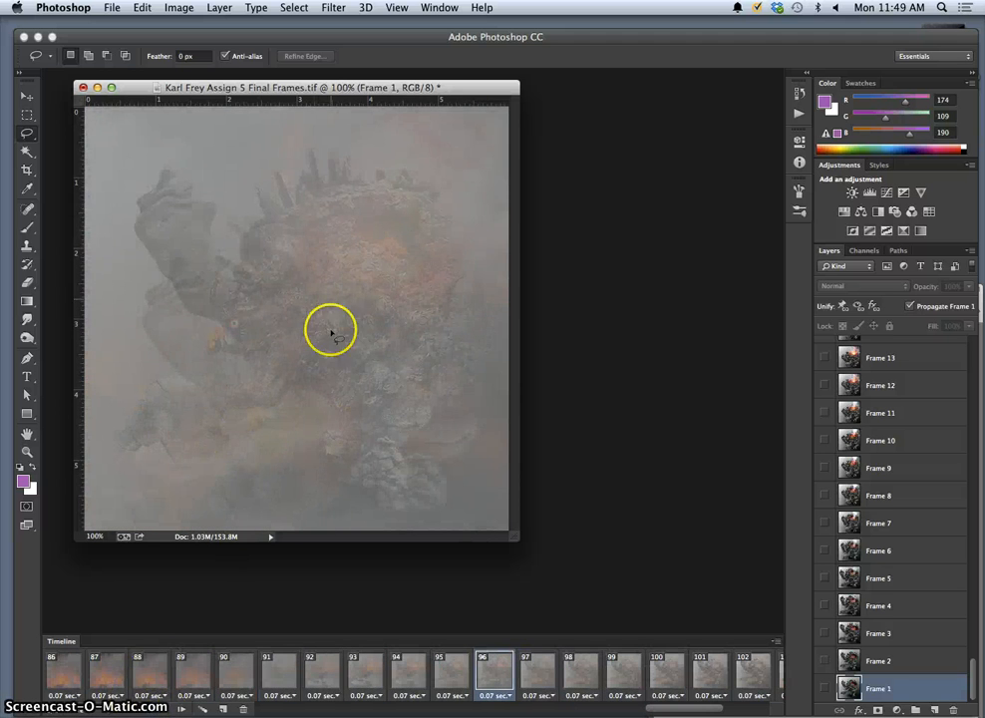
Save the frames document, preview it in Save for Web, and export the GIF to the Desktop.
click(111, 8)
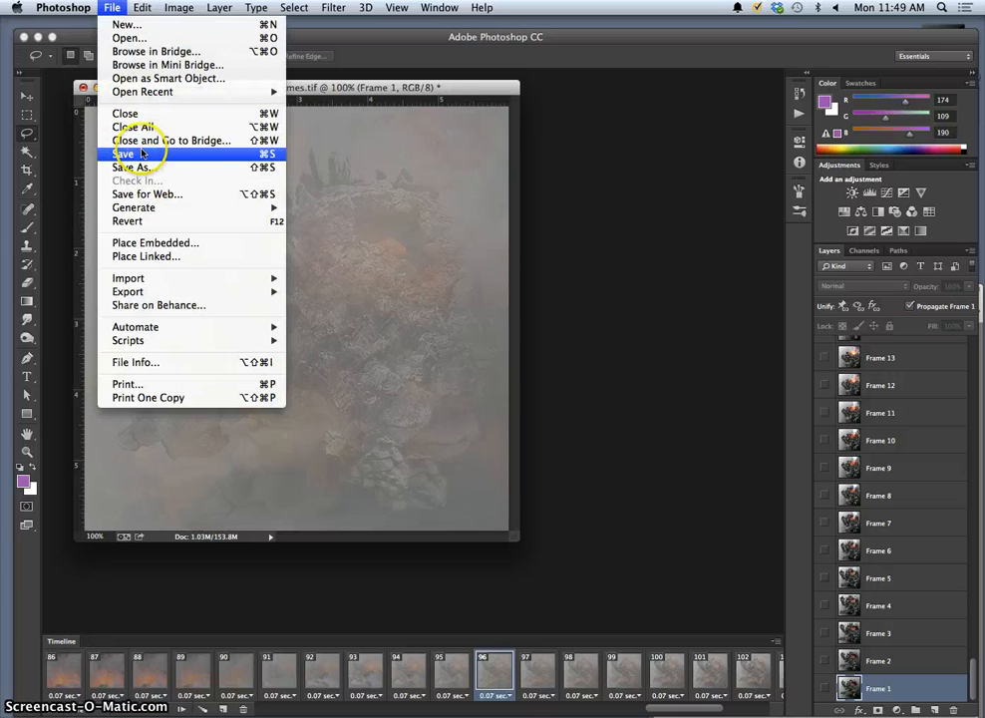
click(139, 155)
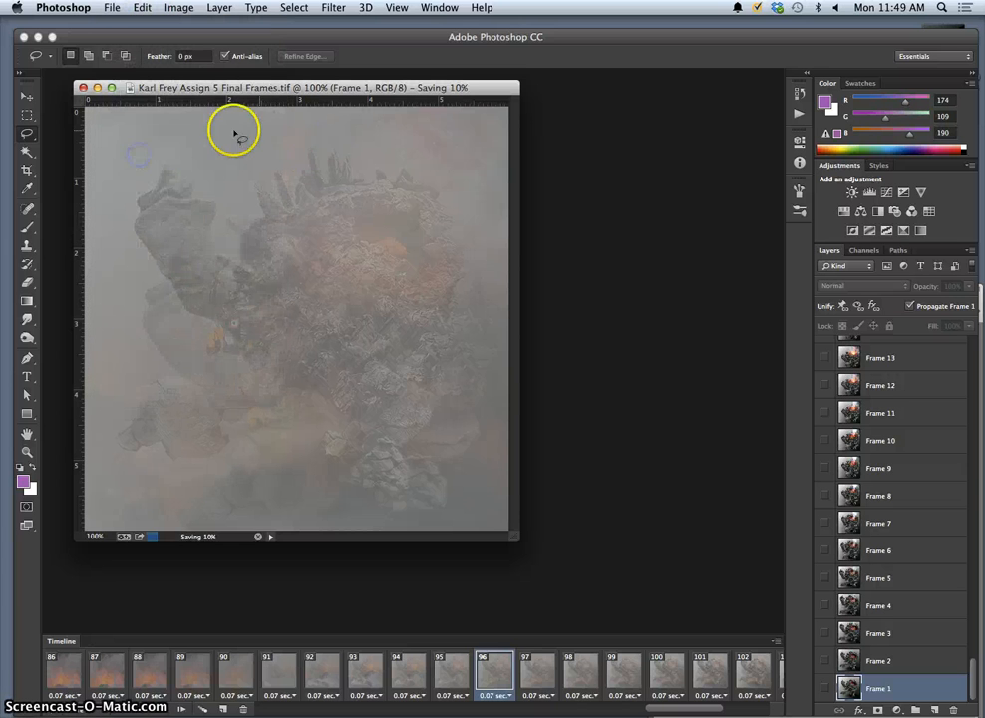
click(111, 9)
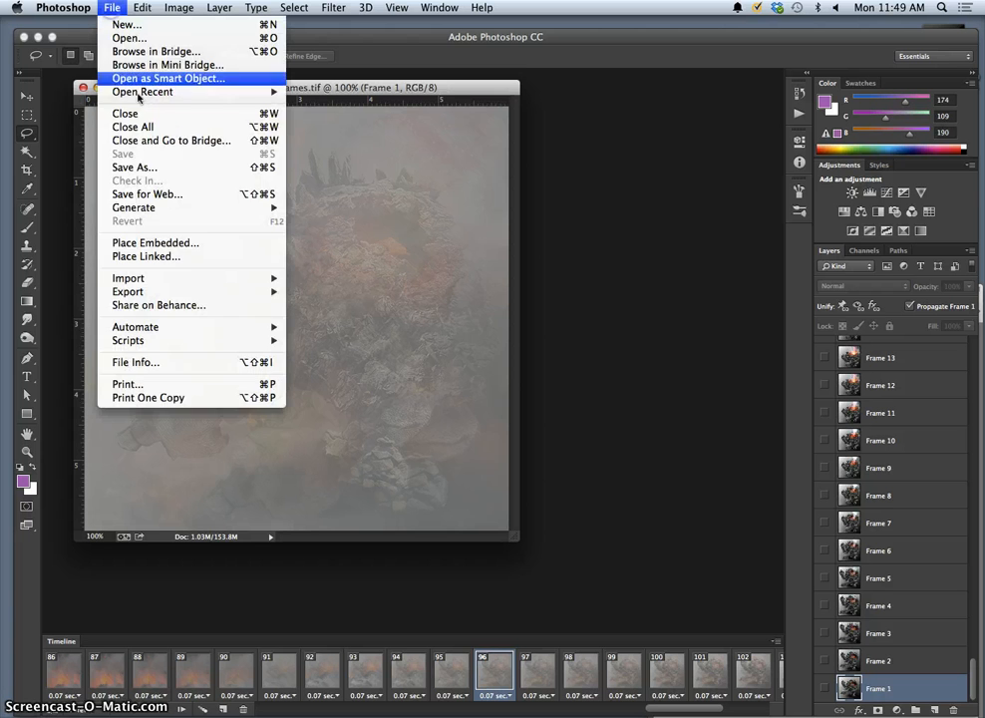
click(213, 197)
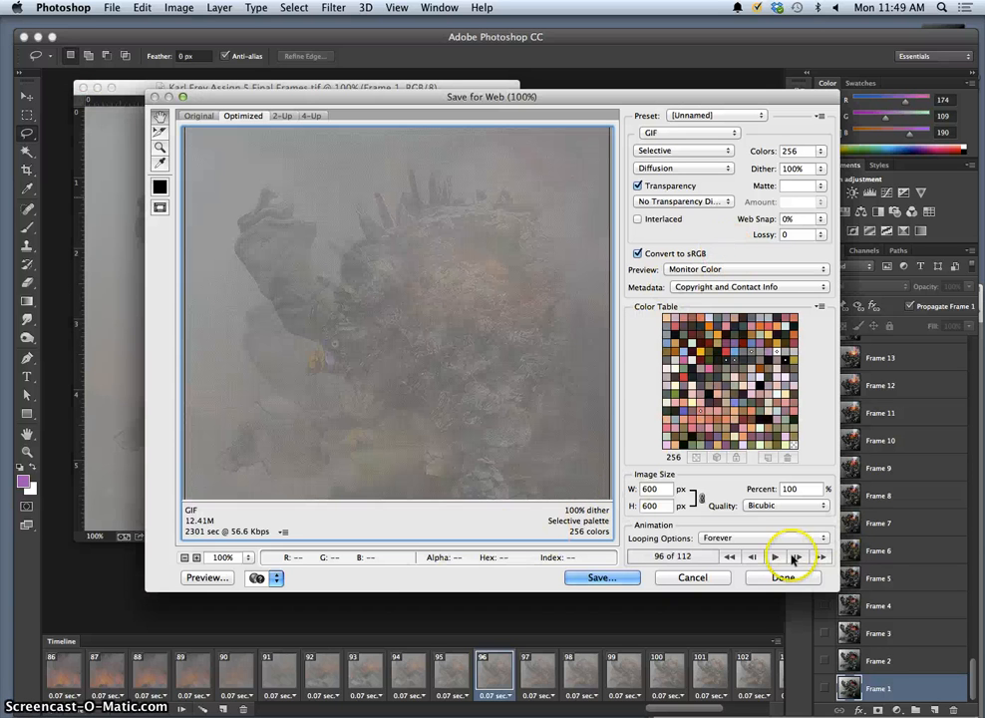
click(776, 557)
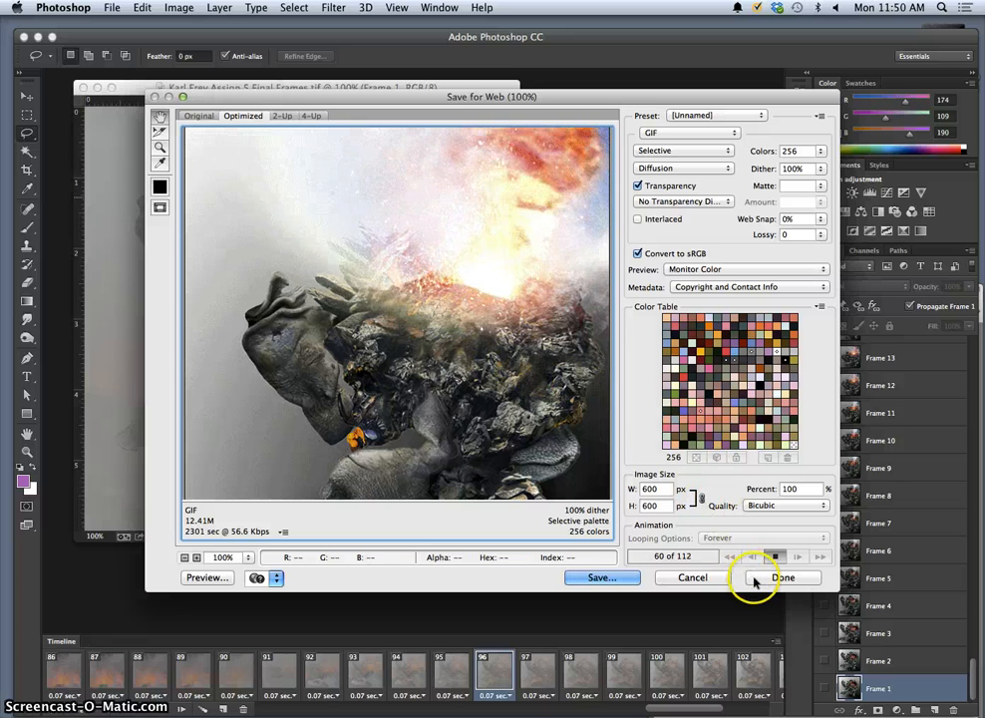
click(603, 578)
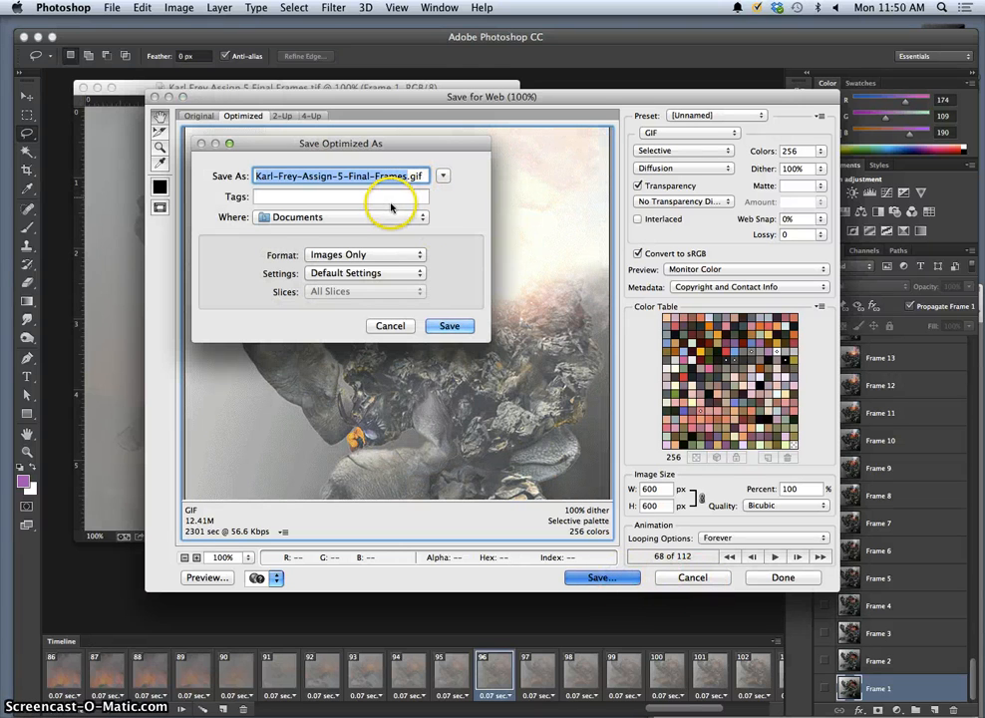
click(449, 326)
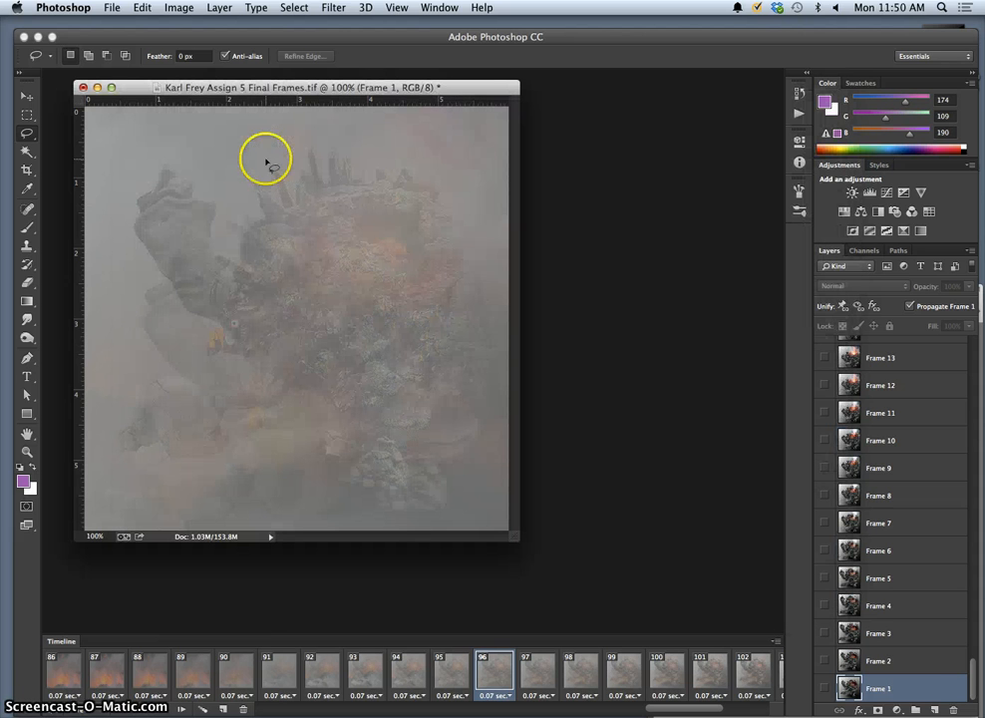
Hide Photoshop, move the exported GIF into open desktop space, and open it with Safari.
click(97, 89)
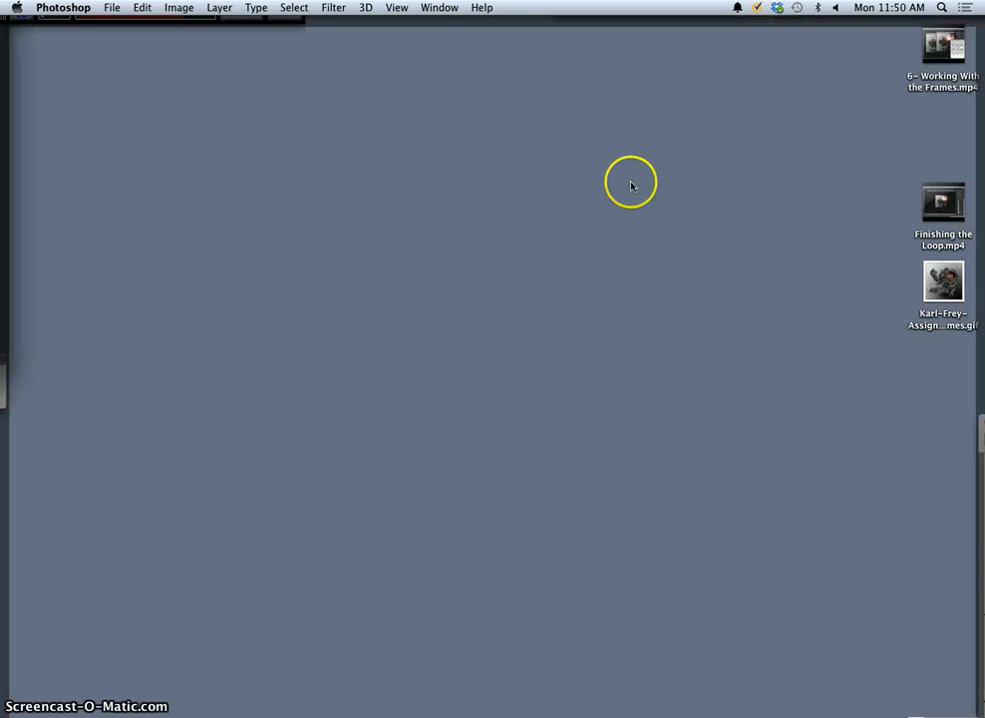
drag(956, 292, 746, 218)
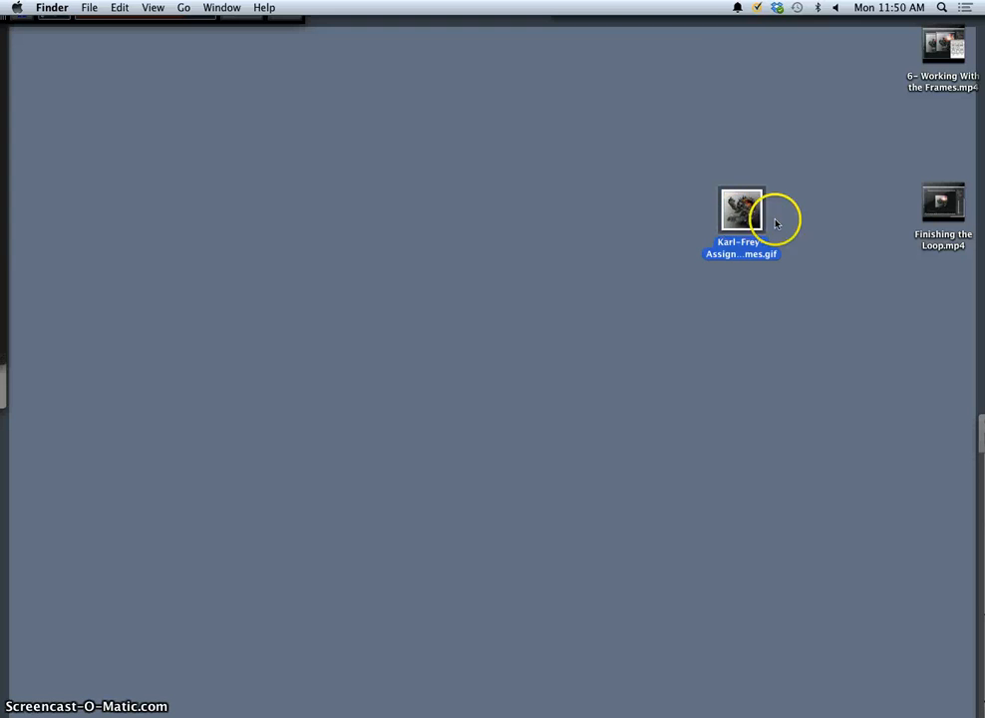
right_click(763, 222)
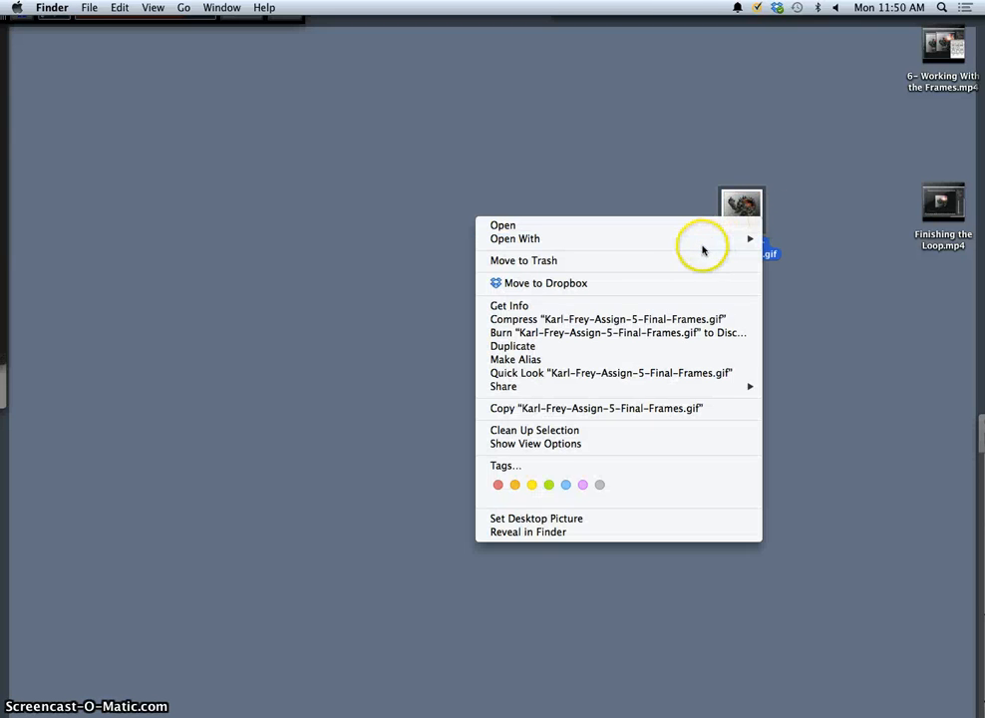
mouse_move(604, 240)
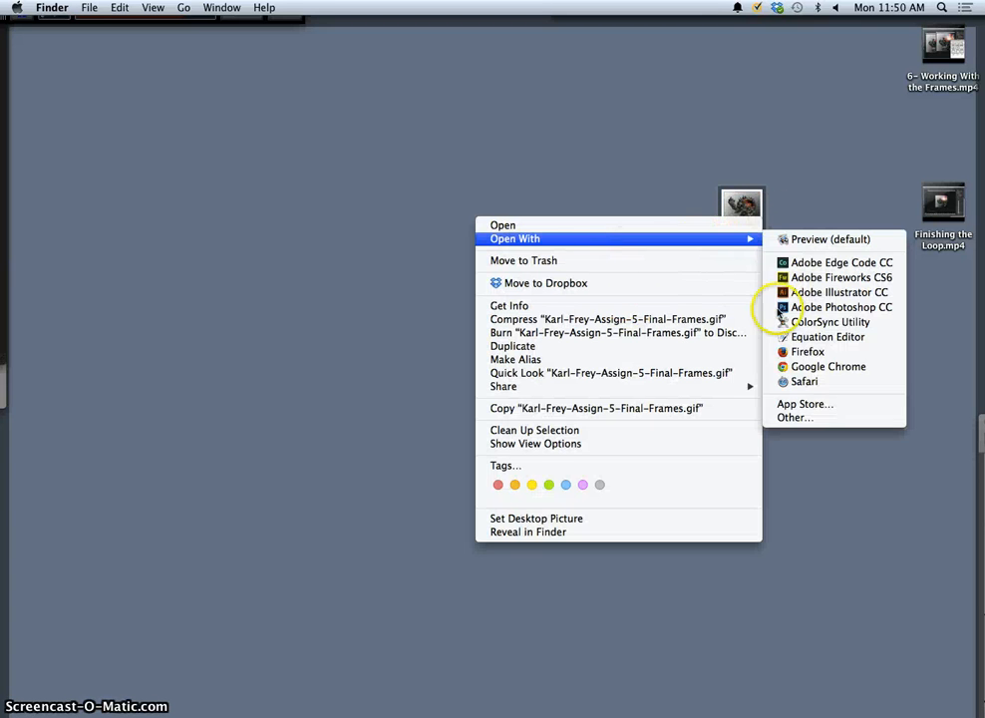
click(809, 382)
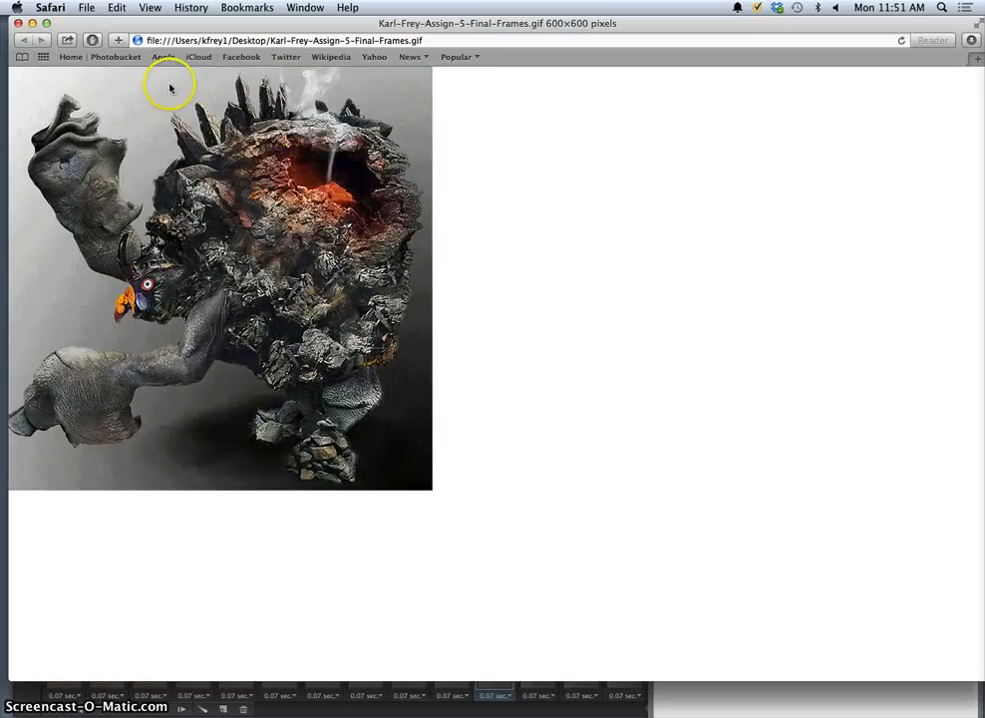
Close the Safari window after watching the looping GIF.
click(18, 22)
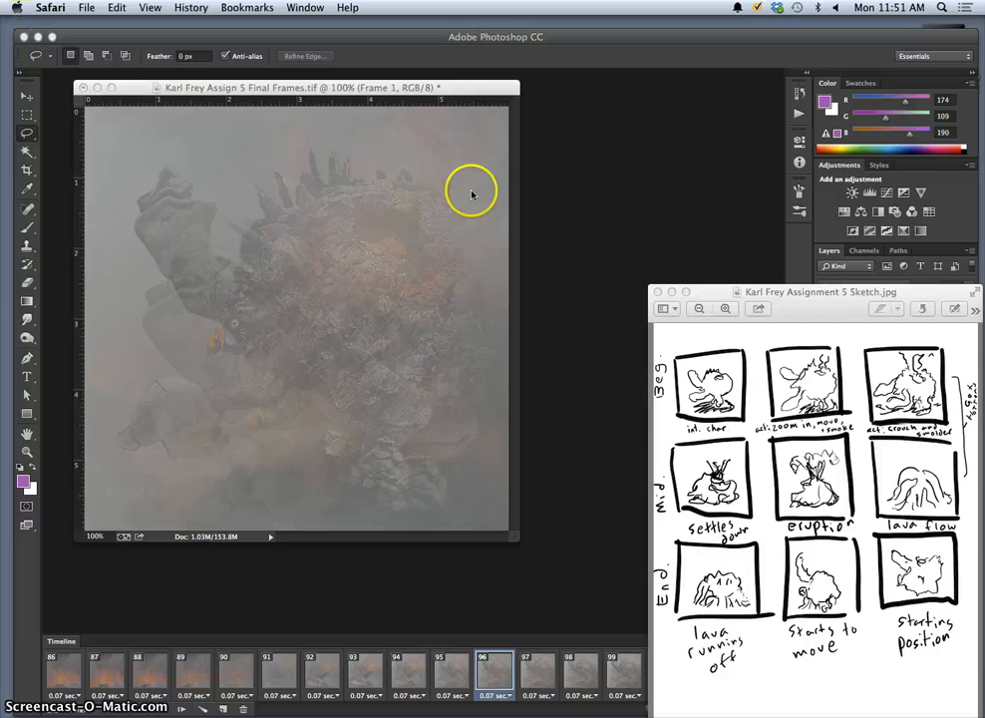
Bring Photoshop forward, toggle the desktop with F11, and nudge the document window right.
click(540, 179)
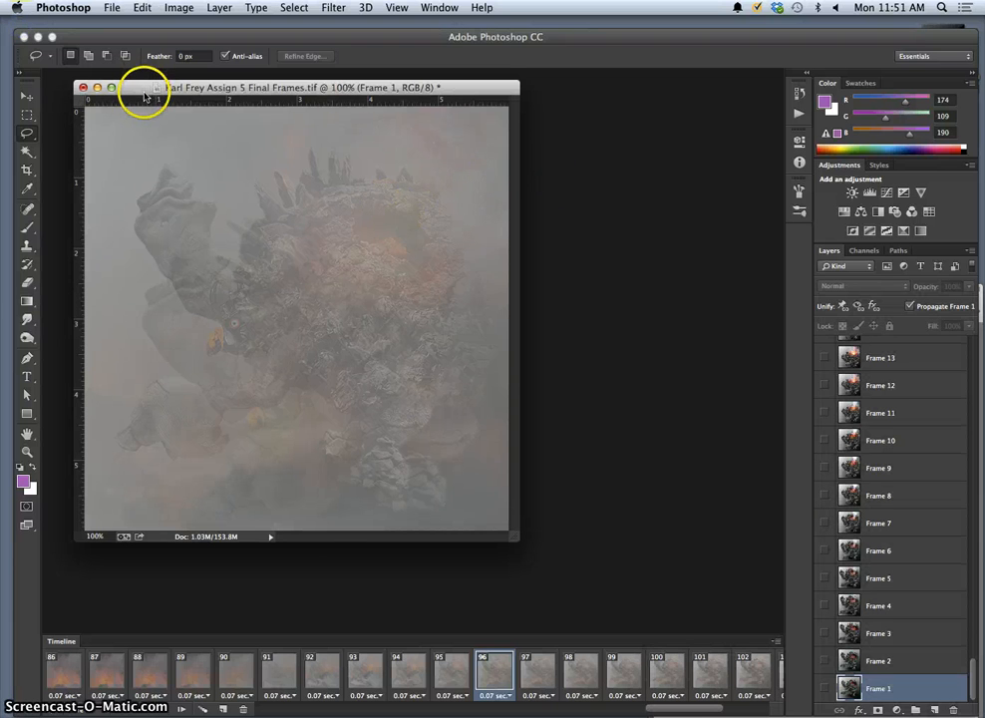
key(F11)
key(F11)
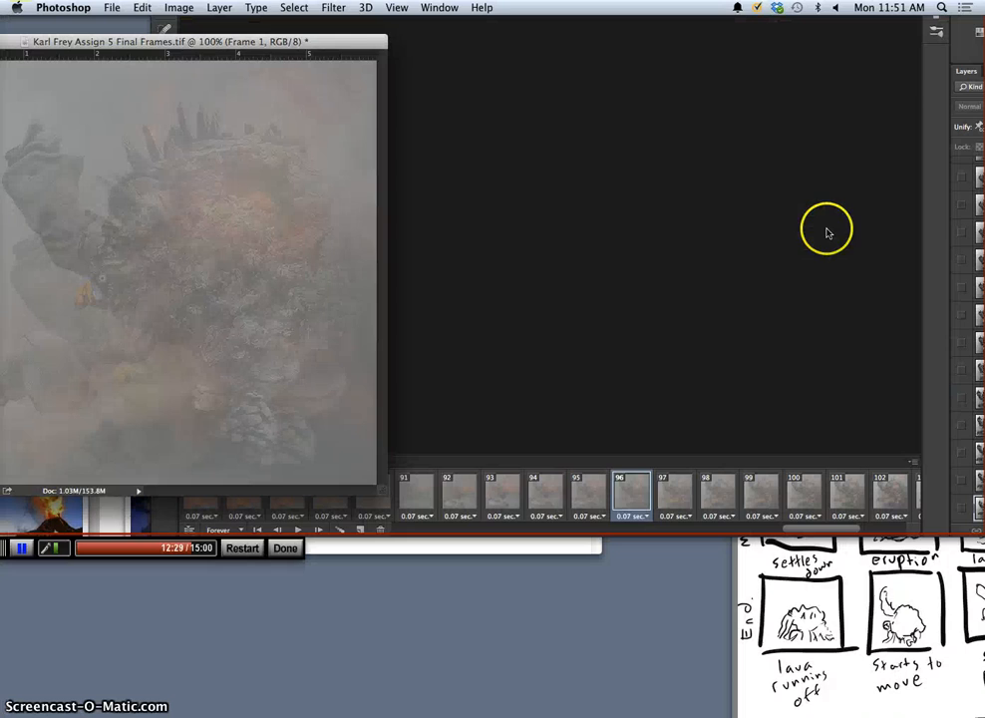
drag(220, 98, 247, 100)
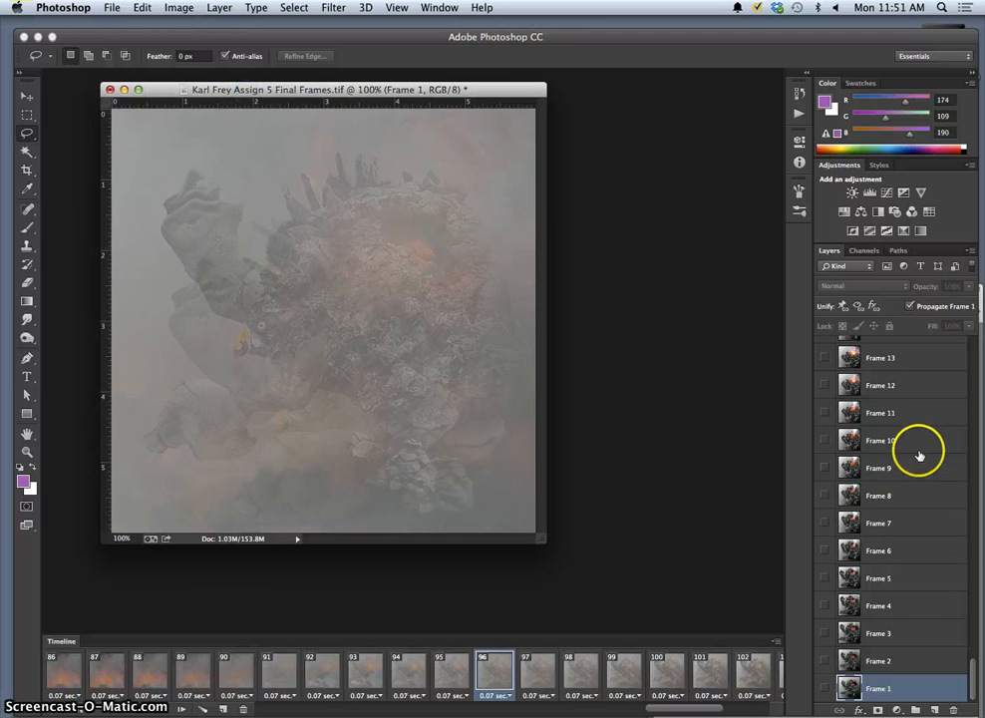
scroll(920, 451, up, 15)
Briefly bring up the storyboard sketch for reference, then return to the Photoshop document.
scroll(920, 455, down, 5)
scroll(920, 455, down, 6)
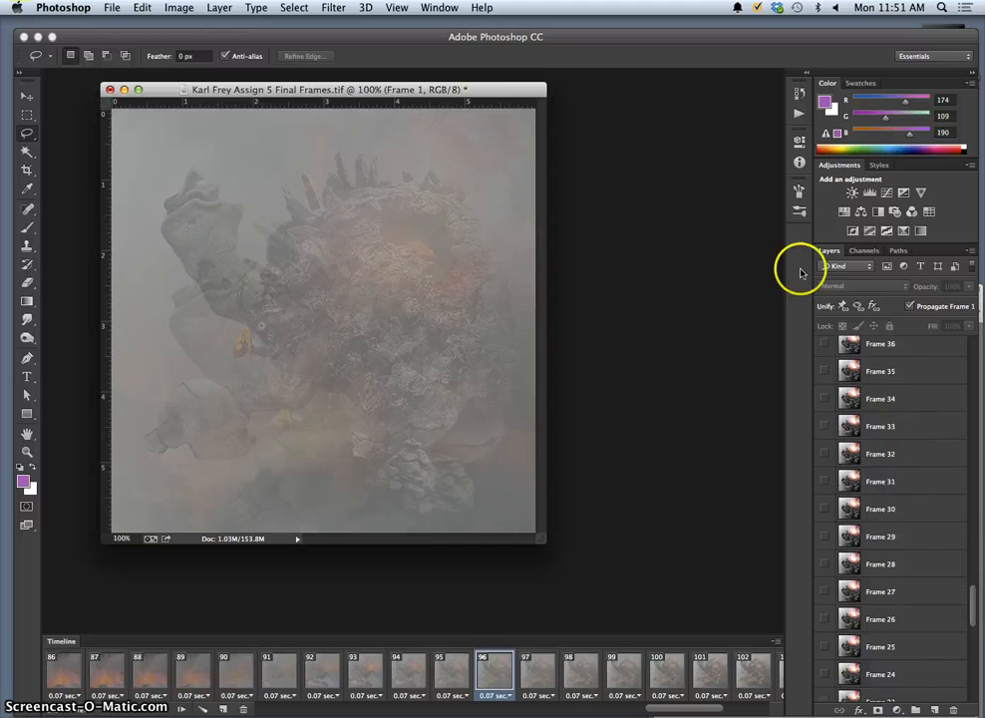
click(796, 714)
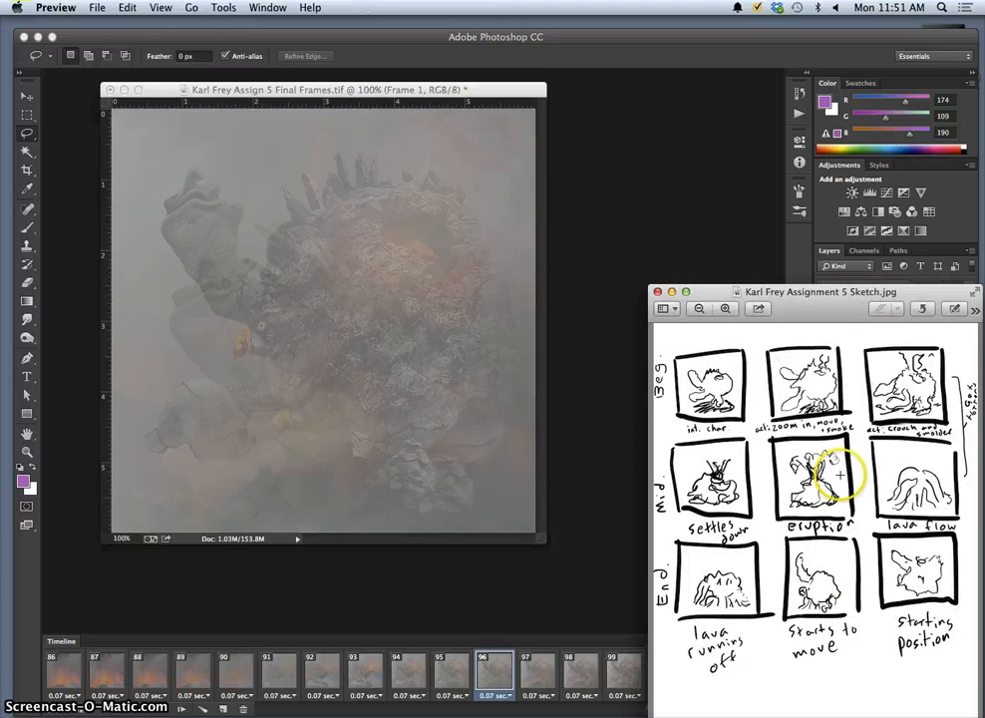
click(625, 422)
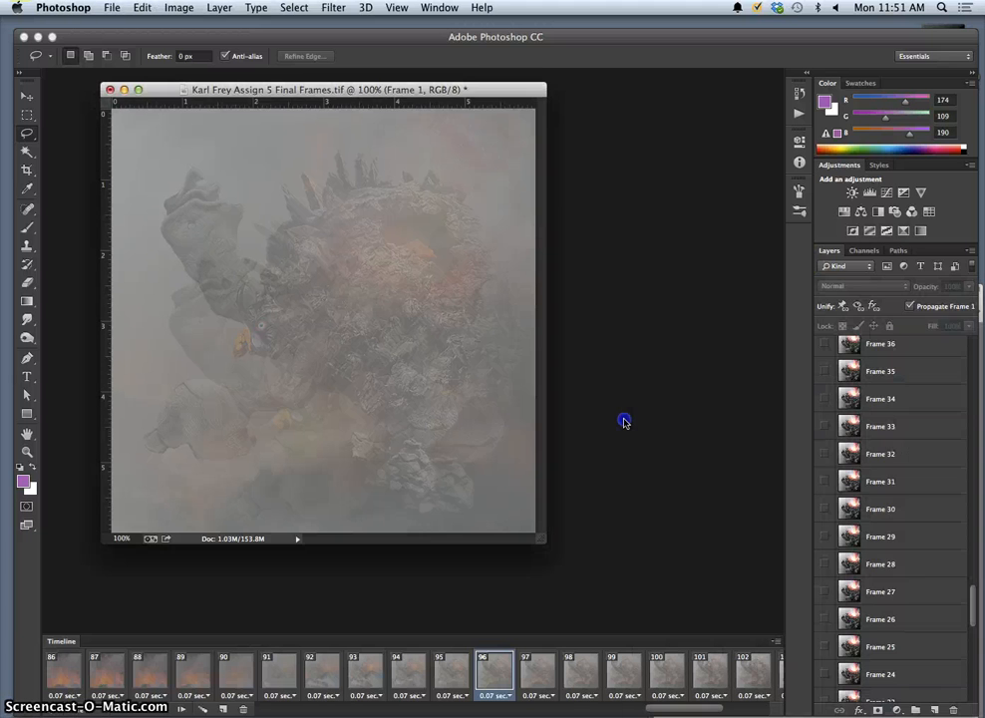
scroll(887, 511, up, 10)
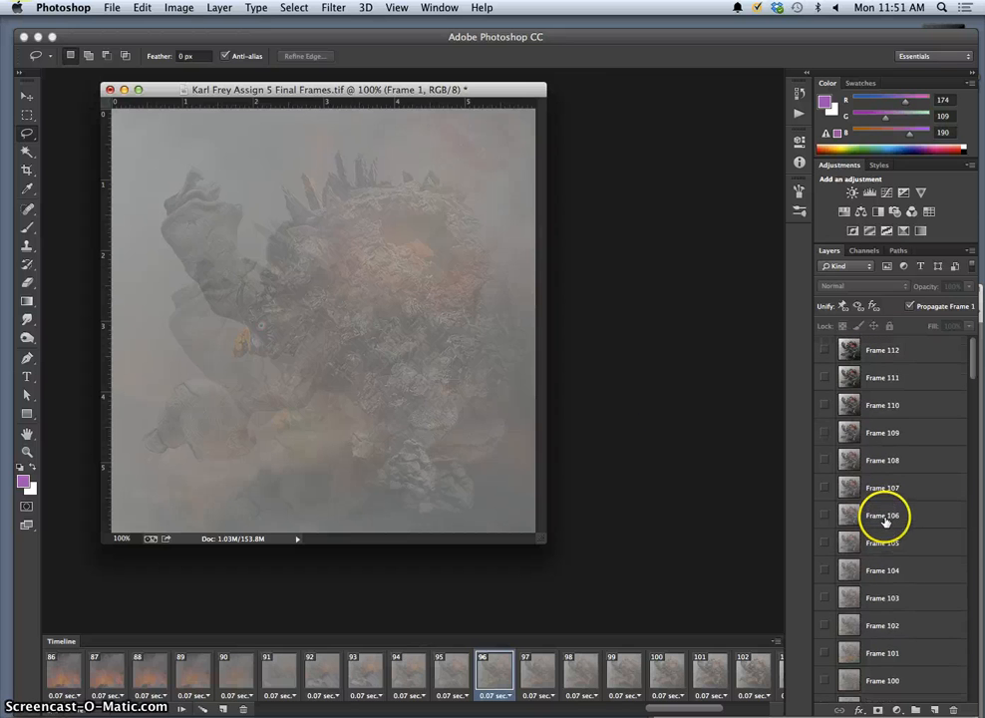
scroll(887, 511, down, 3)
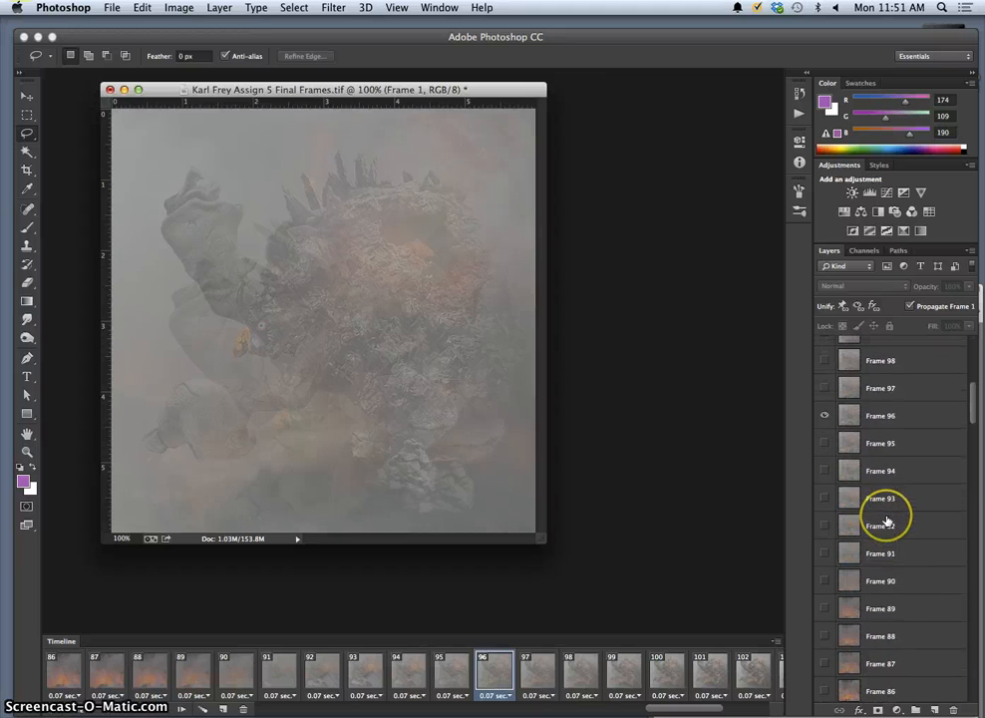
Hide the Frame 96 layer, show Frame 61, and enlarge the document window.
click(826, 420)
scroll(848, 473, down, 4)
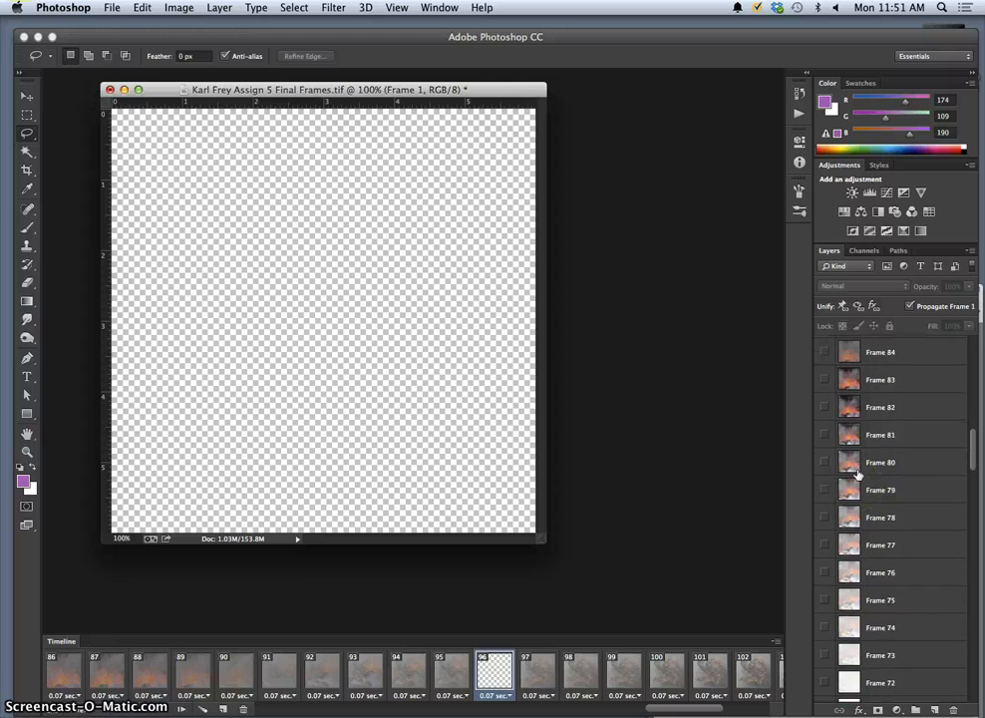
scroll(857, 475, down, 2)
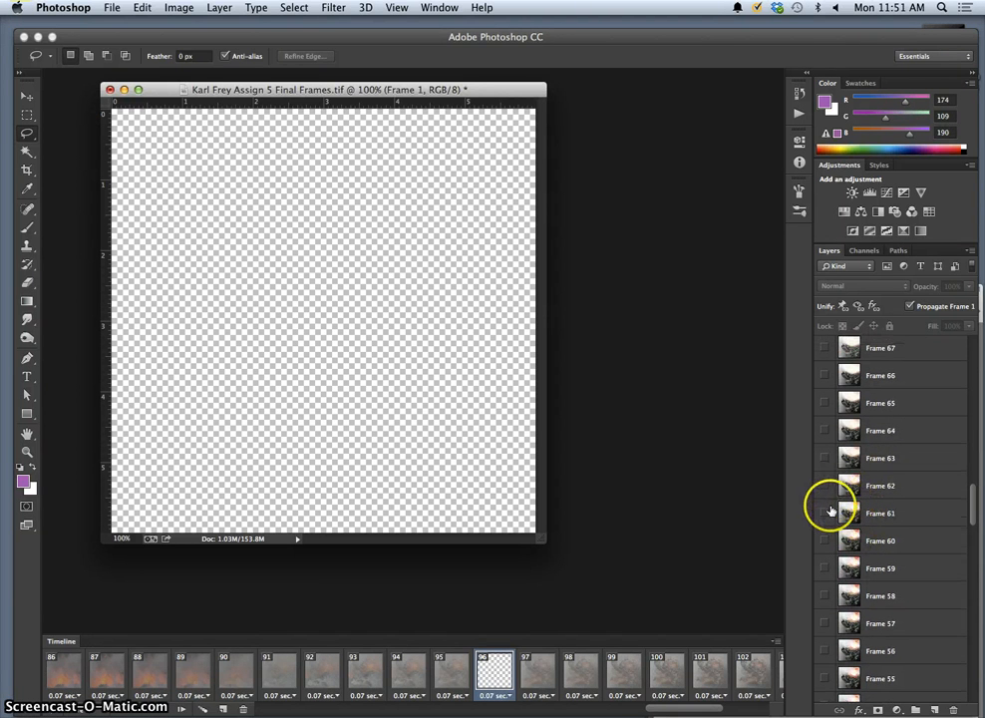
click(825, 513)
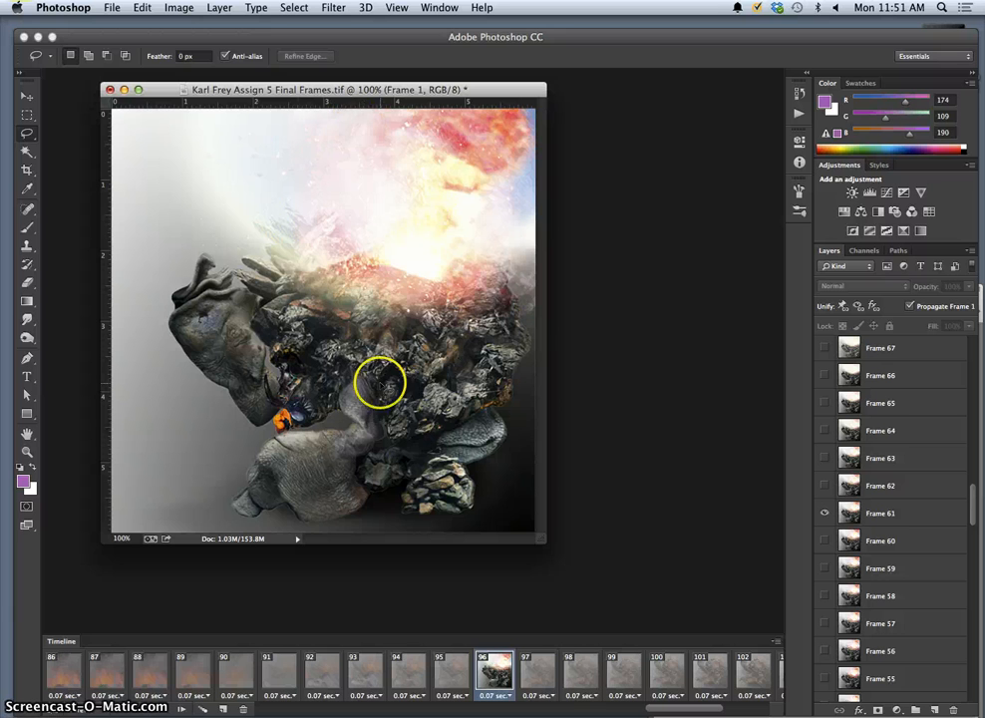
drag(543, 542, 606, 594)
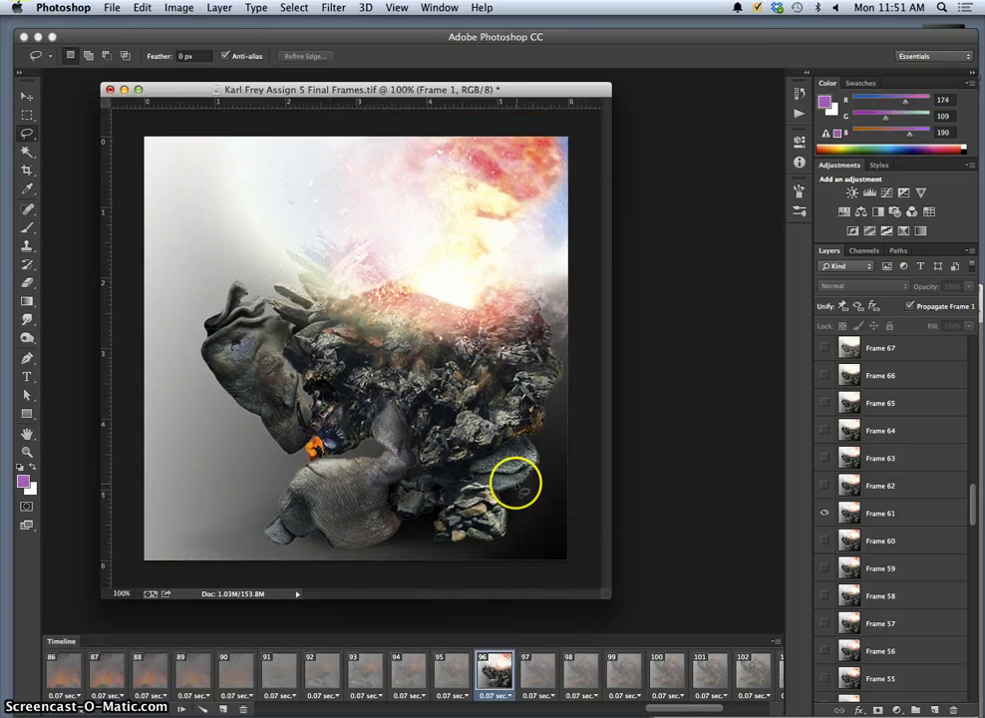
Open Canvas Size, dismiss it unchanged, and reposition the Final Frames window.
click(179, 8)
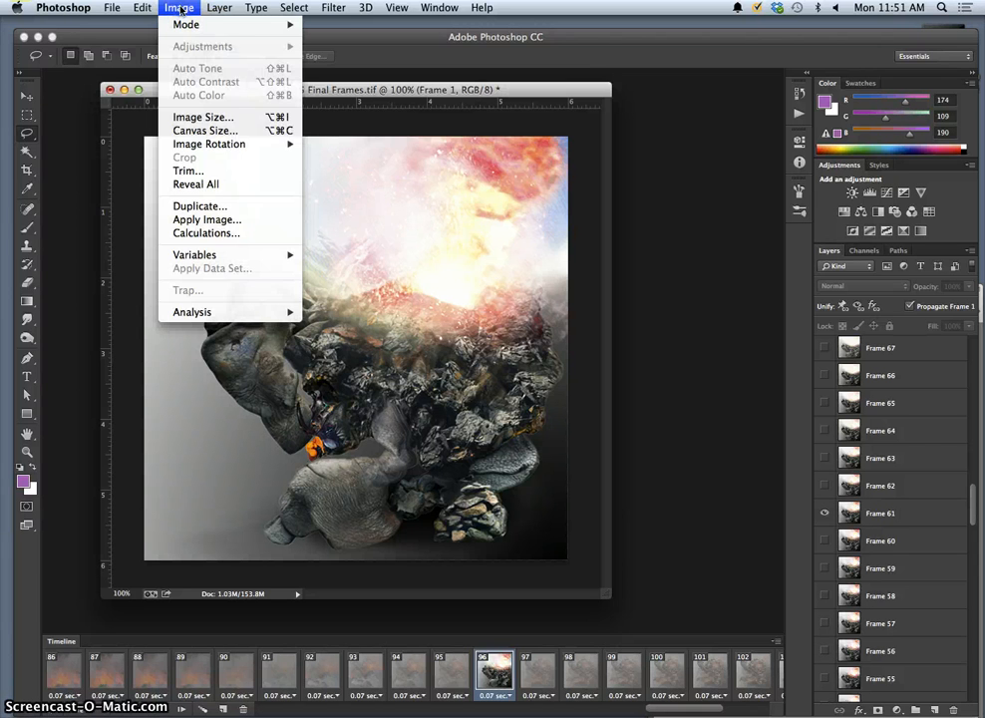
click(237, 131)
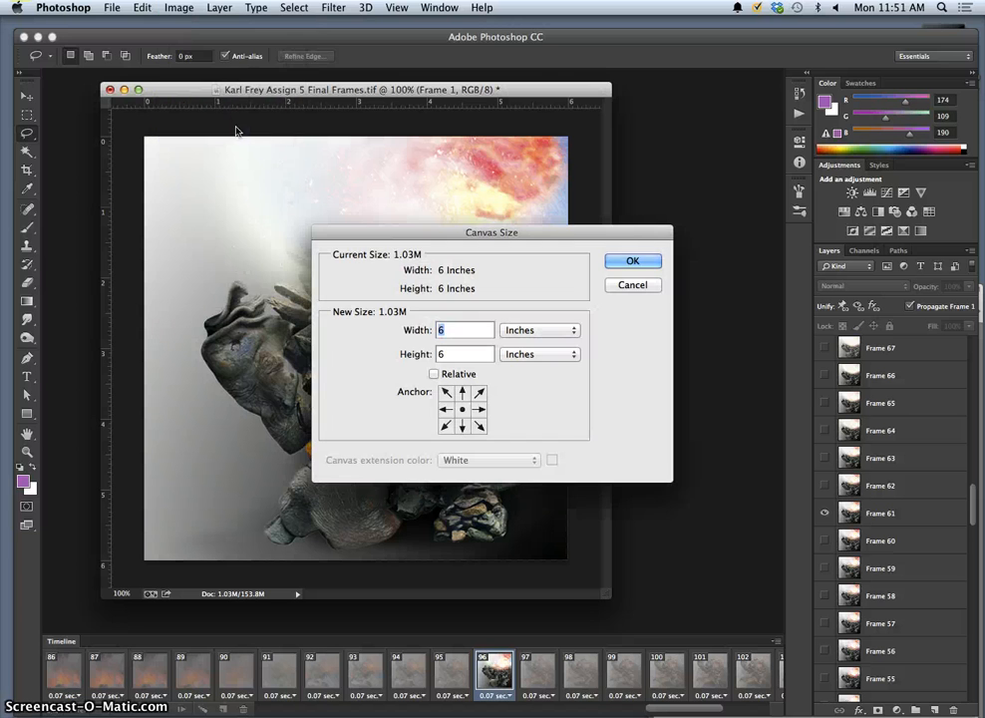
click(631, 285)
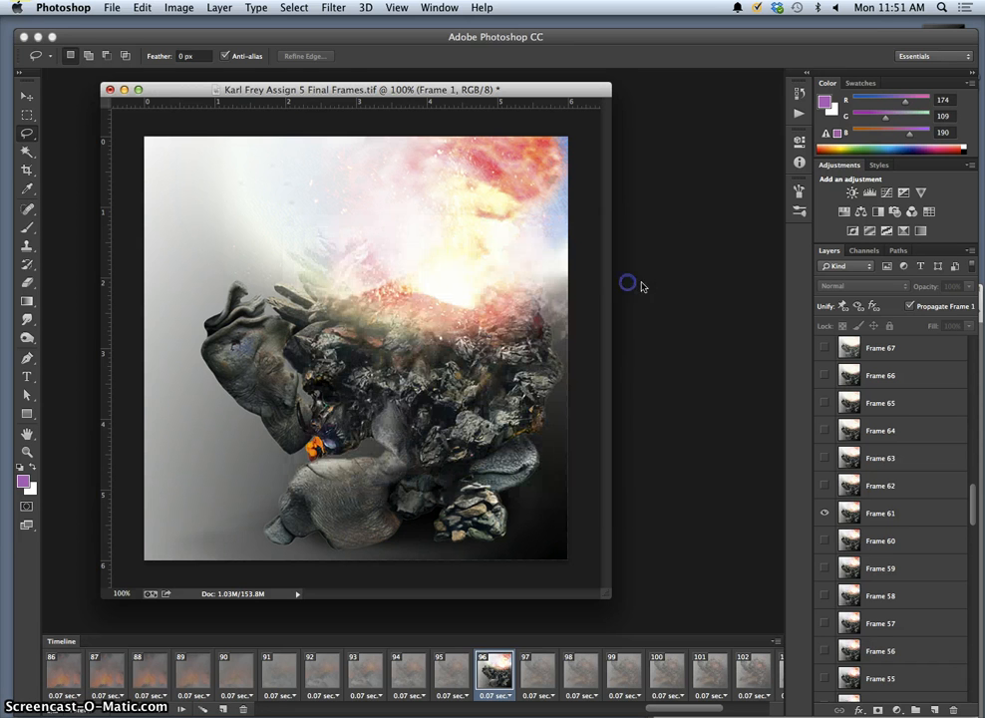
drag(327, 90, 491, 162)
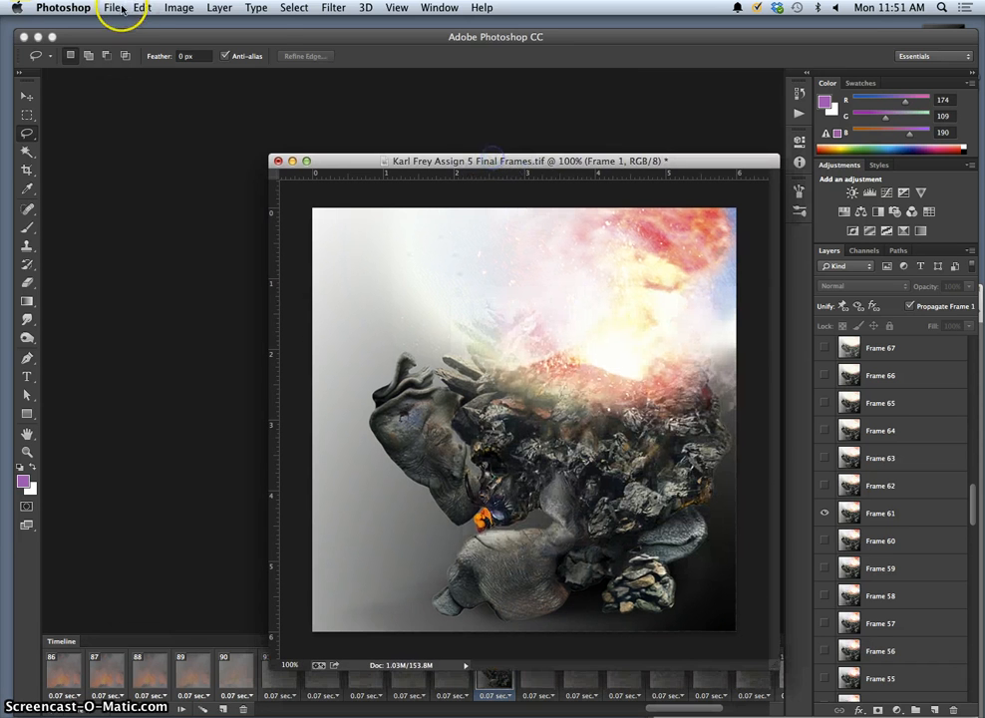
Create a new white 12 × 12 inch, 350 ppi document for the final story board.
click(119, 11)
click(129, 24)
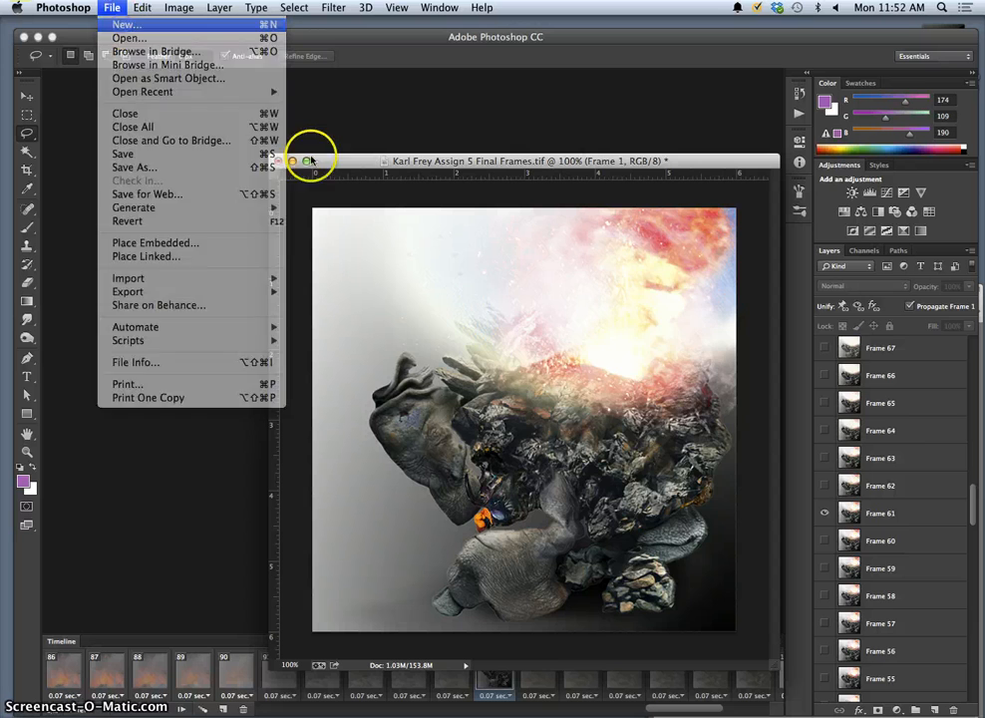
click(632, 373)
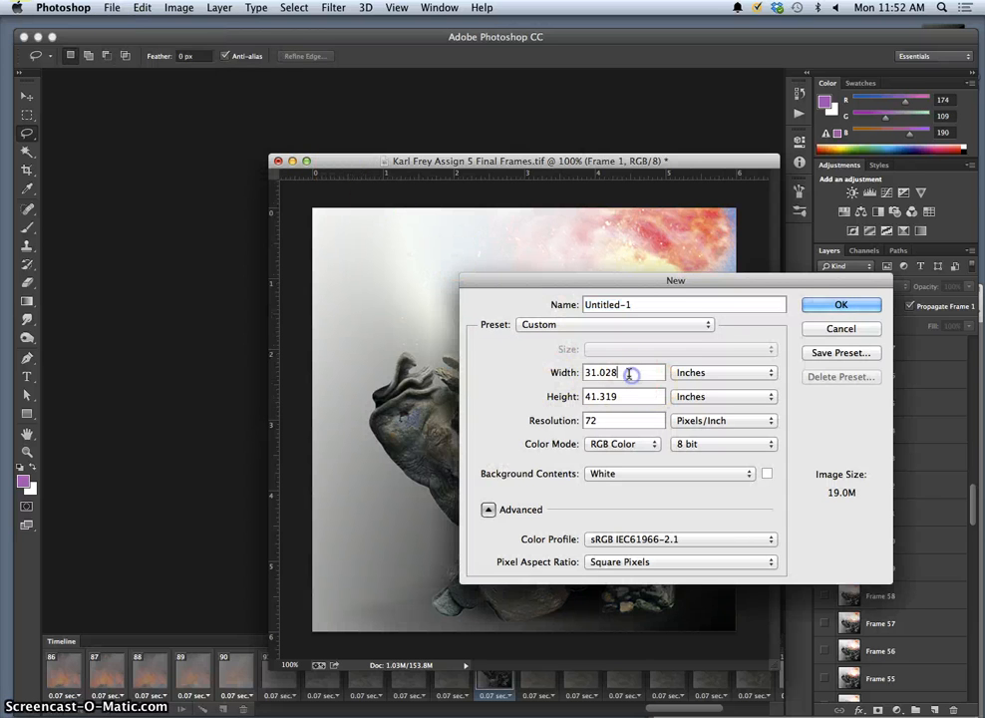
drag(636, 279, 355, 118)
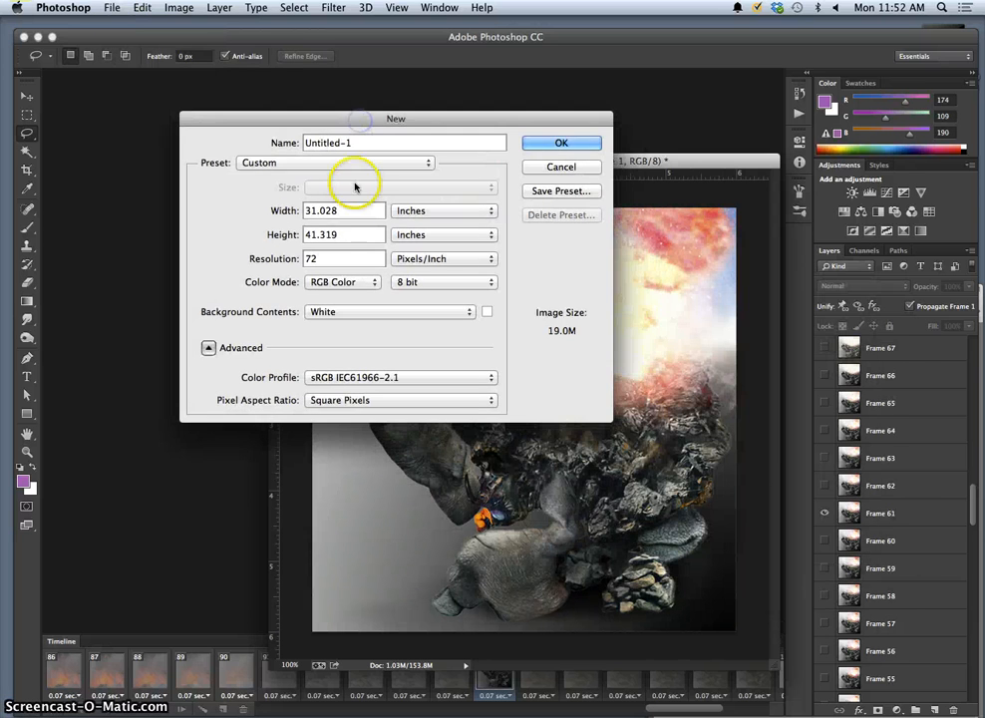
drag(347, 209, 282, 210)
text(12)
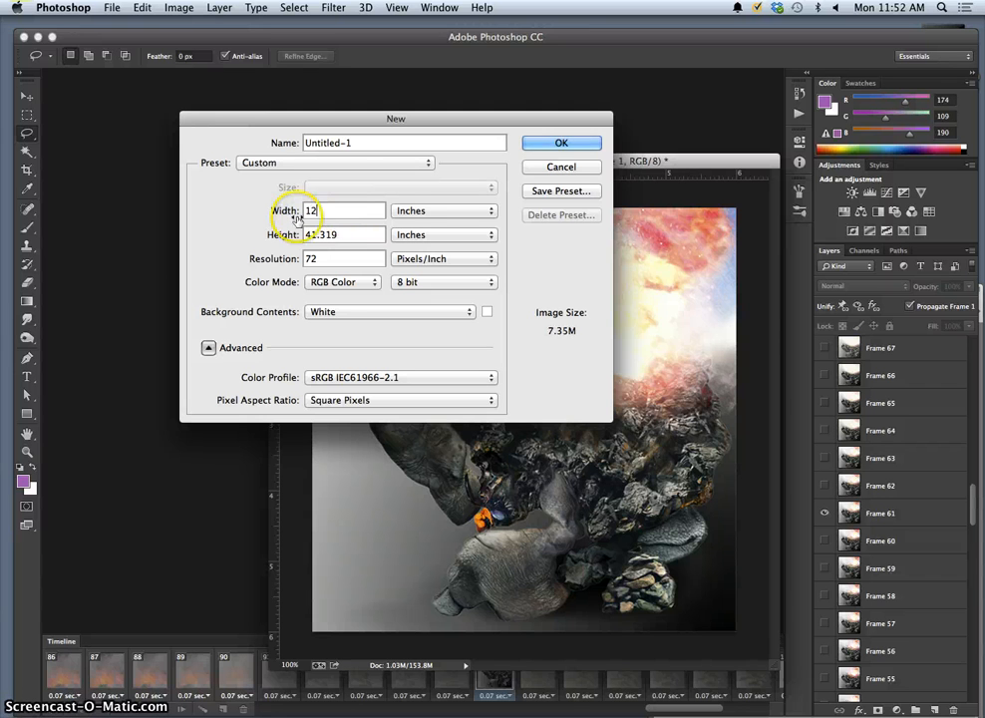
drag(345, 234, 290, 234)
text(12)
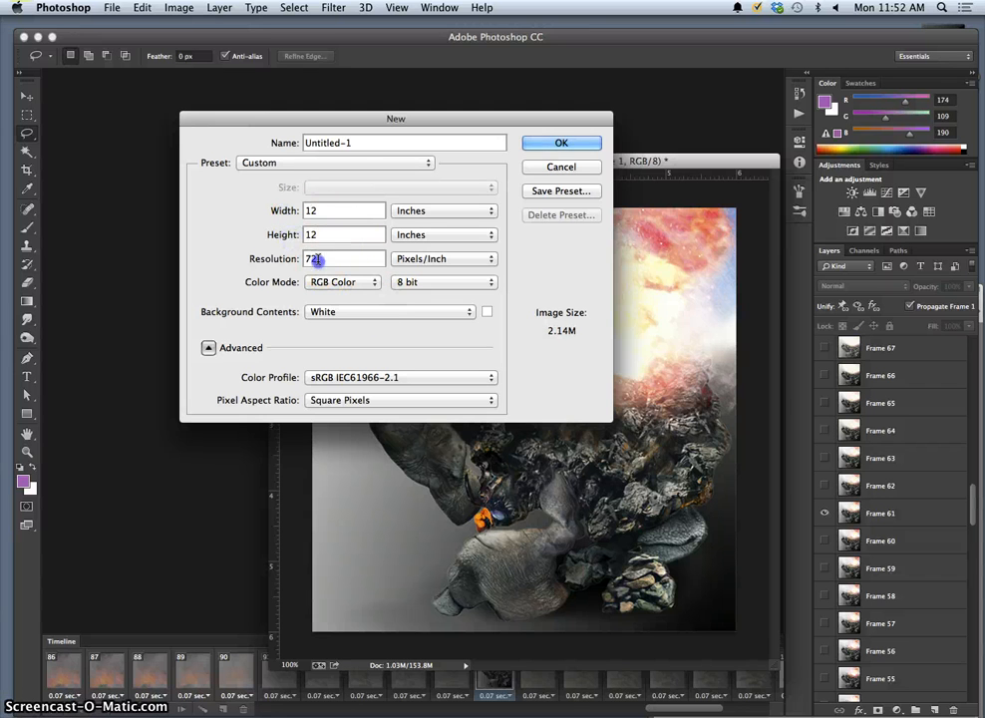
text(350)
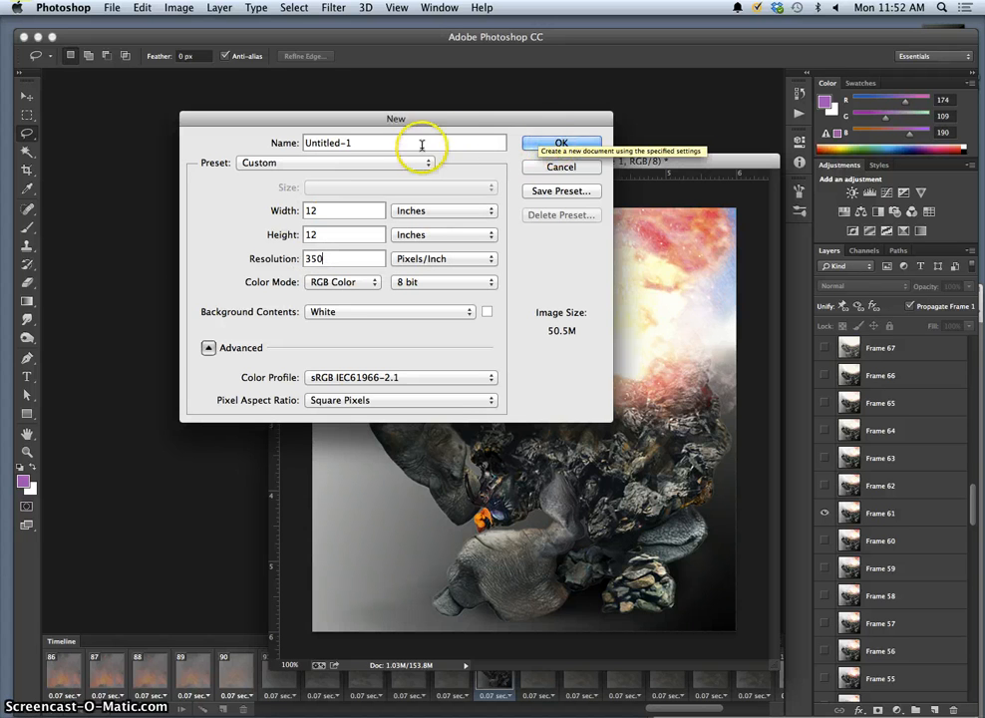
click(376, 147)
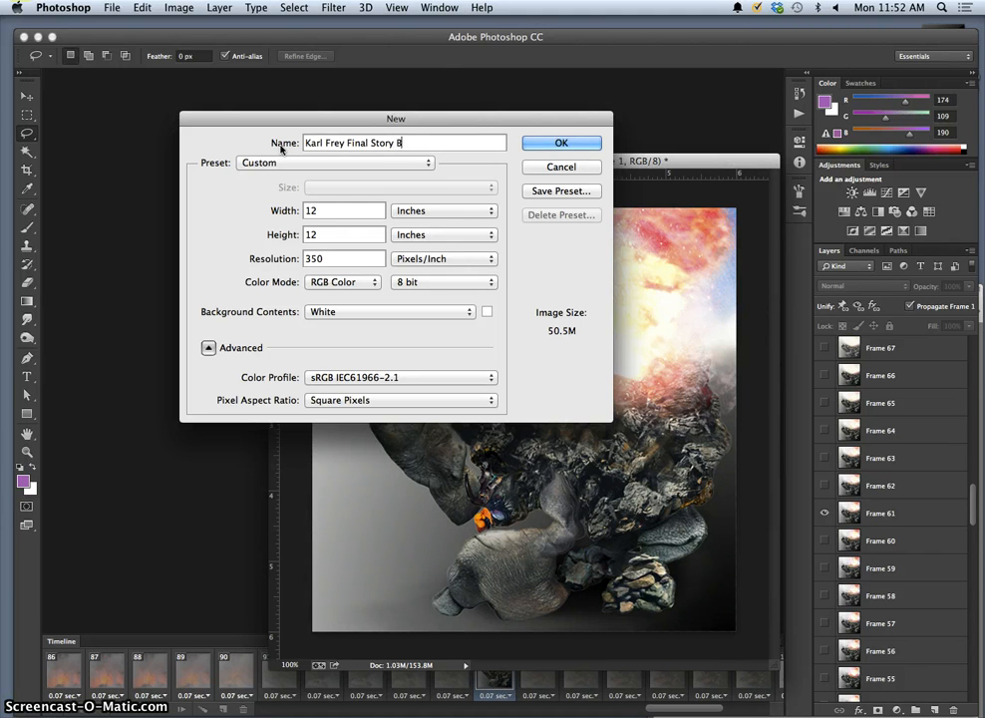
click(561, 143)
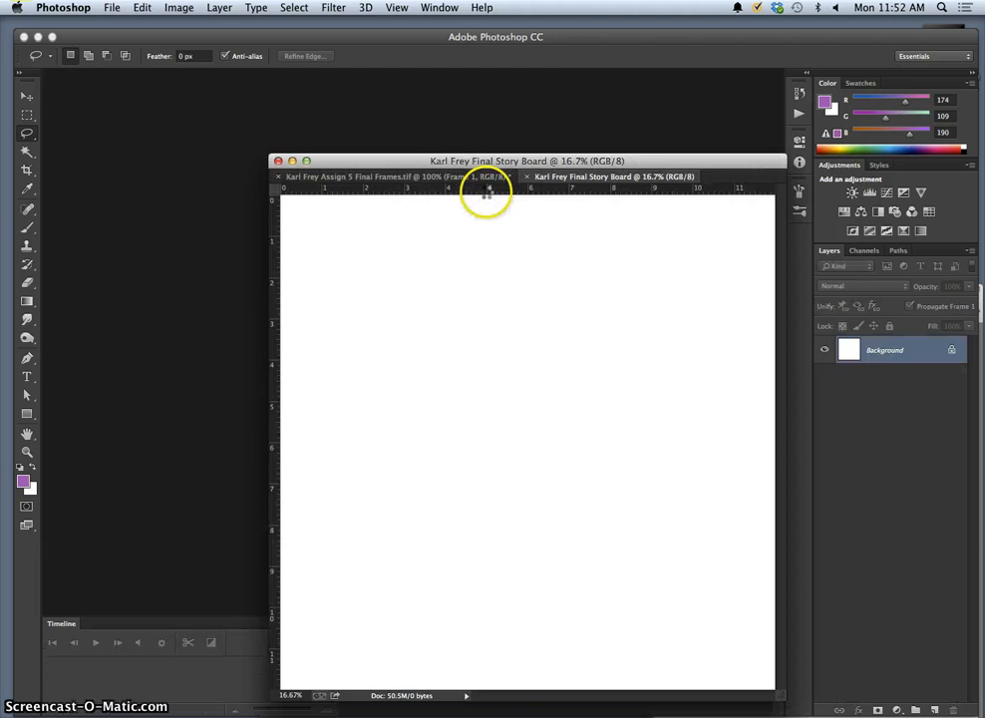
Float both document tabs and drag the Frame 61 layer onto the story board.
drag(547, 189, 115, 101)
drag(606, 174, 616, 162)
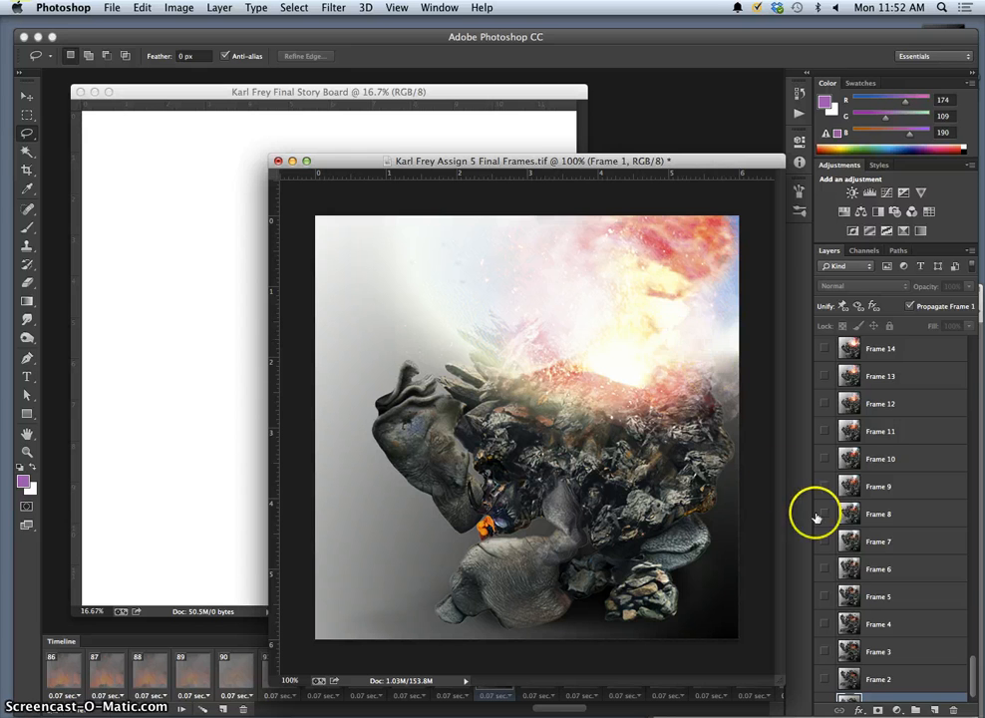
scroll(848, 517, down, 1)
scroll(853, 517, up, 15)
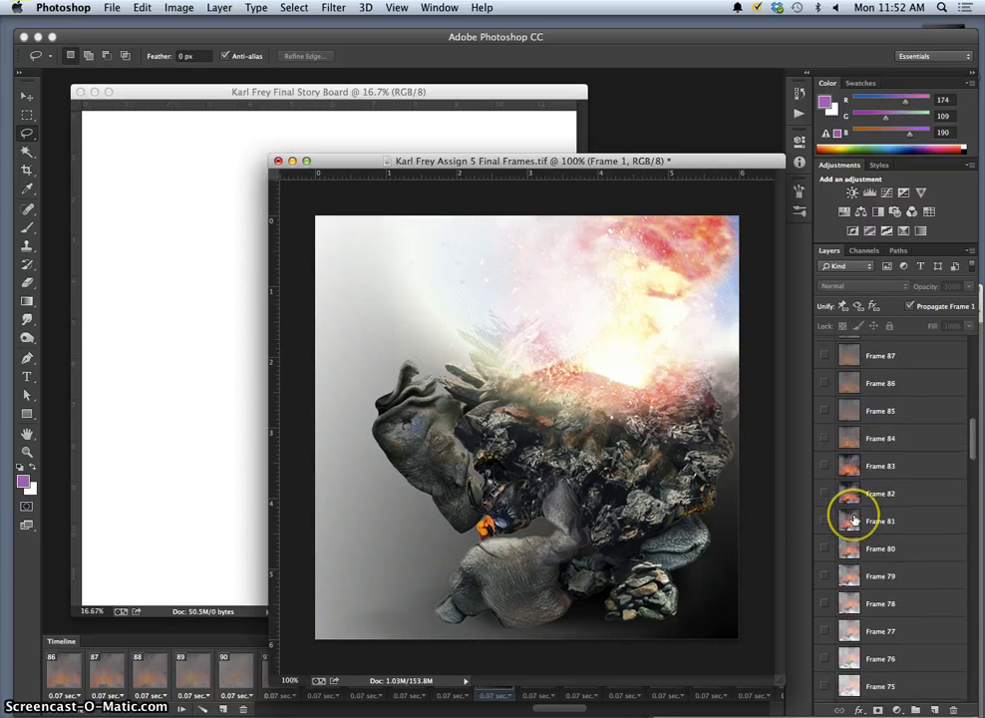
click(878, 437)
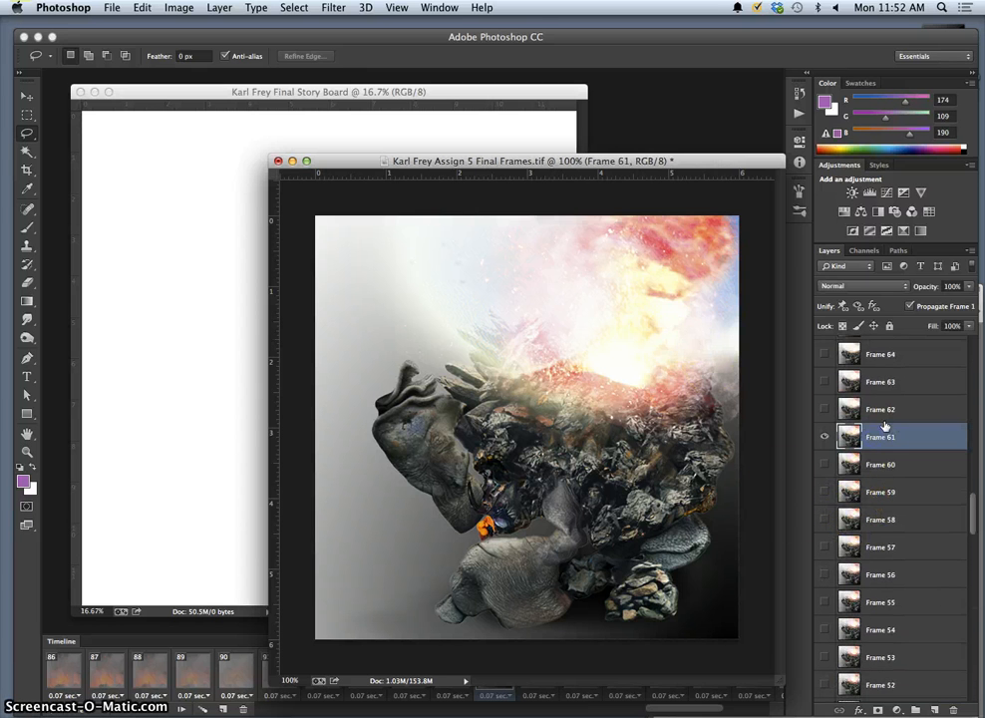
drag(904, 432, 204, 282)
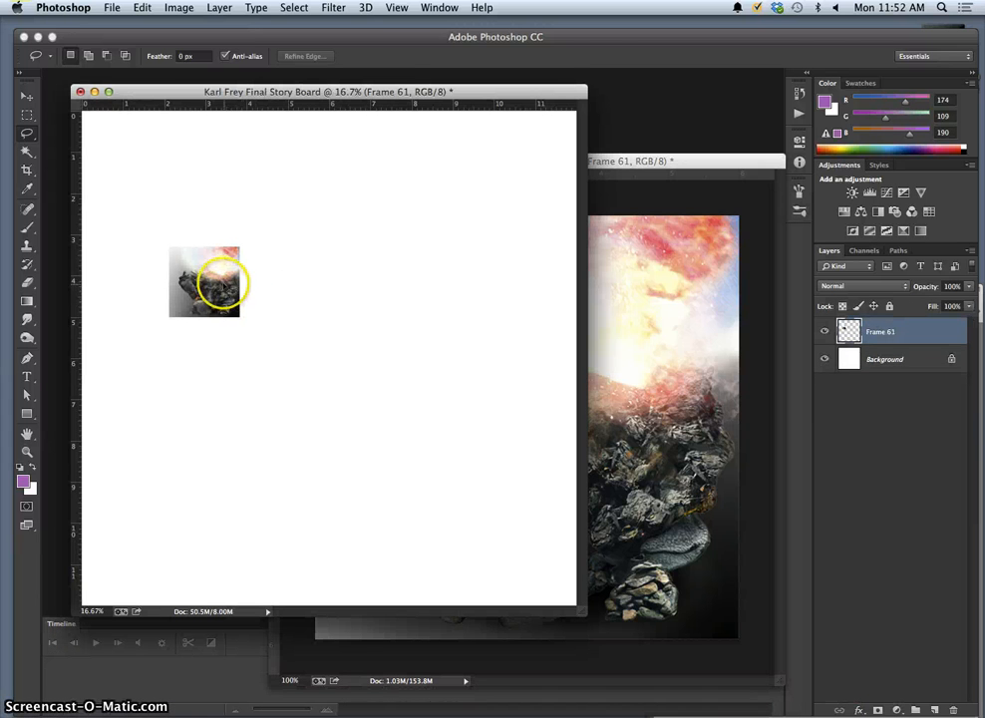
Move the Frame 61 image to the story board's top-left corner and enlarge the window.
drag(277, 301, 276, 300)
key(super+z)
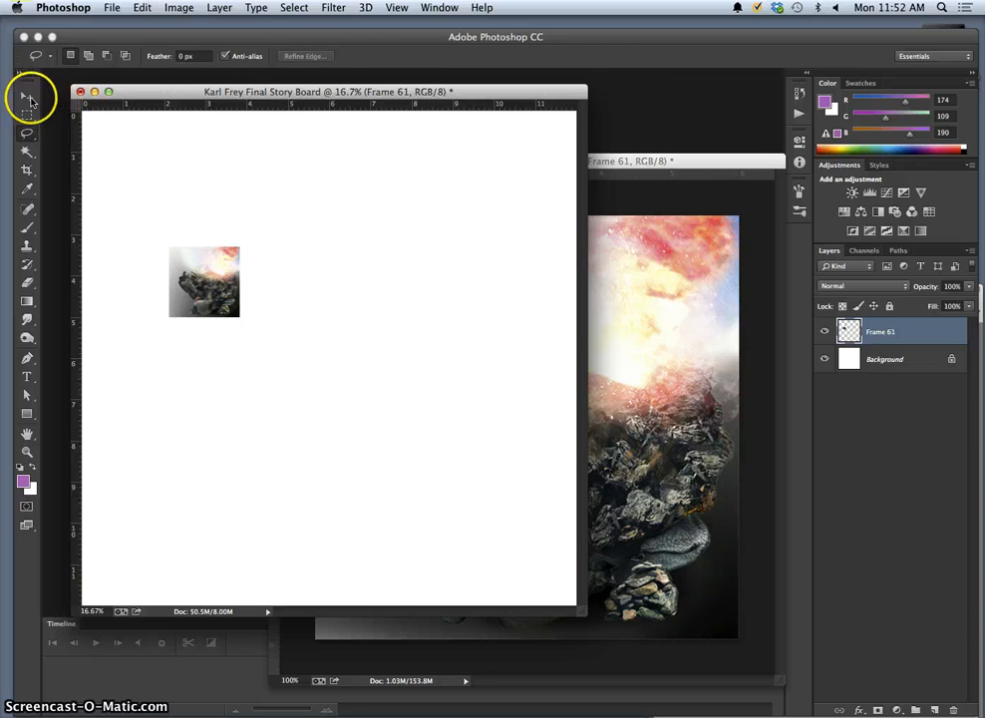
click(29, 97)
drag(195, 254, 106, 119)
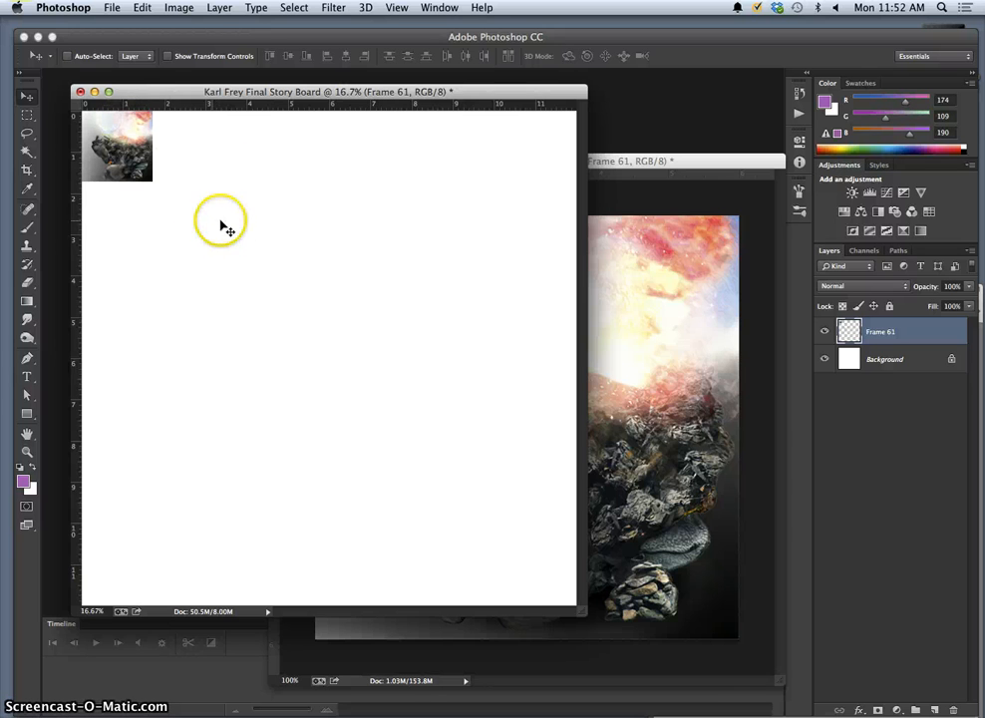
drag(577, 604, 710, 675)
Crop the story board down to the Frame 61 image and zoom in.
click(28, 170)
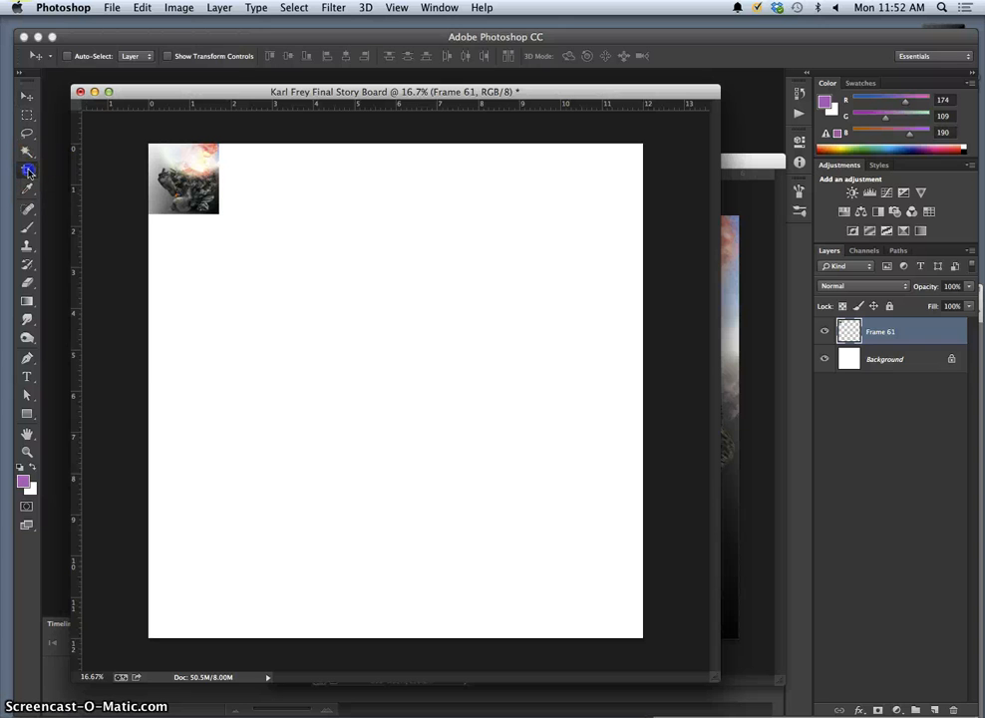
drag(143, 146, 135, 130)
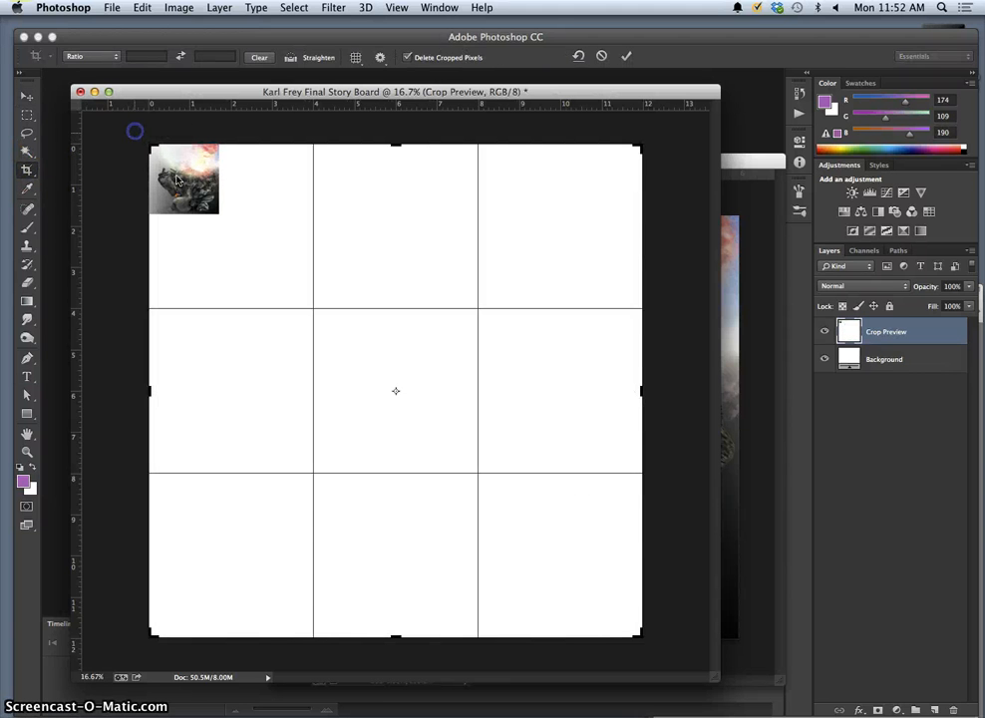
drag(640, 636, 432, 425)
key(Return)
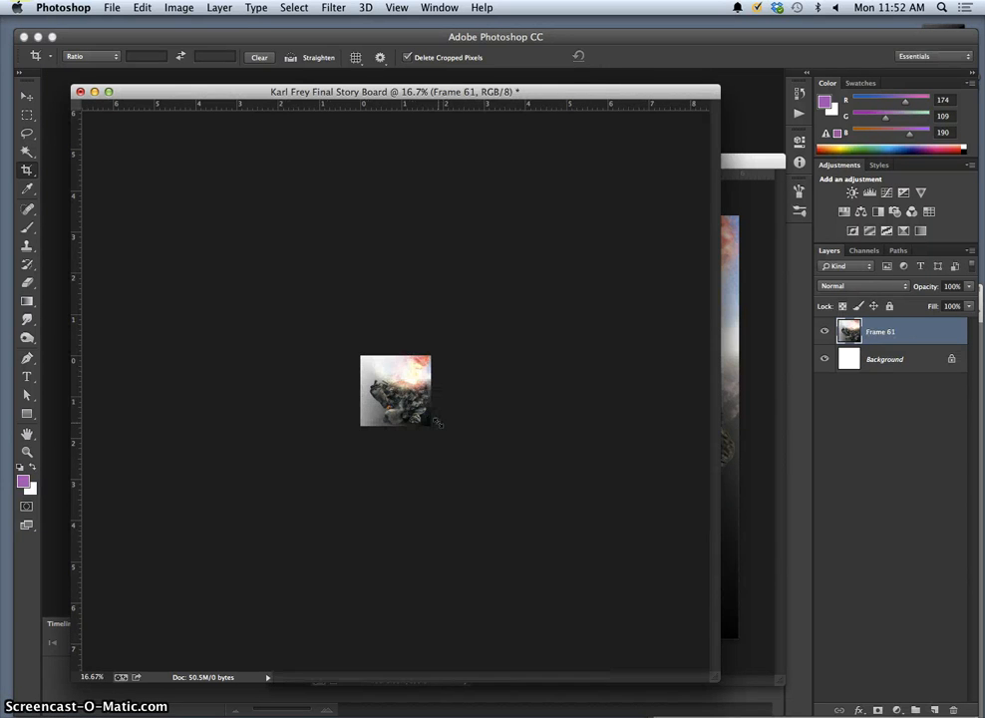
key(super+equal)
key(super+equal)
key(super+equal)
key(super+equal)
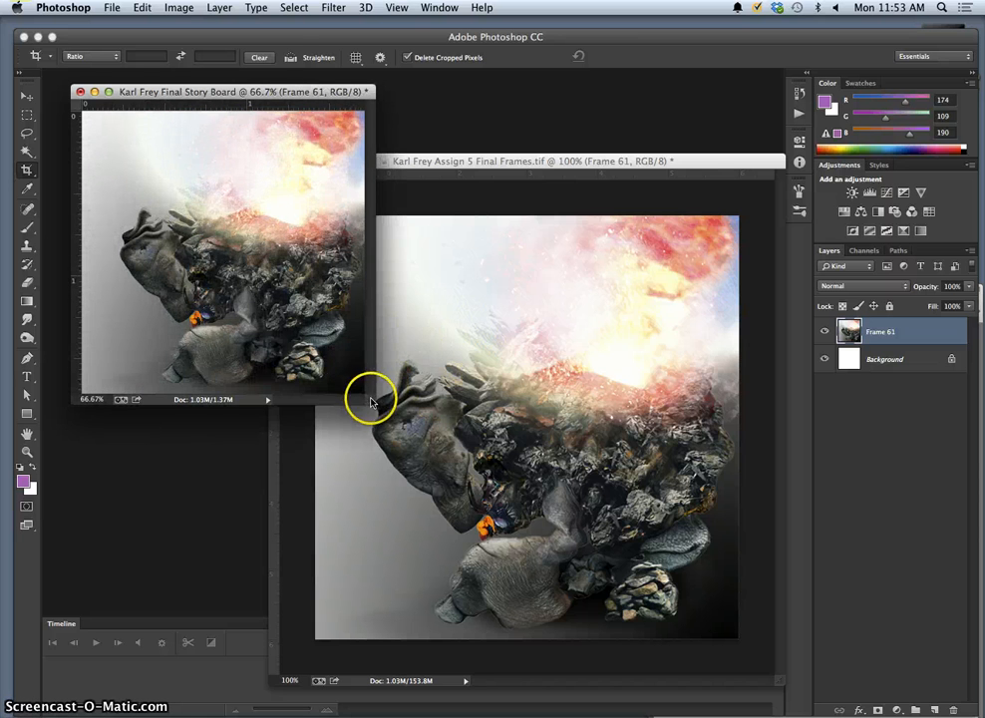
Set the story board canvas size to 10 × 10 inches, centred.
drag(371, 402, 470, 489)
click(178, 7)
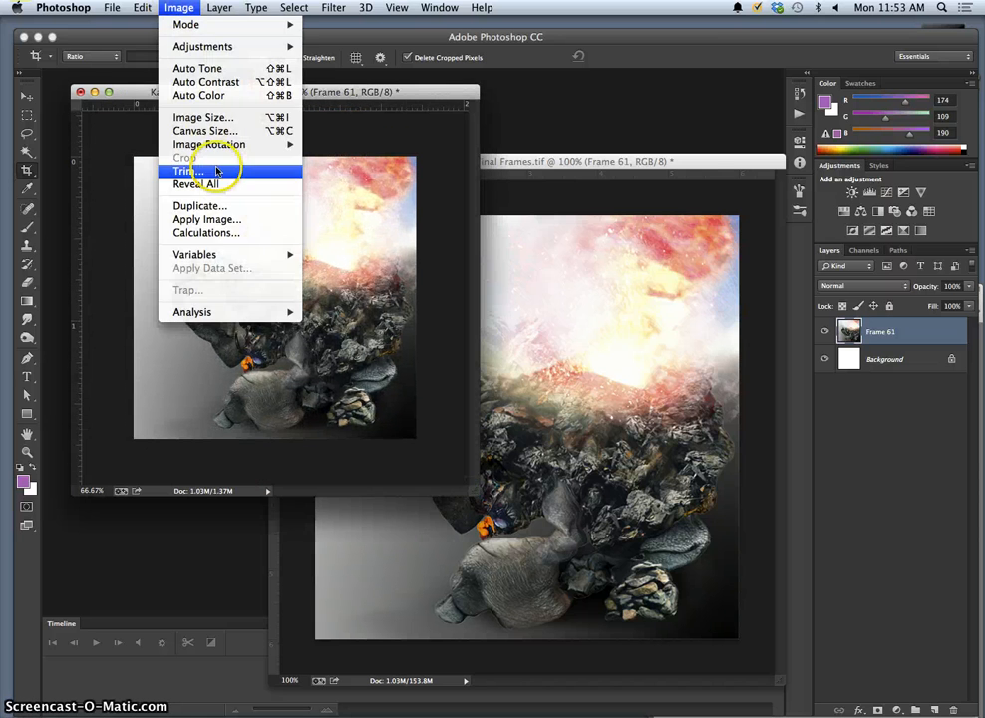
click(204, 129)
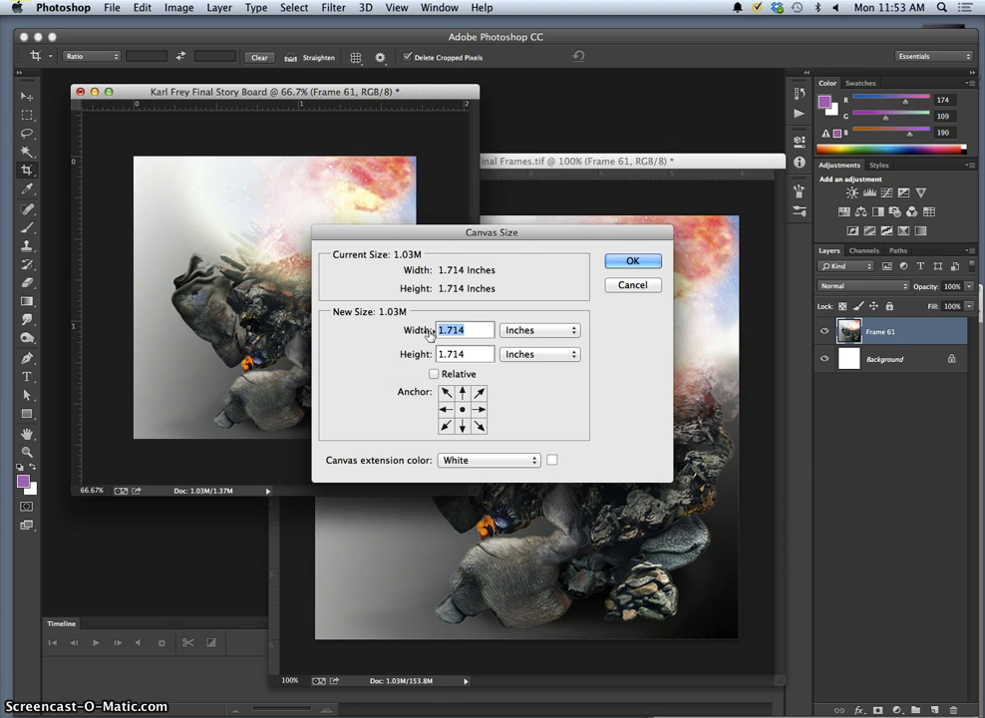
text(10)
click(451, 354)
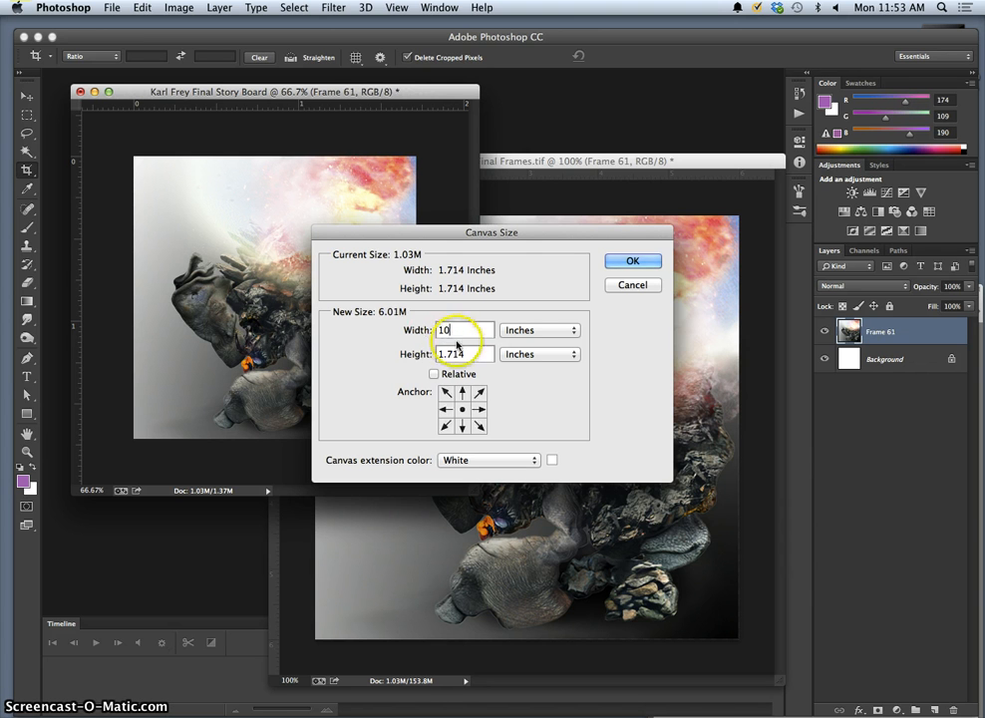
text(10)
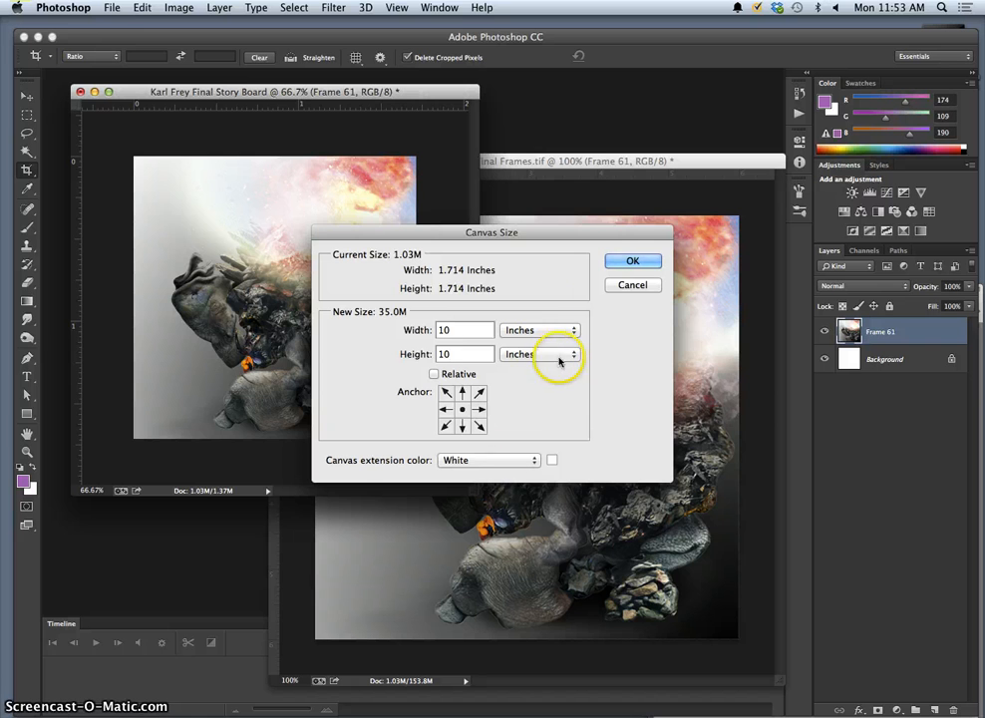
click(634, 263)
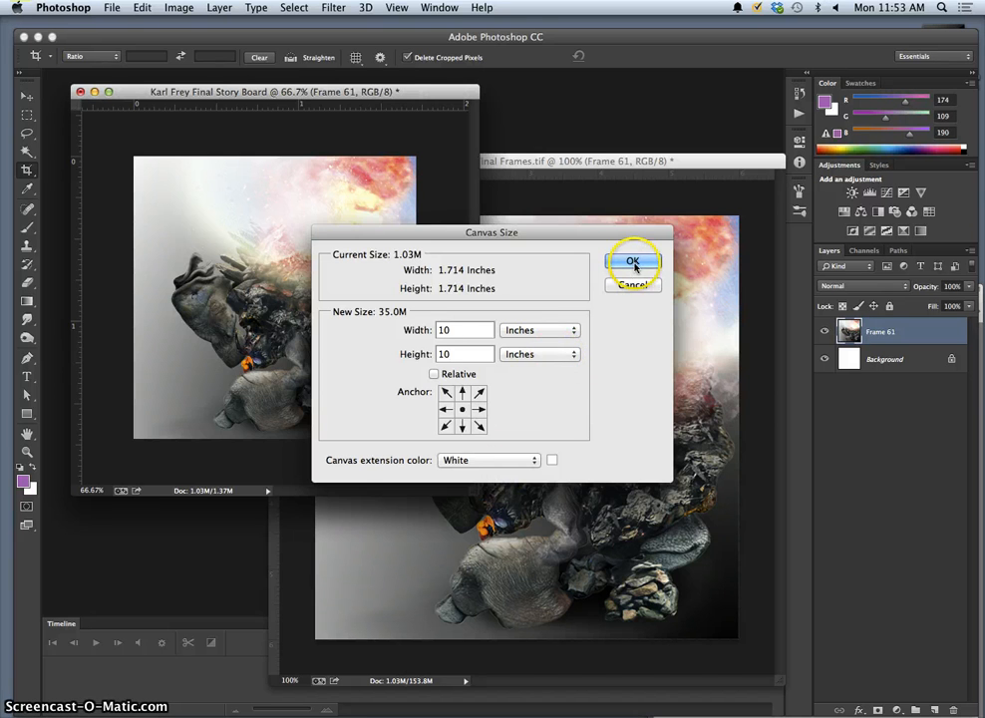
Mark the Frame 61 thumbnail's left, top, bottom and right edges with guides, then return to Final Frames.
key(super+0)
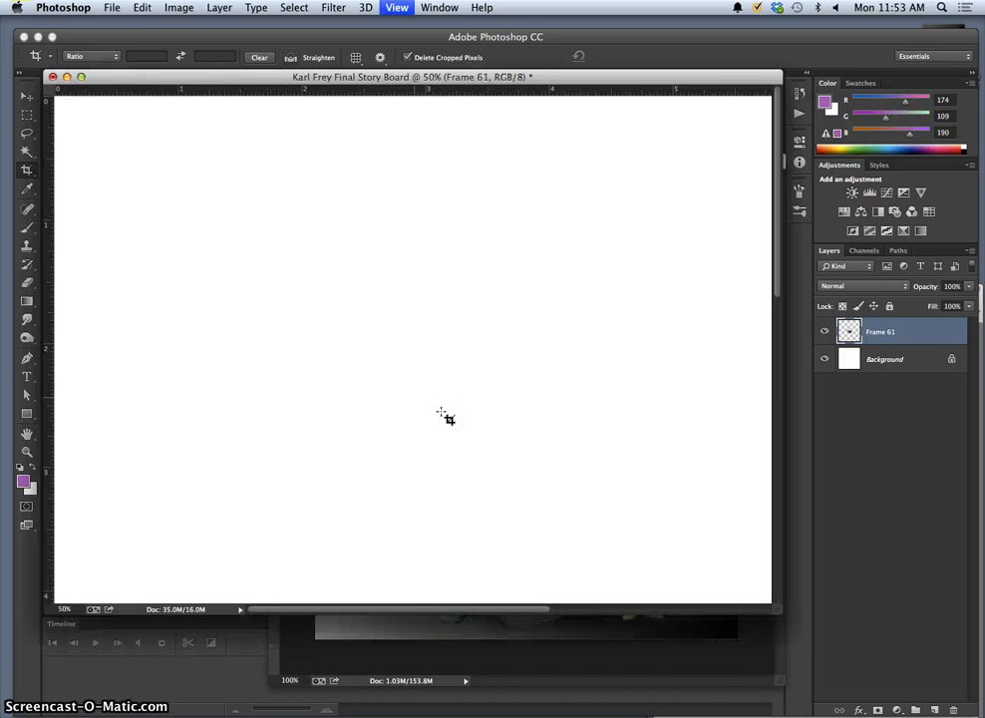
key(super+minus)
key(super+minus)
key(super+minus)
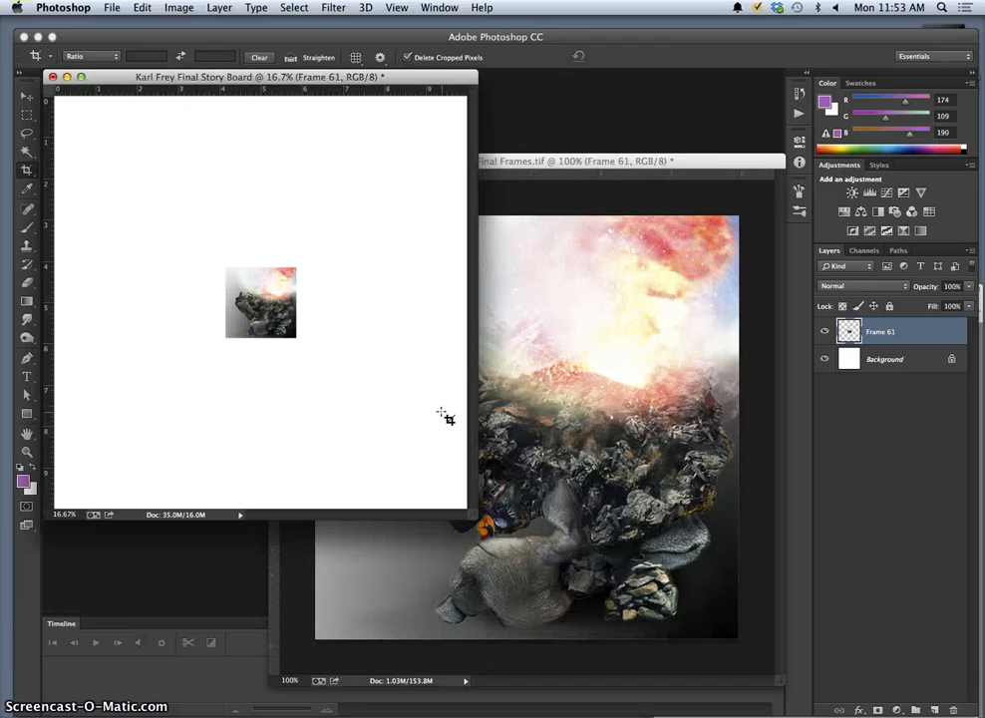
click(291, 341)
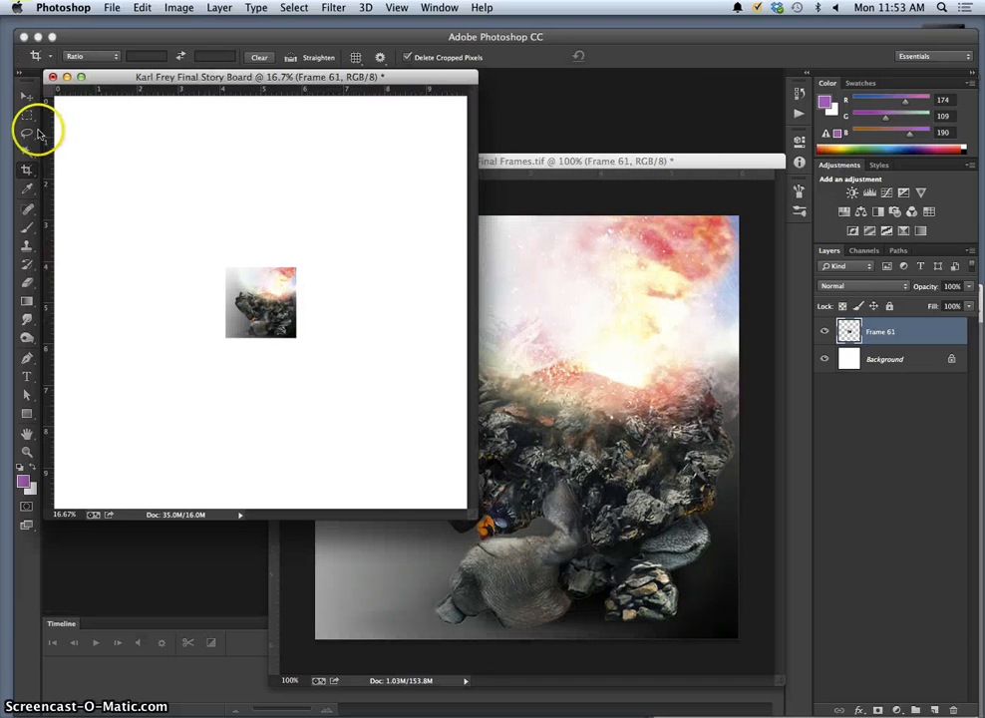
click(27, 99)
drag(47, 137, 225, 171)
drag(258, 92, 273, 267)
drag(268, 90, 276, 335)
drag(59, 297, 296, 318)
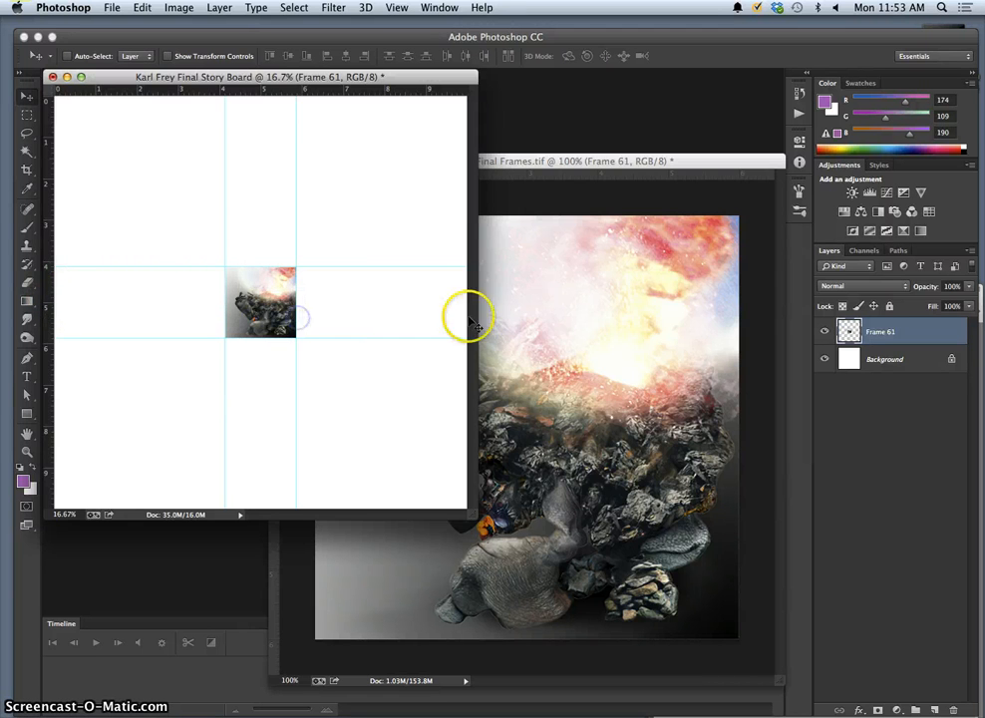
click(560, 326)
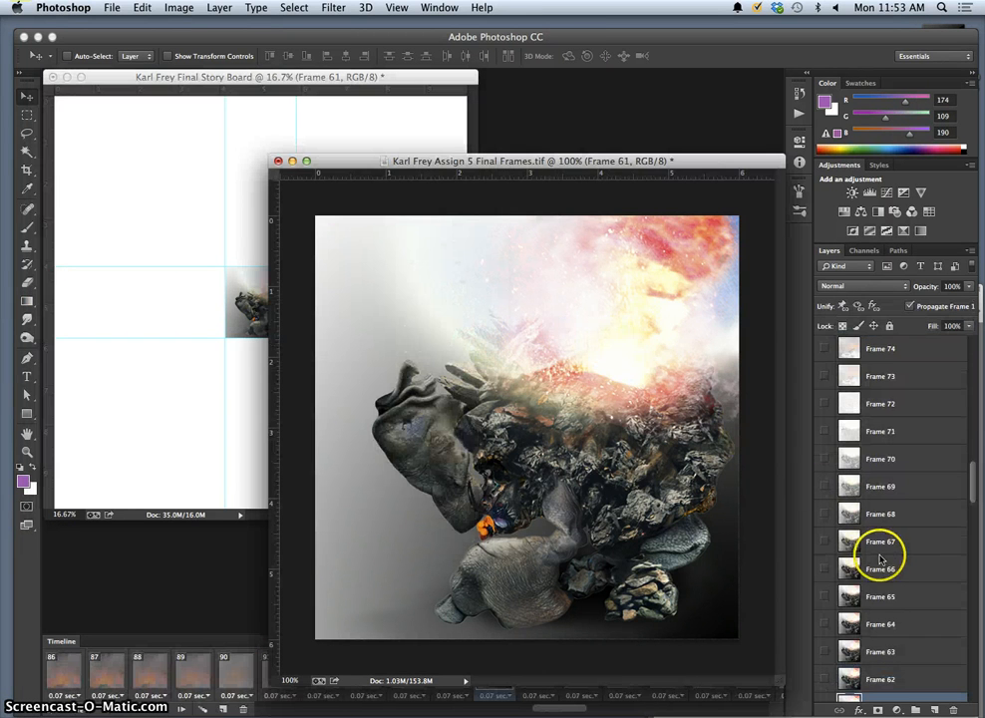